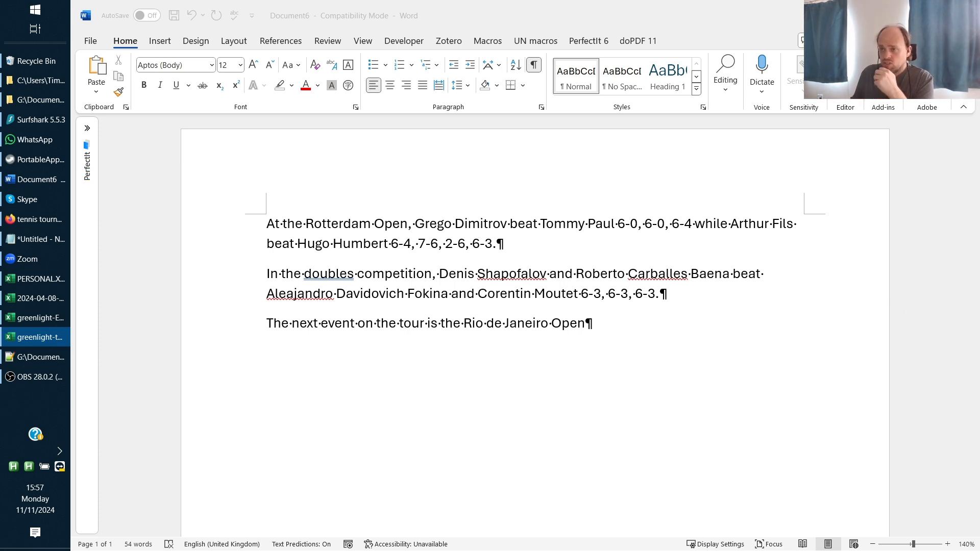
Step: Switch to Firefox, search Google in a new tab for "atp ranking" and open the PIF ATP Rankings (Singles) result
key("alt+Tab")
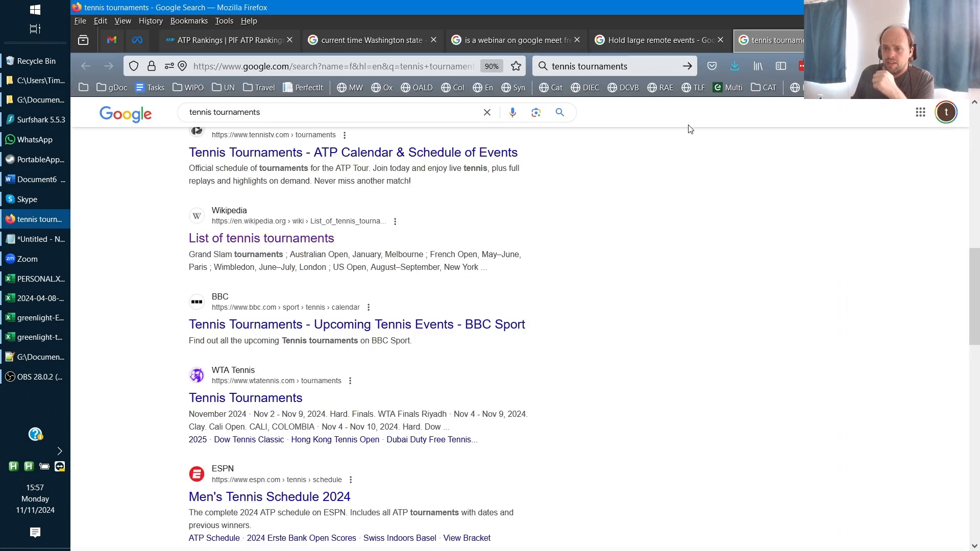
key("ctrl+t")
left_click(615, 66)
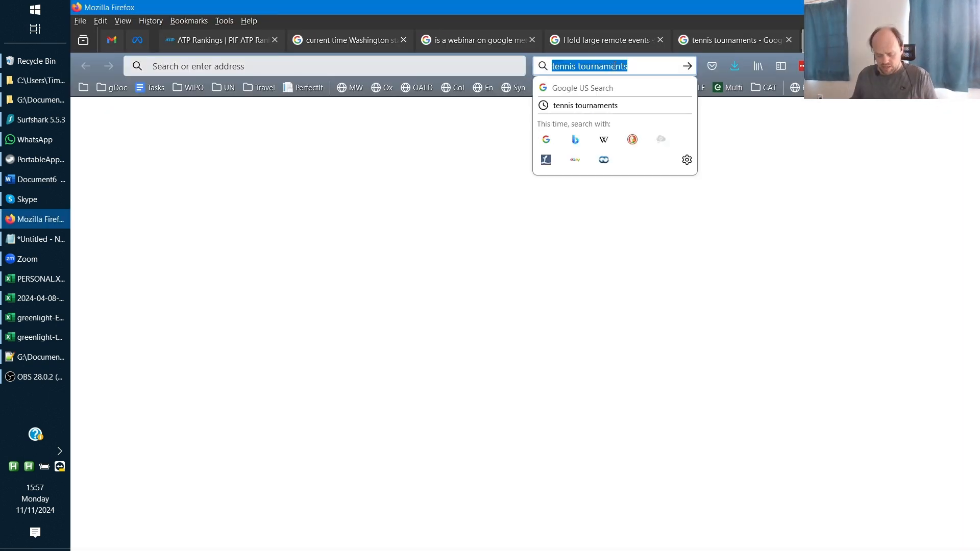
type("atp ranking")
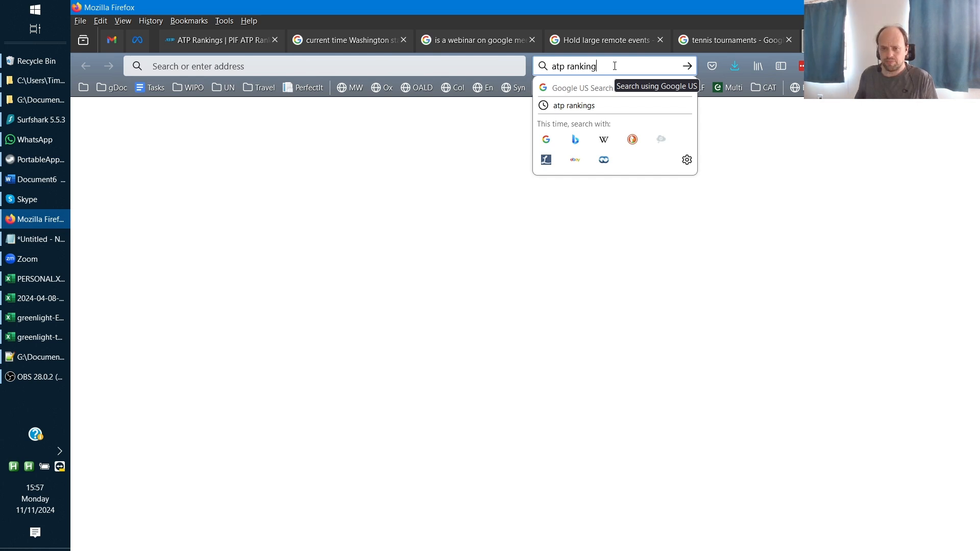
key("Return")
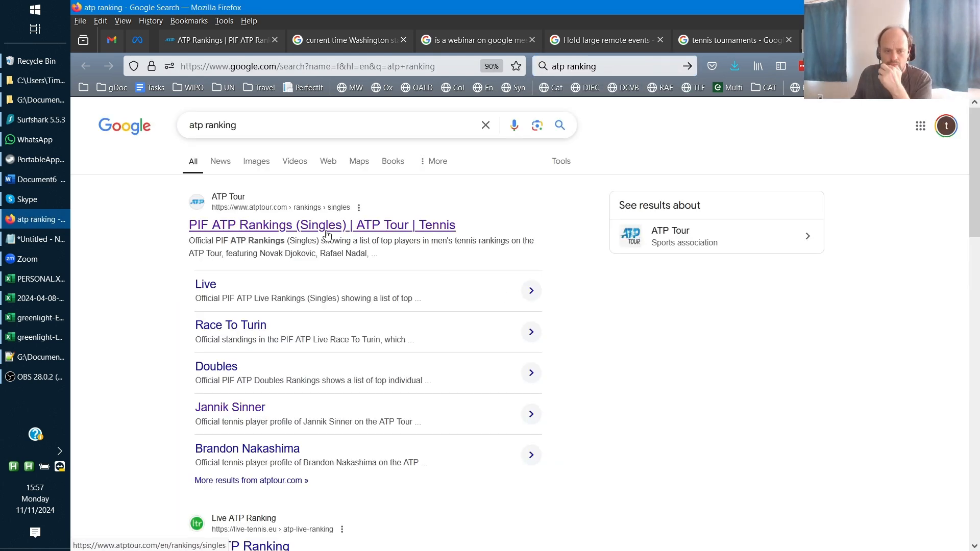
left_click(321, 233)
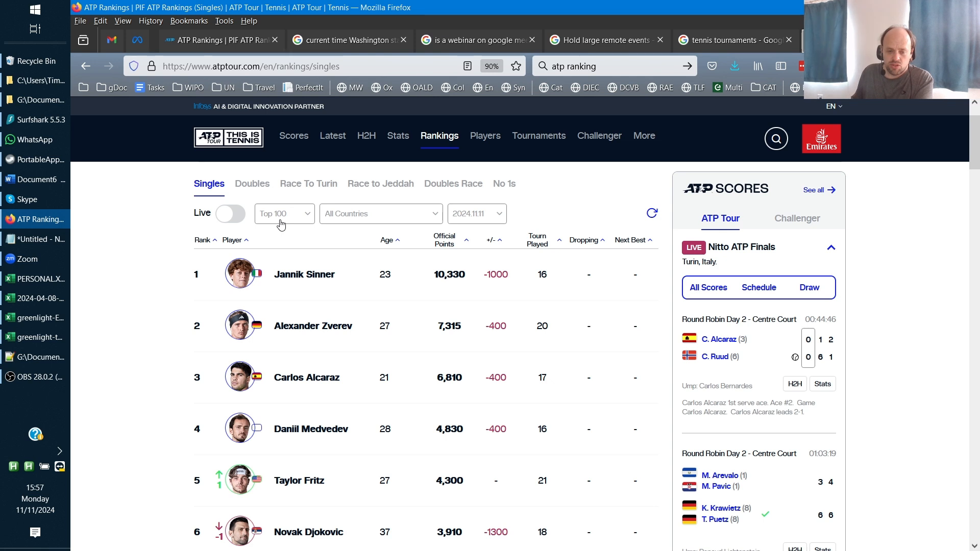
Step: Set the rank range to All Rankings and copy the whole singles table from the header row to the last player
left_click(281, 214)
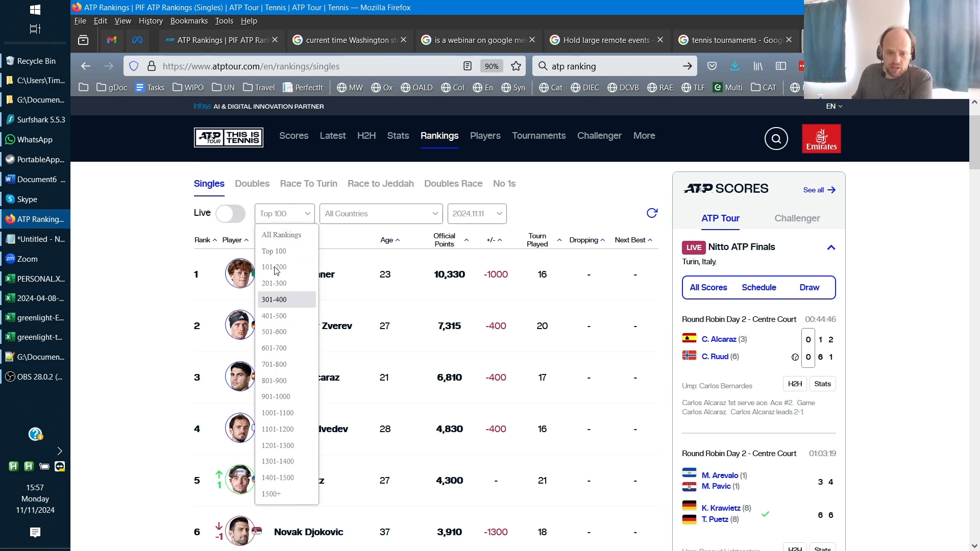
left_click(281, 235)
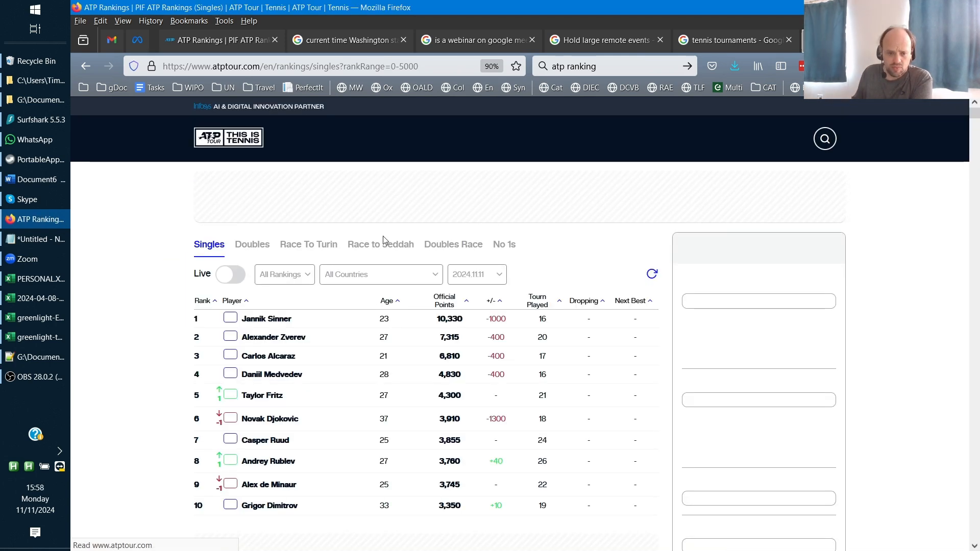
left_click_drag(193, 304, 543, 398)
key("ctrl+c")
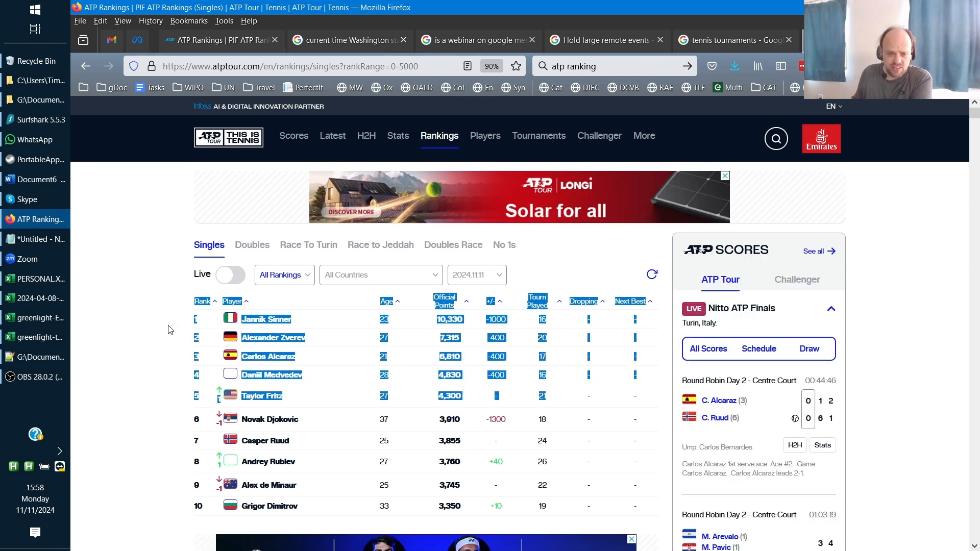
left_click_drag(166, 328, 651, 547)
scroll(607, 534, "down", 2)
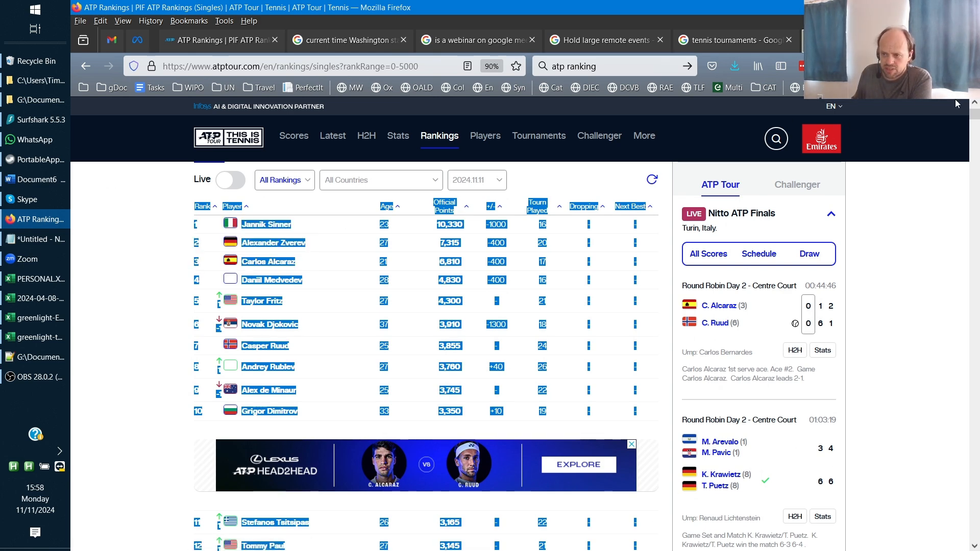
left_click_drag(972, 115, 929, 538)
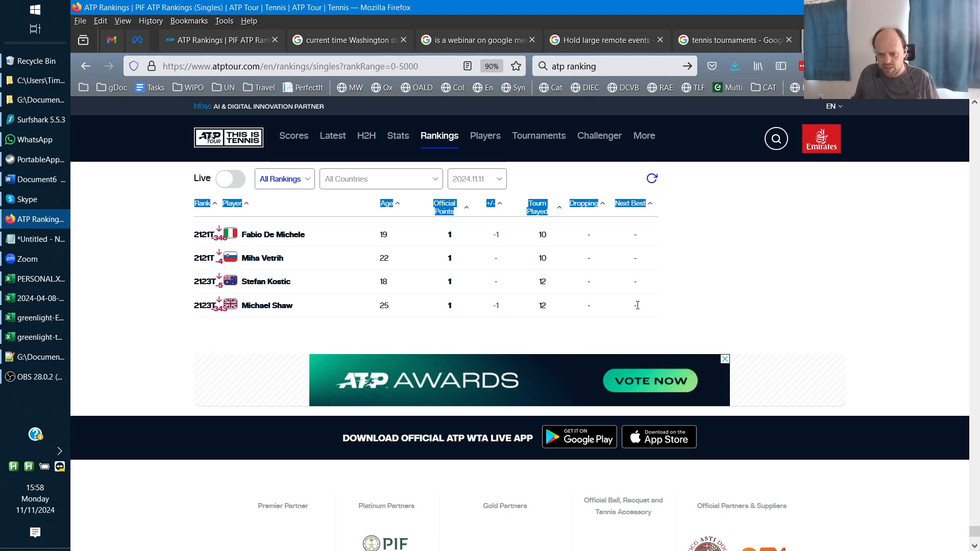
left_click(638, 305, "shift")
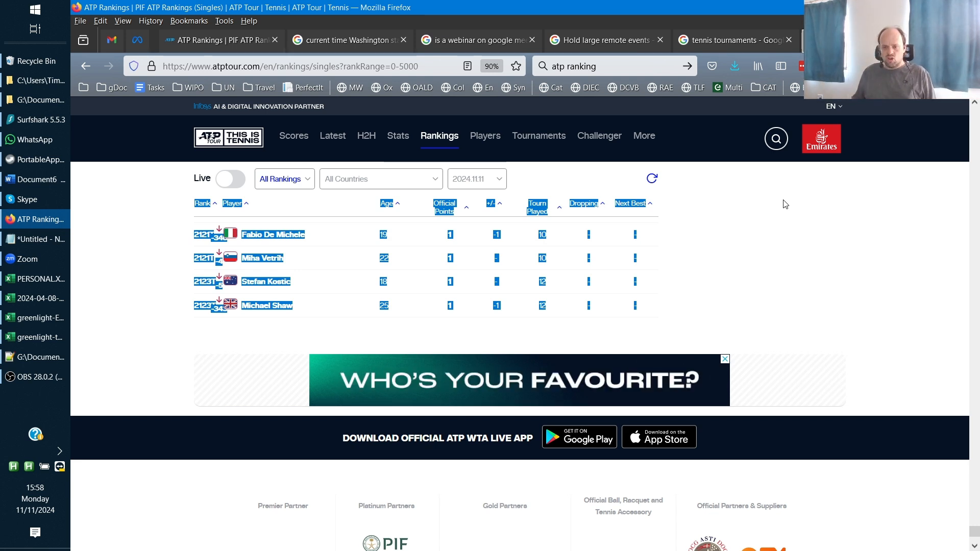
right_click(575, 268)
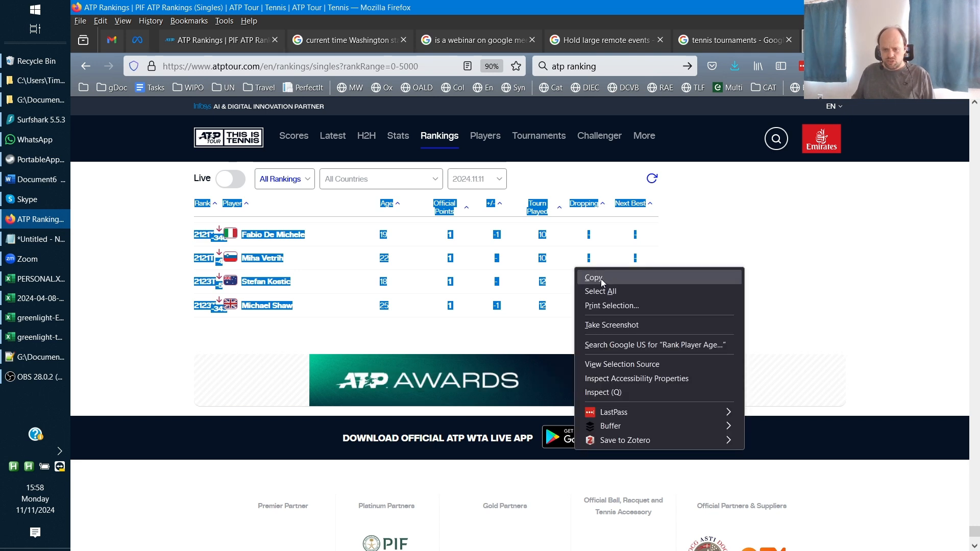
left_click(602, 281)
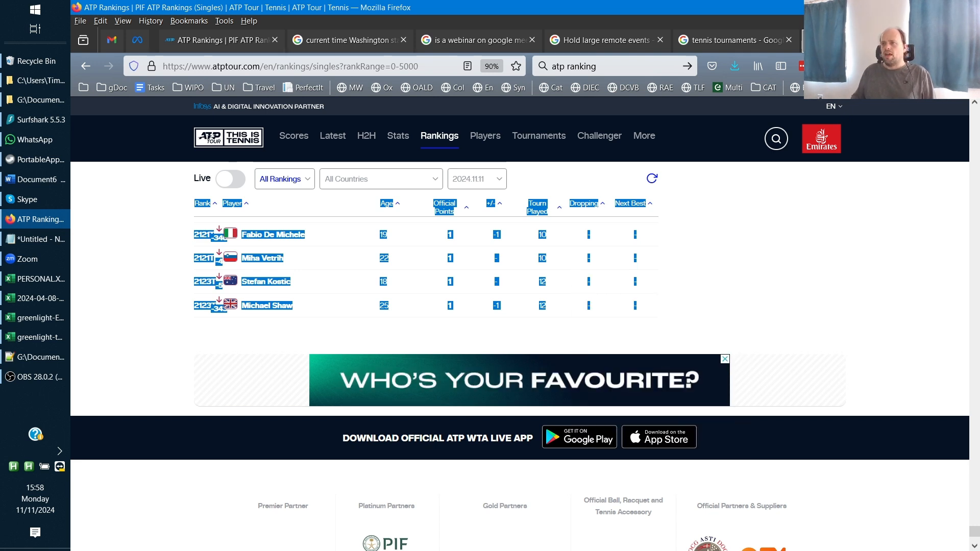
Step: Switch to Excel and paste the copied rankings table into cell A1 of a new blank workbook
key("alt+Tab")
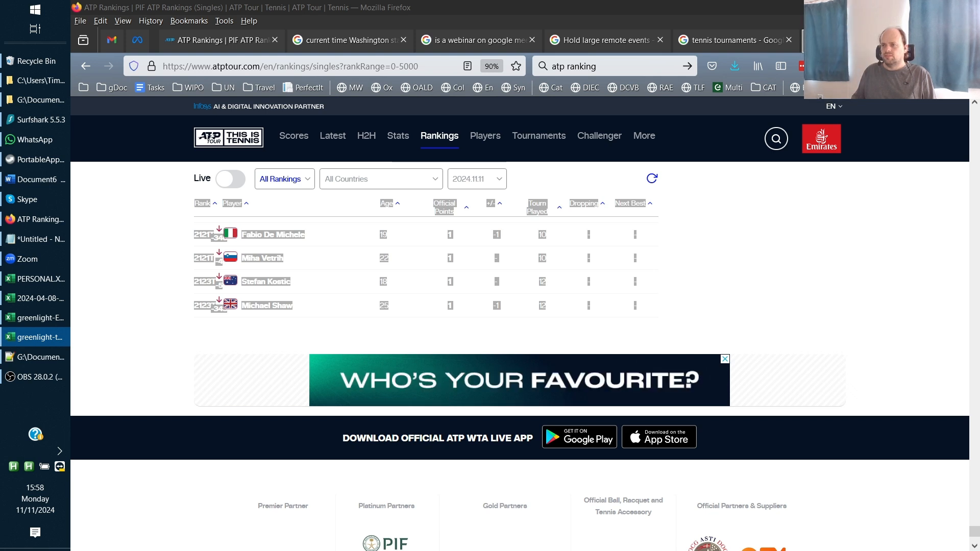
key("ctrl+n")
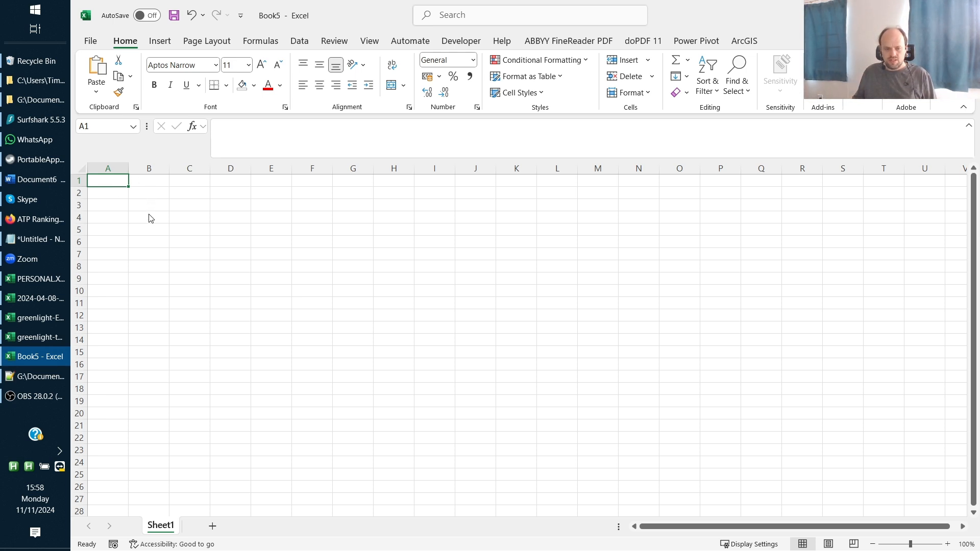
key("ctrl+v")
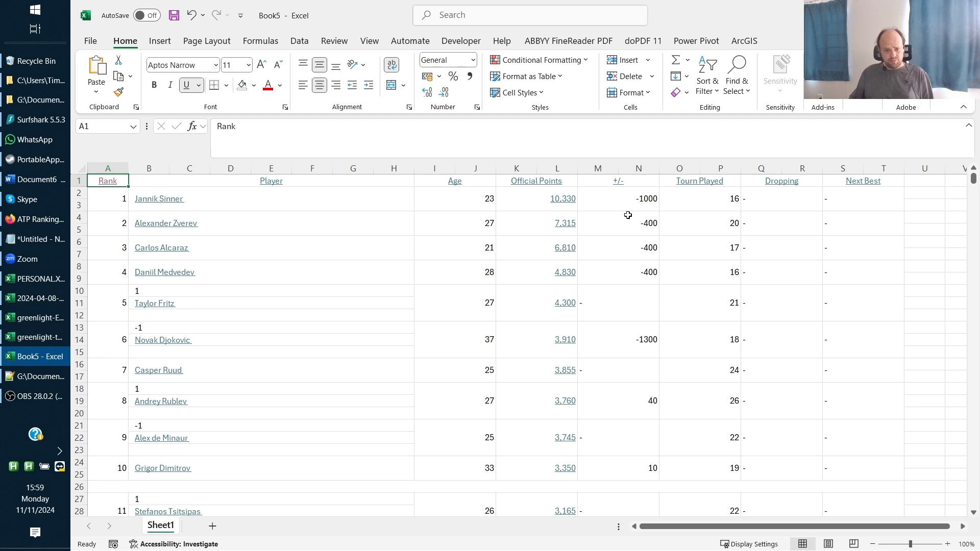
Step: Copy the Player column's entries from B2 down to the last ranked player in row 6126
key("Right")
key("Down")
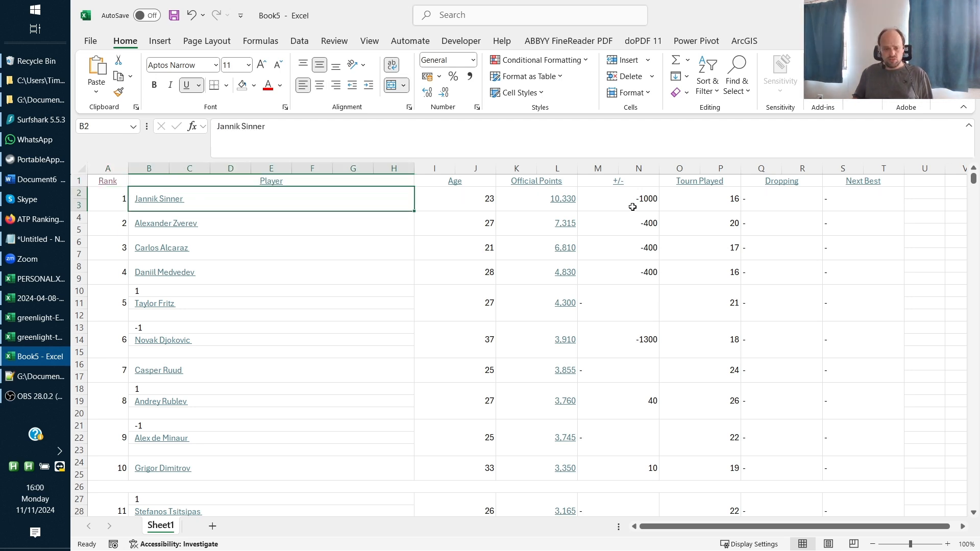
key("shift+Down")
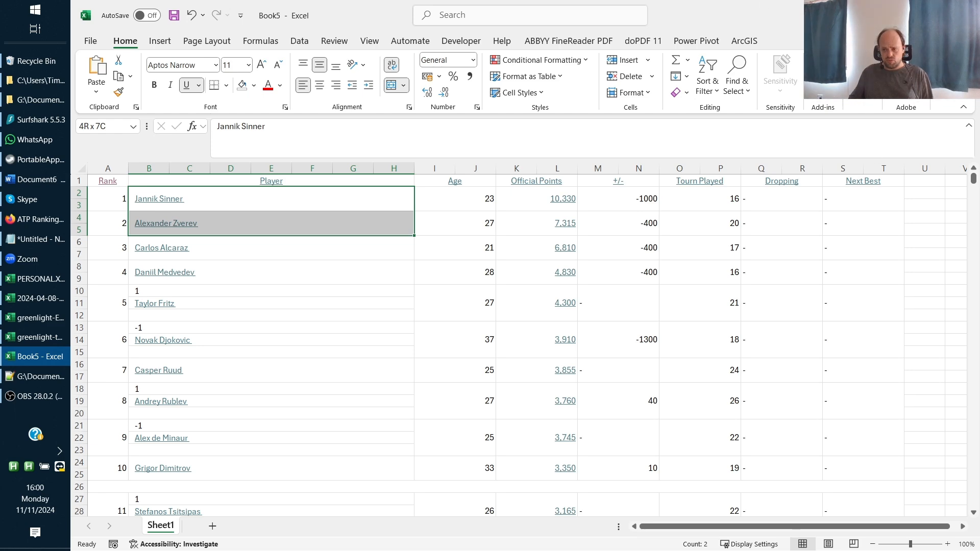
left_click_drag(974, 179, 948, 521)
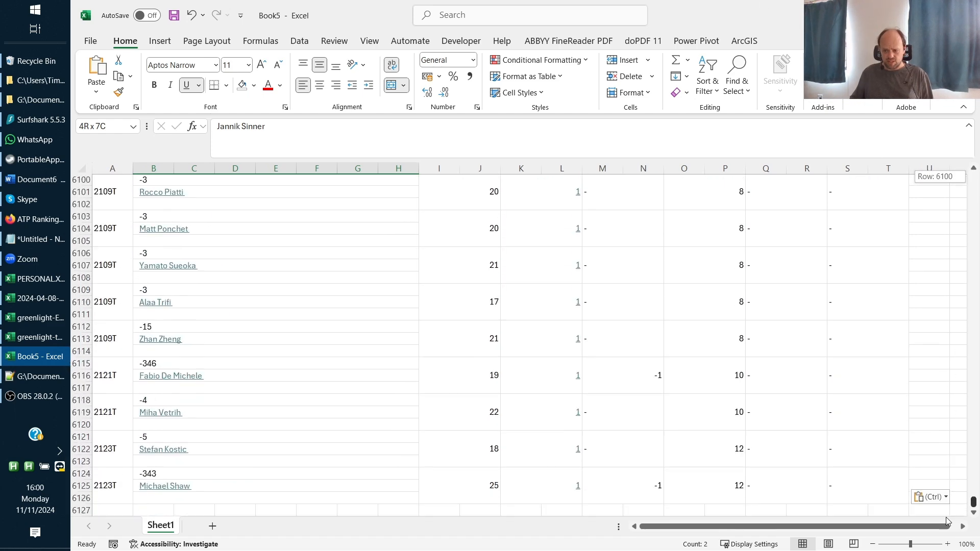
left_click(279, 498, "shift")
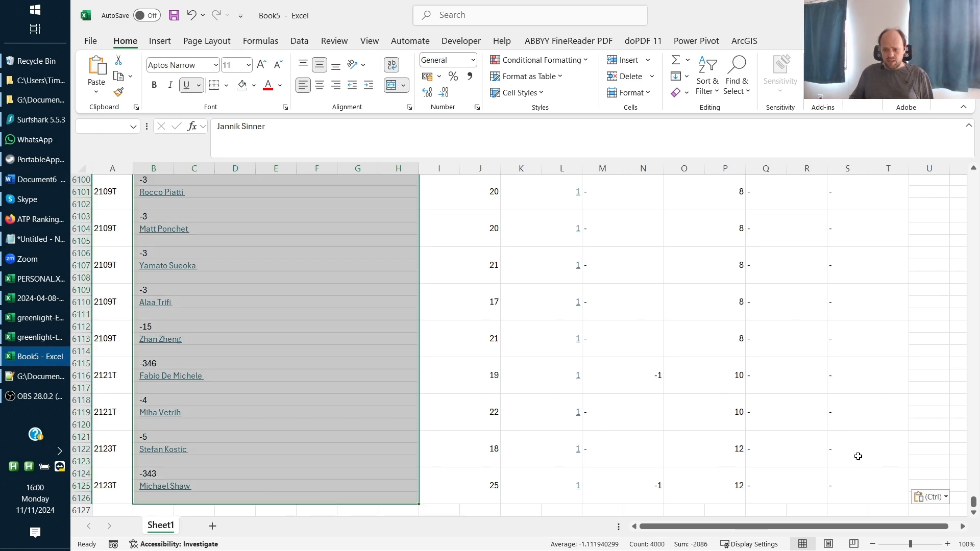
left_click_drag(974, 503, 870, 161)
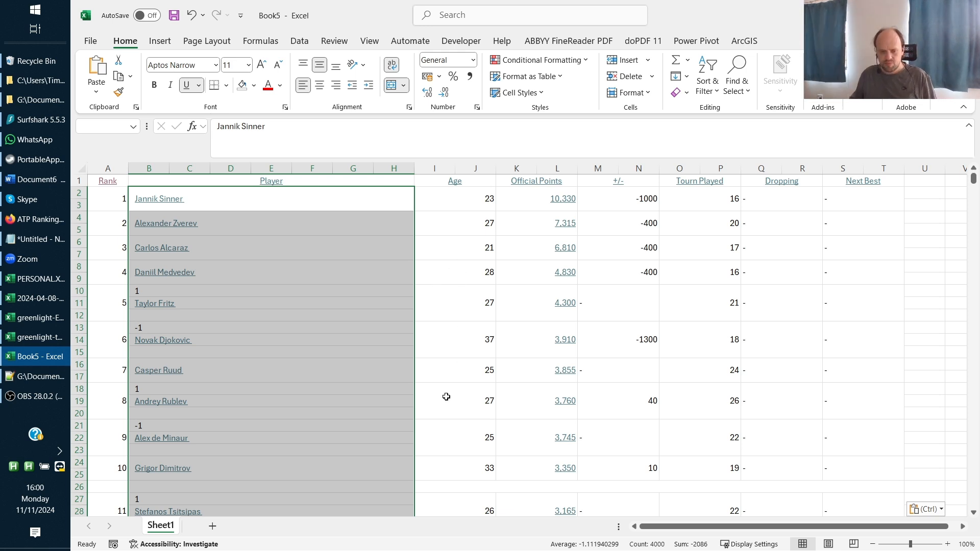
key("ctrl+c")
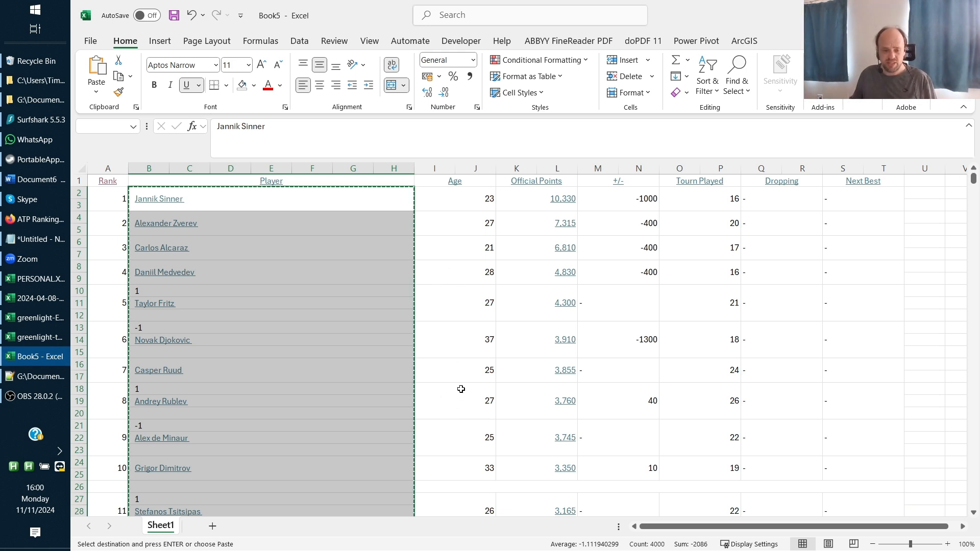
Step: Switch to Notepad++, create a new blank document and bring its window onto the current screen, maximised
left_click(42, 379)
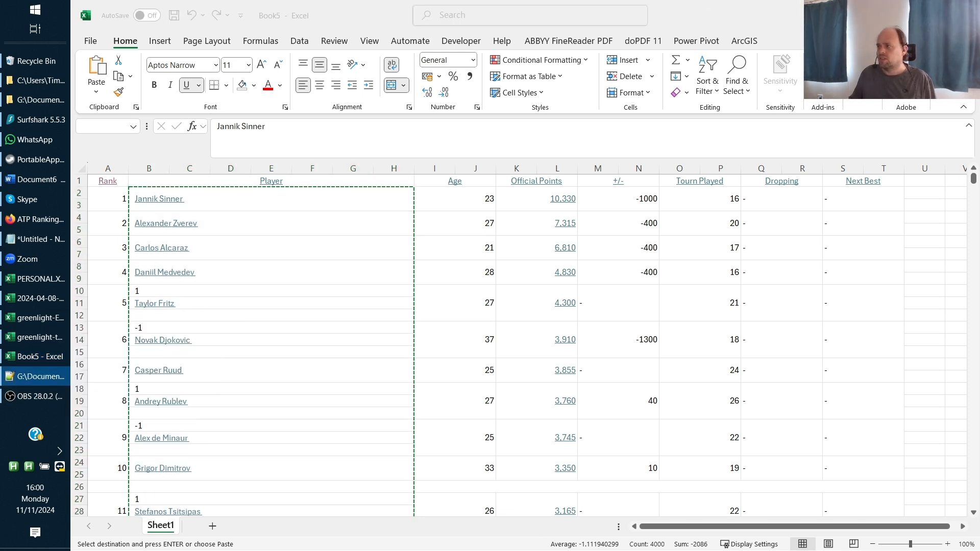
key("ctrl+n")
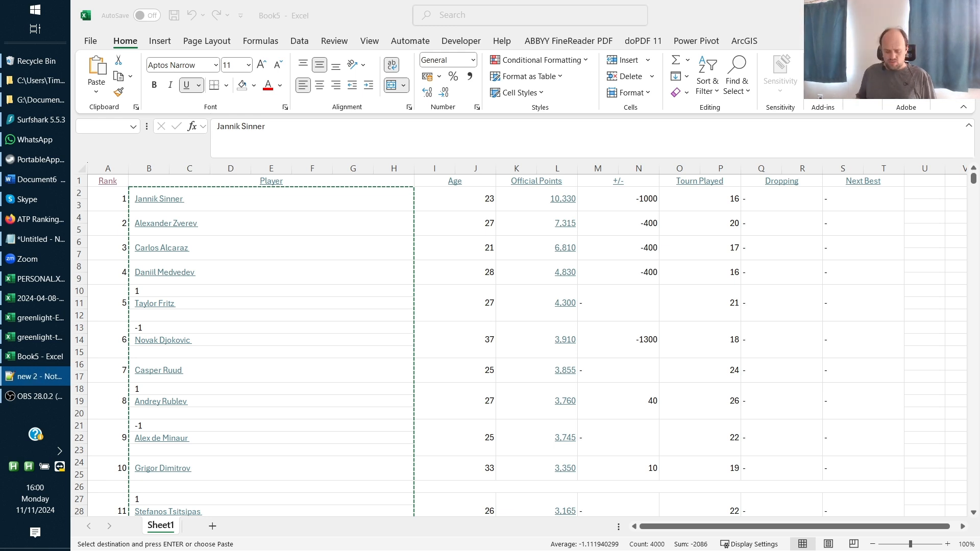
key("super+Left")
key("super+Right")
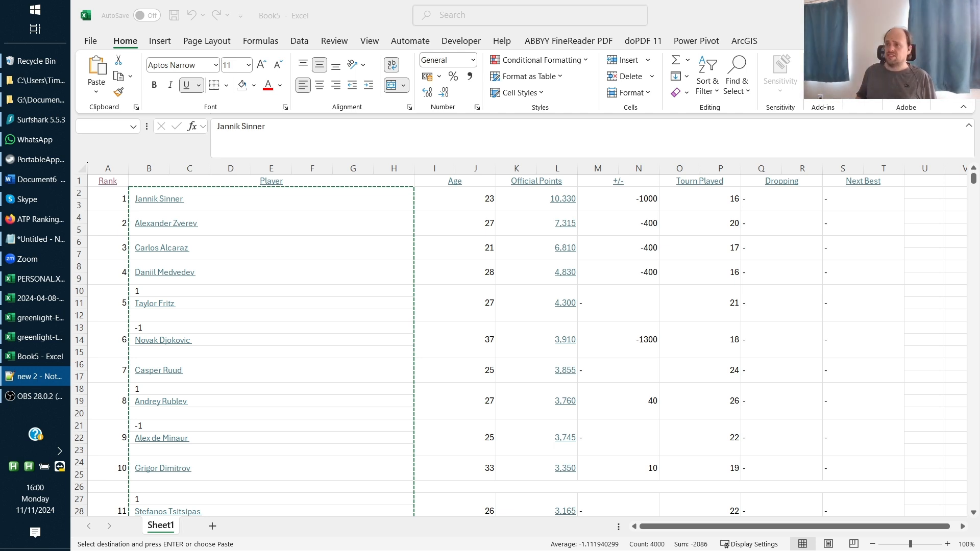
key("super+Left")
key("super+Down")
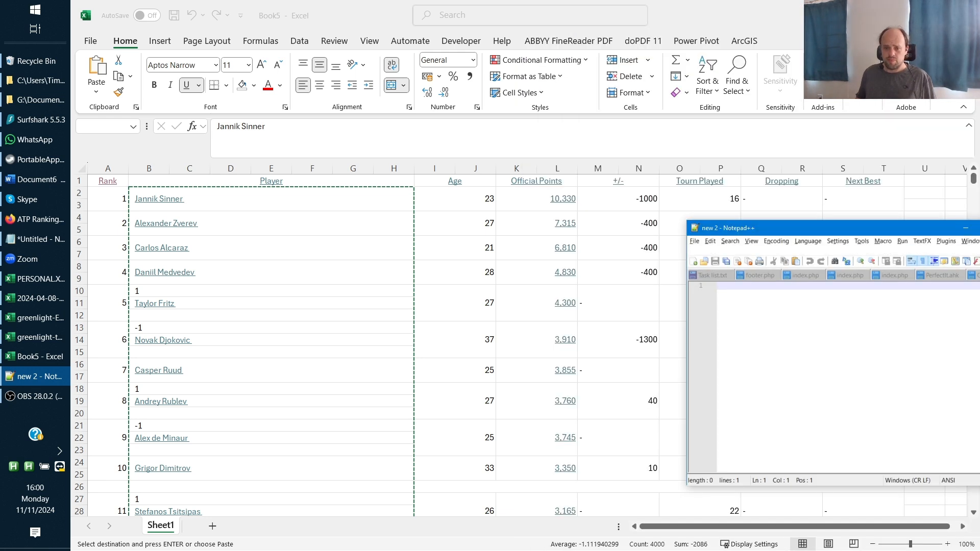
key("super+Left")
key("super+Left")
key("super+Left")
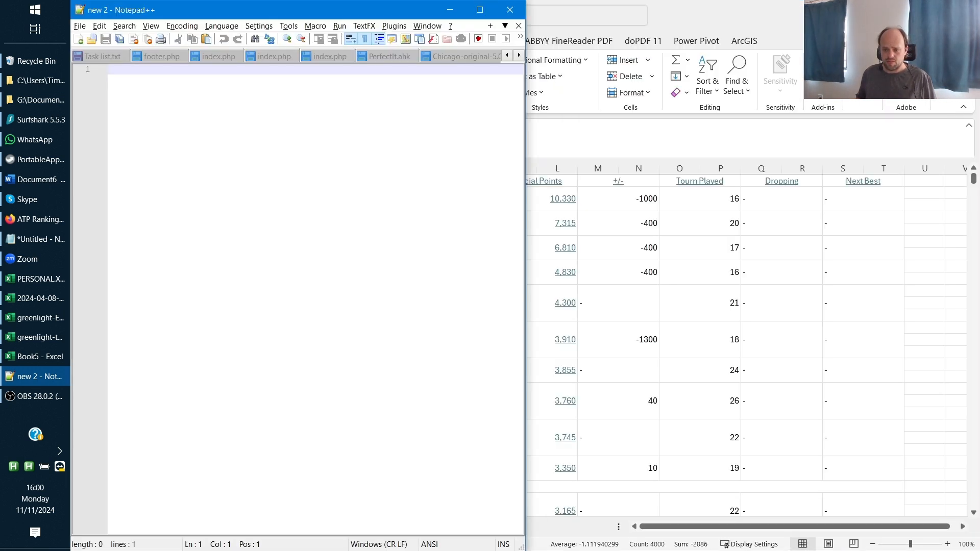
key("super+Down")
key("super+Up")
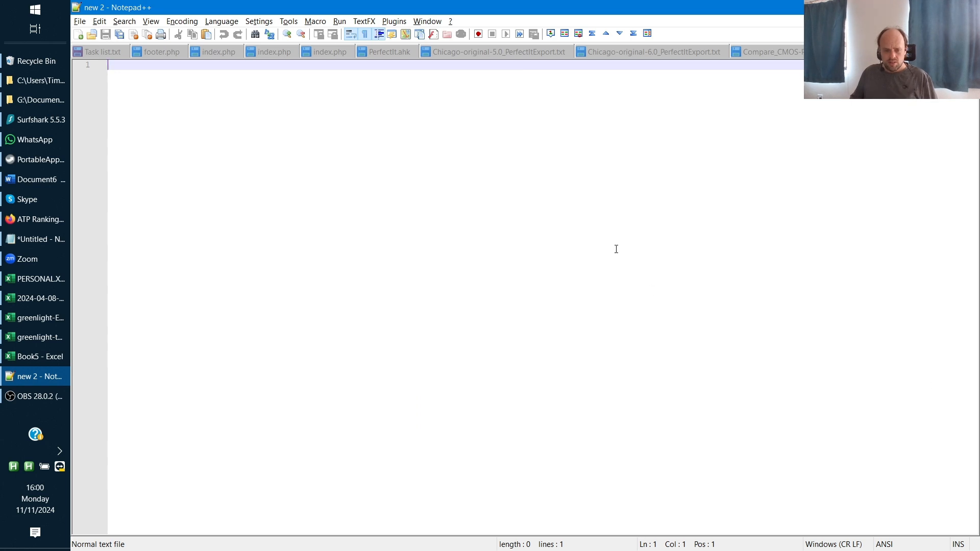
Step: Paste the copied player entries into the blank document and return to its beginning
key("ctrl+v")
key("ctrl+Home")
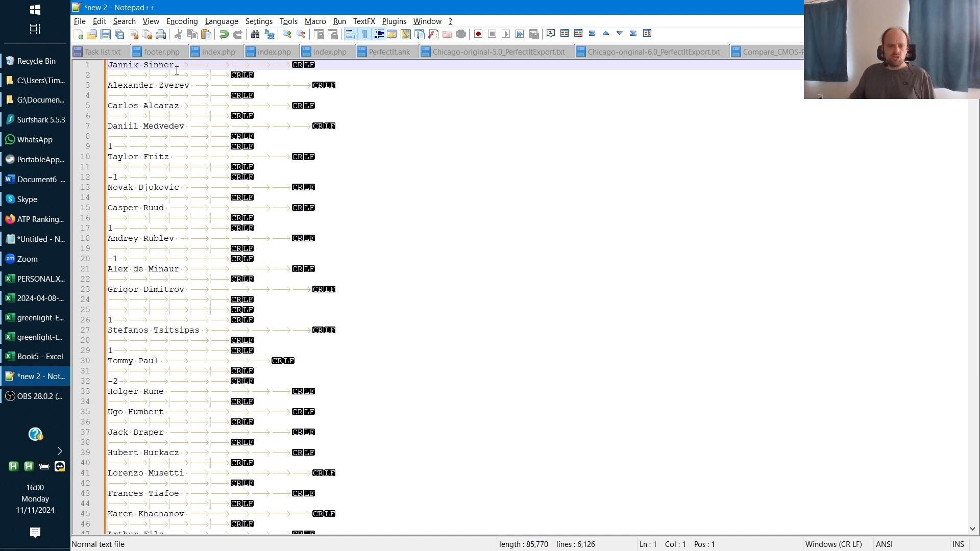
Step: Examine the trailing space and tabs after the first player's name and the stray number on line 9
left_click_drag(177, 70, 182, 67)
key("Left")
key("Left")
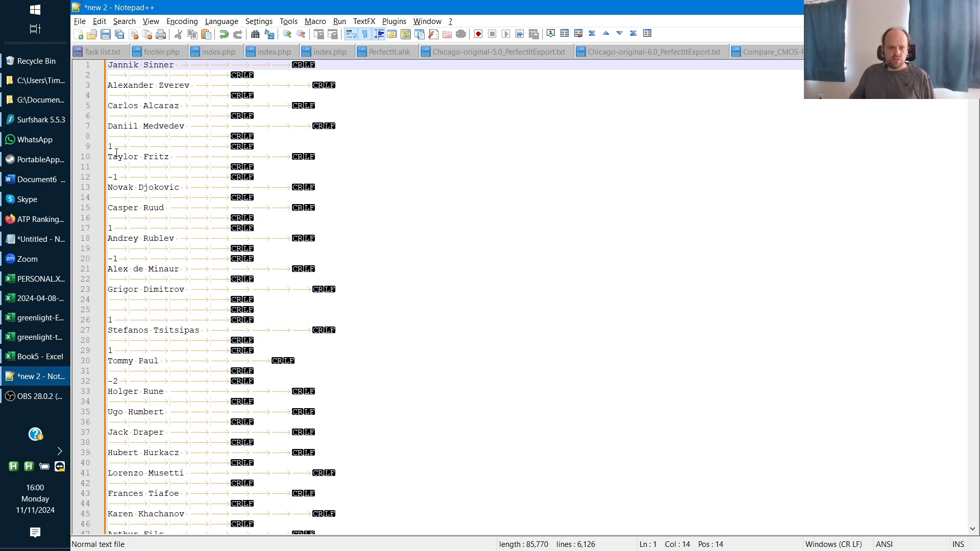
left_click_drag(312, 150, 103, 144)
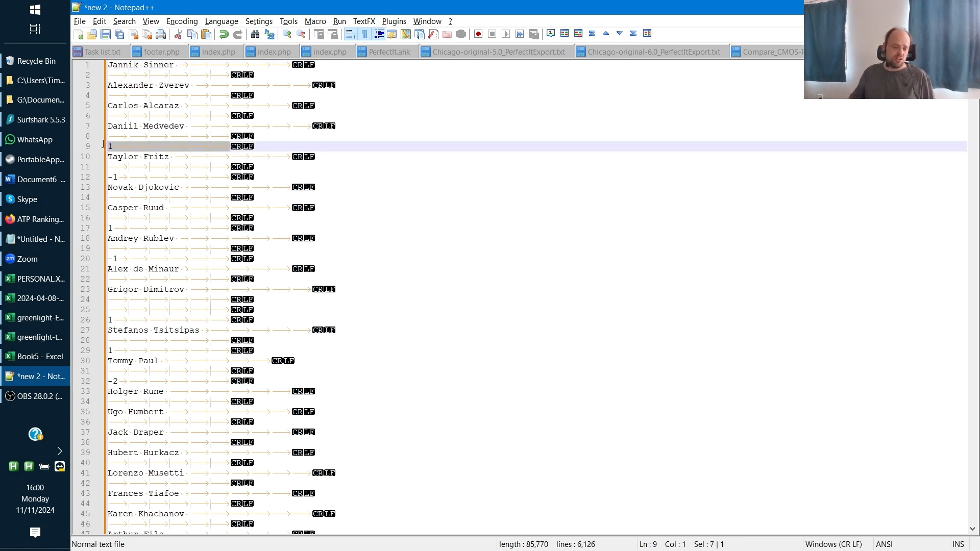
left_click(412, 135)
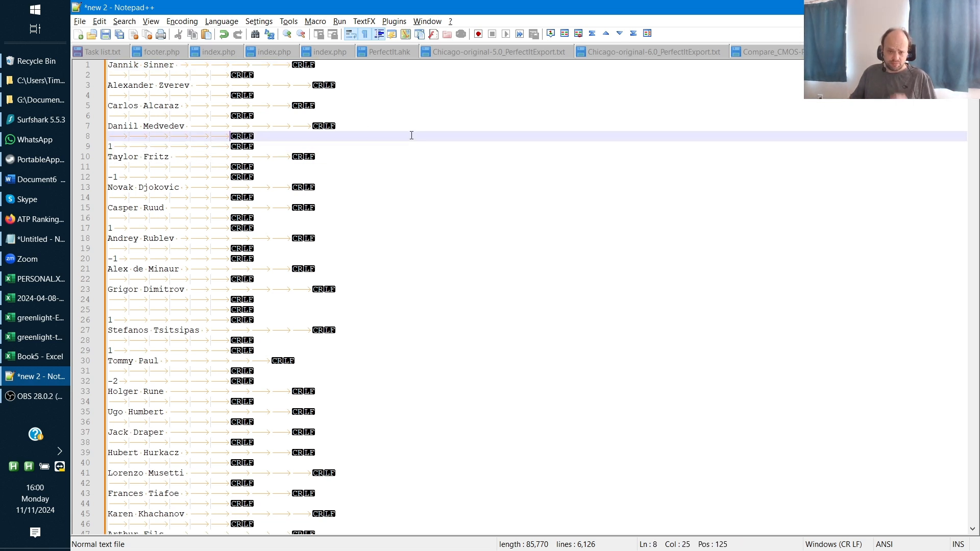
Step: Set up a replacement from the start of the document that finds the previously used pattern ^[^ ]*$ and replaces it with nothing
left_click(173, 66)
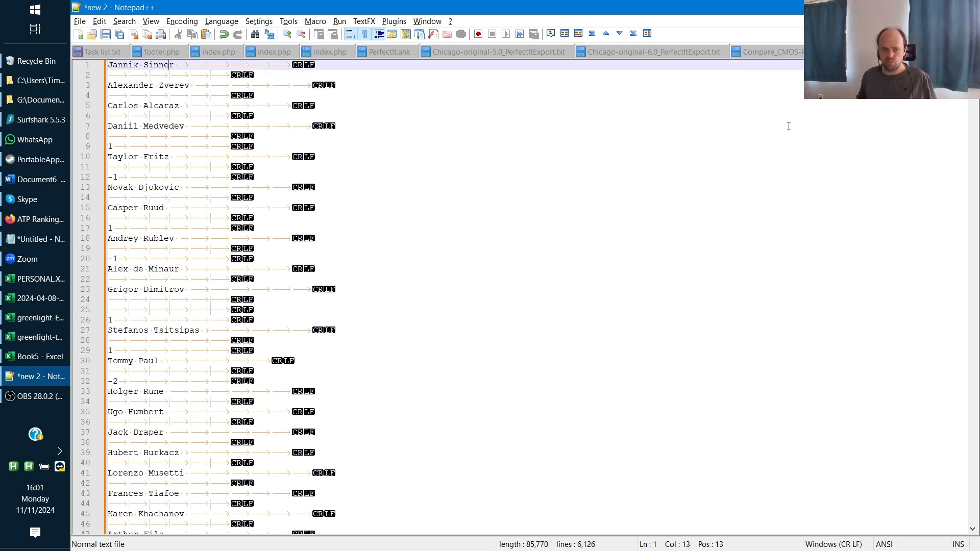
key("Home")
key("ctrl+h")
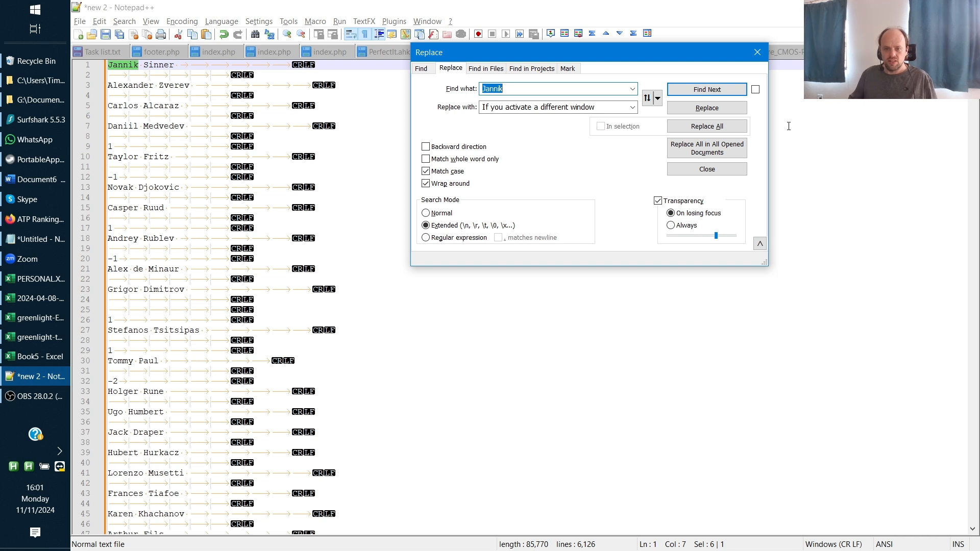
left_click(633, 88)
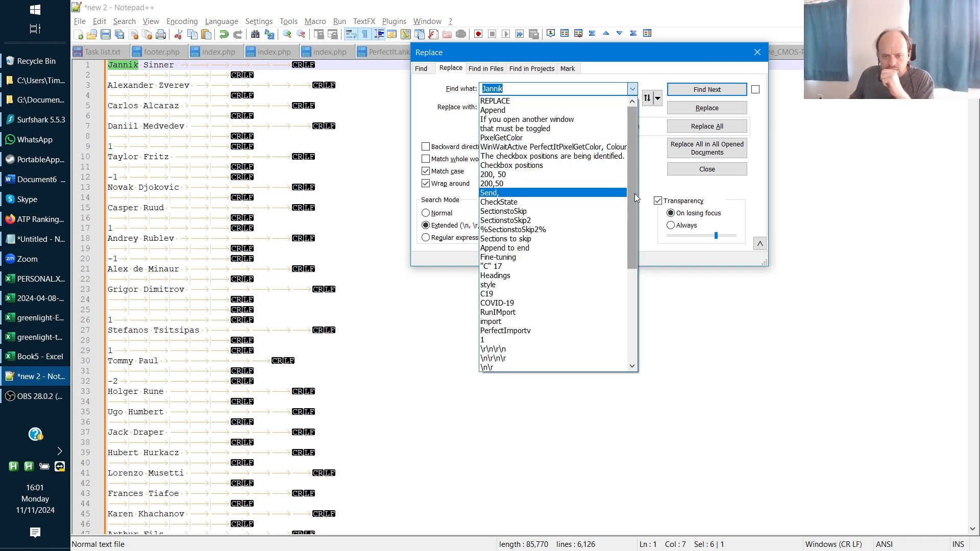
left_click_drag(636, 194, 628, 319)
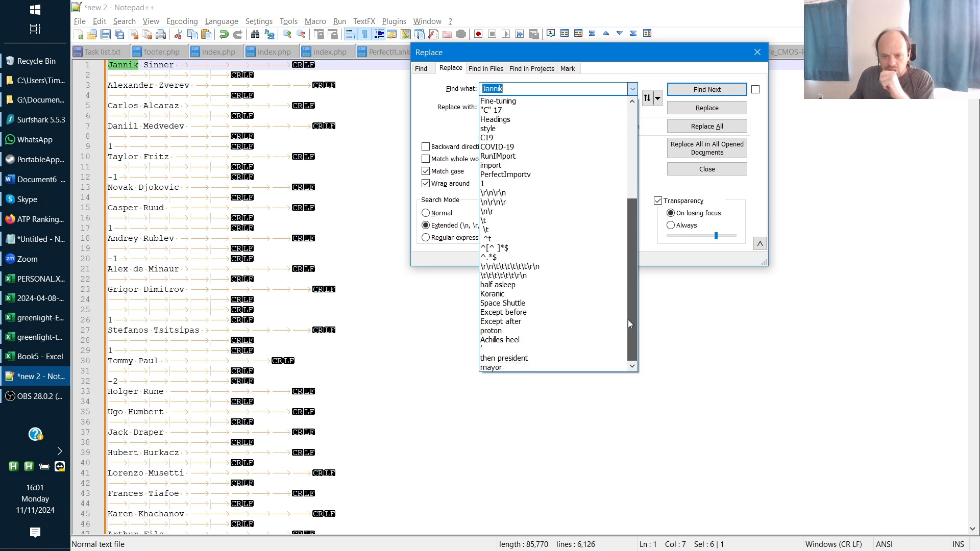
left_click(526, 248)
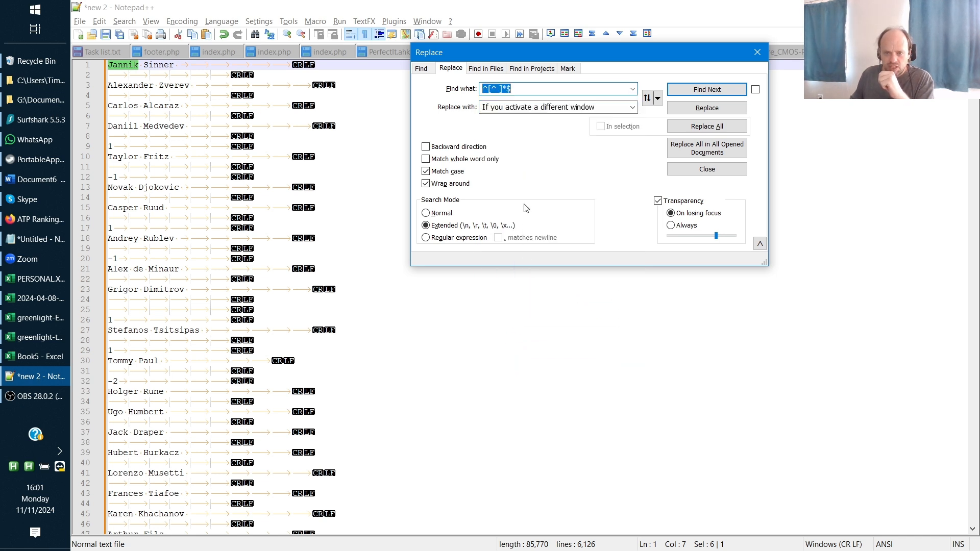
left_click(602, 112)
key("BackSpace")
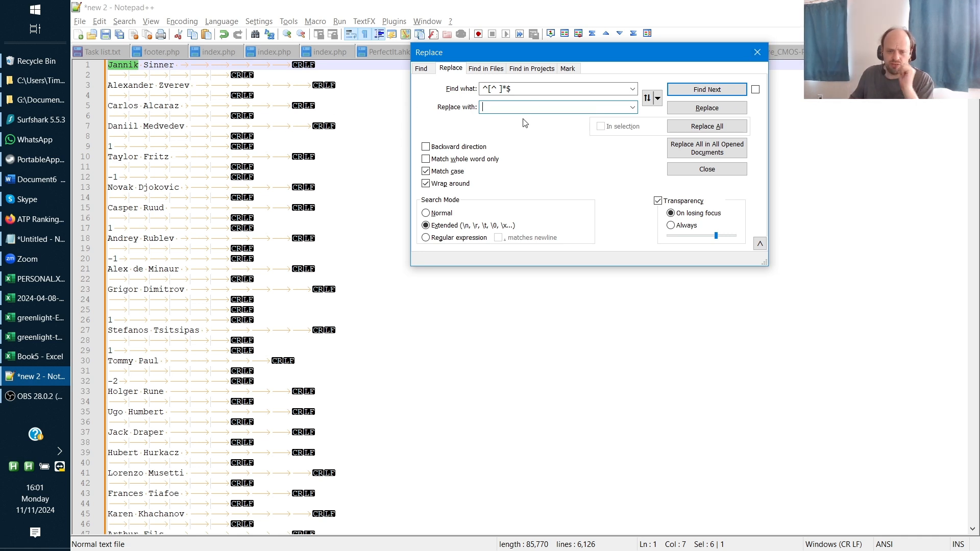
Step: Check the parts of the pattern ^[^ ]*$ and try finding its next match from the first line in extended search mode
left_click(486, 86)
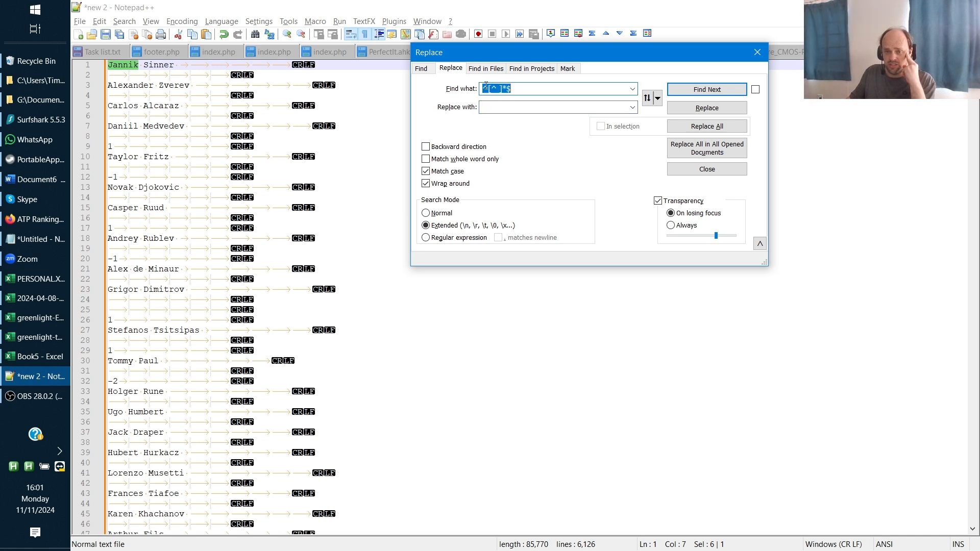
left_click(485, 87)
key("shift+Right")
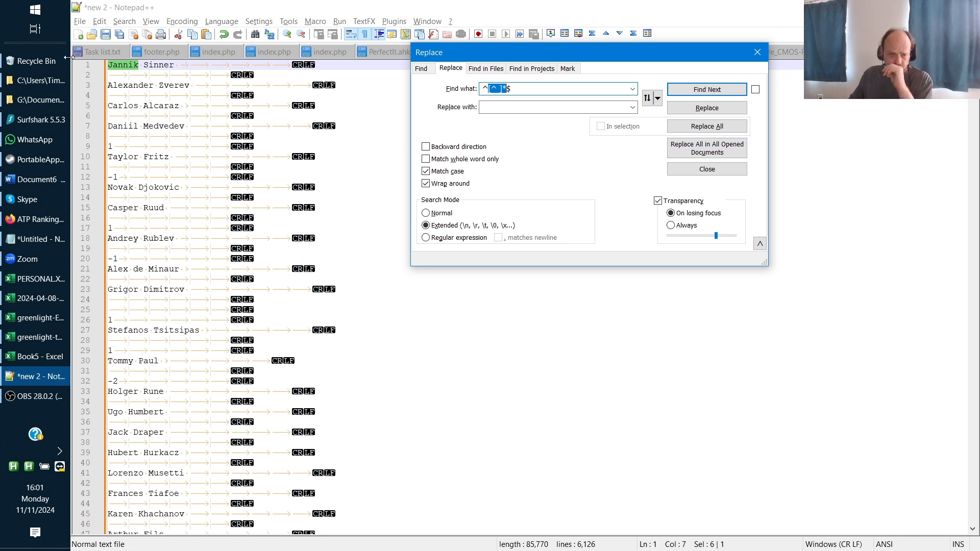
left_click(113, 66)
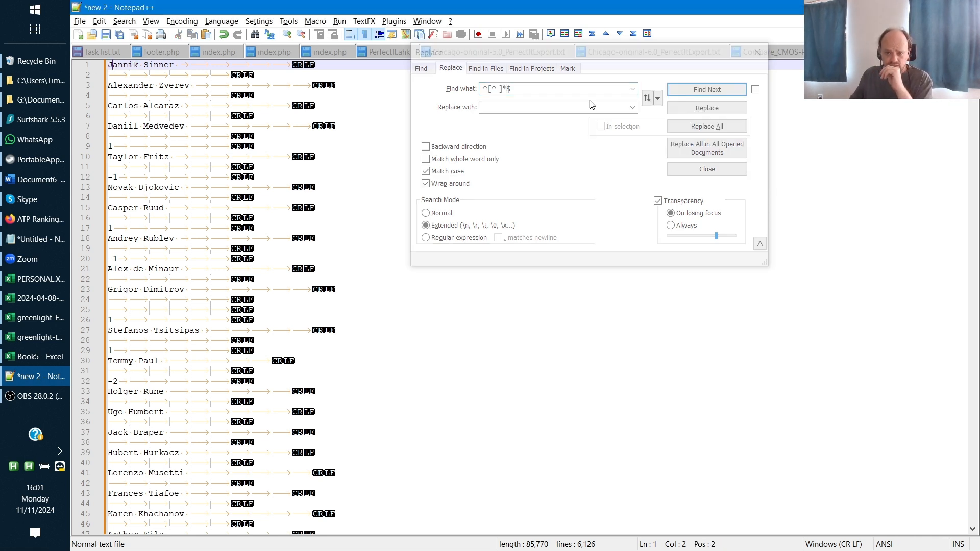
left_click(732, 92)
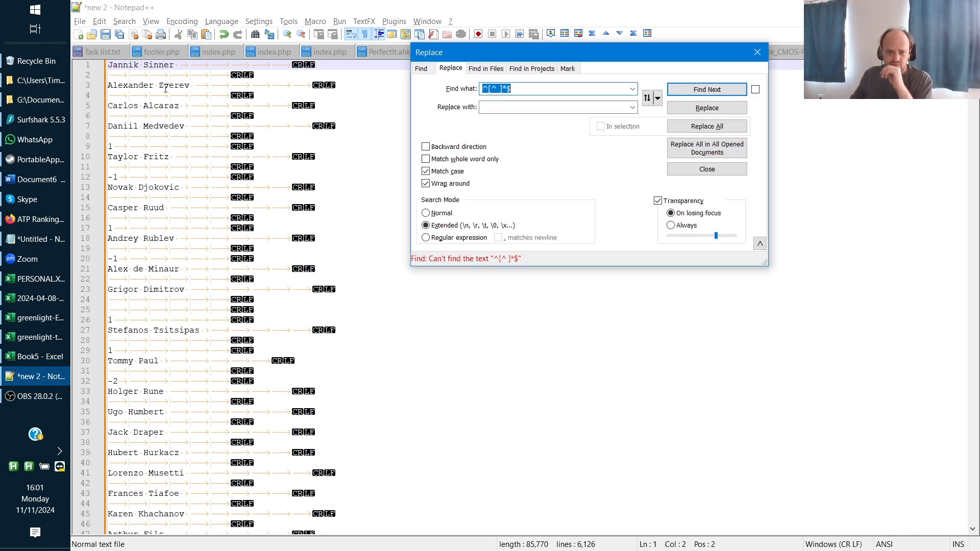
left_click(109, 65)
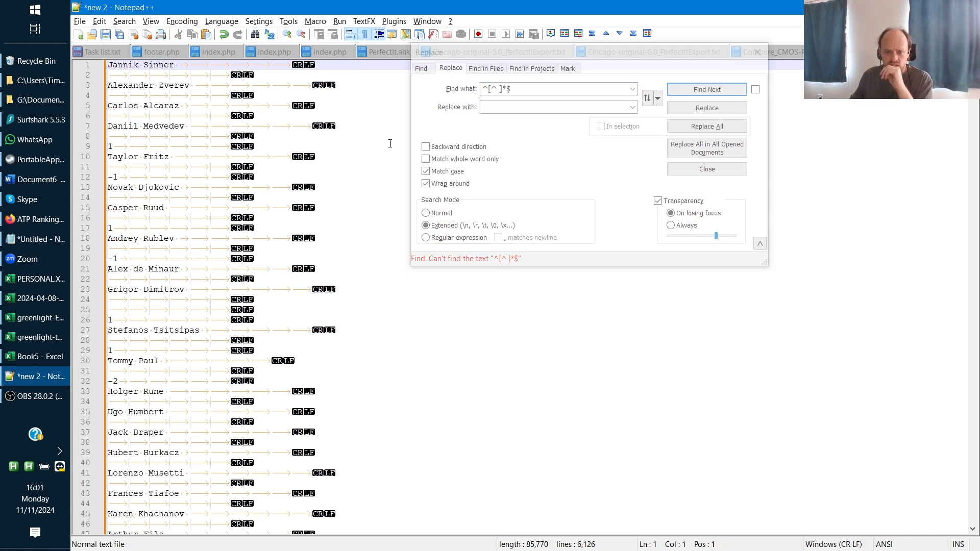
Step: Use regular expression mode to step through several matches of ^[^ ]*$, and replace all matches in the document with nothing
left_click(486, 239)
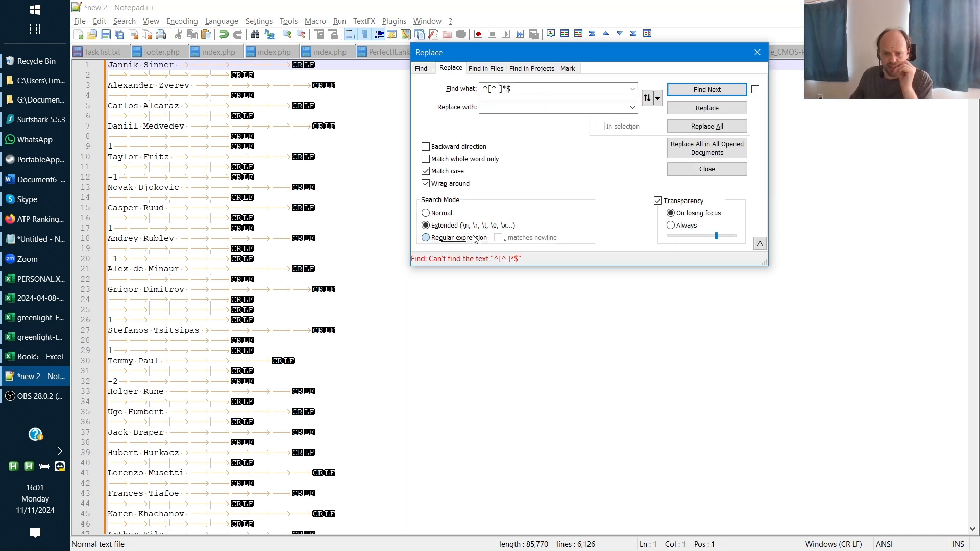
left_click(719, 91)
left_click(720, 91)
left_click(720, 91)
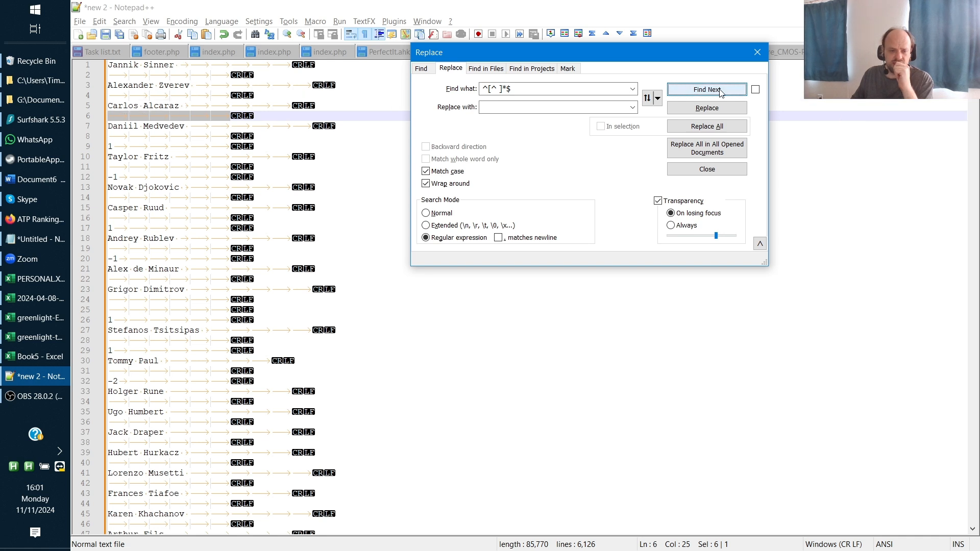
left_click(720, 91)
left_click(720, 91)
left_click(708, 90)
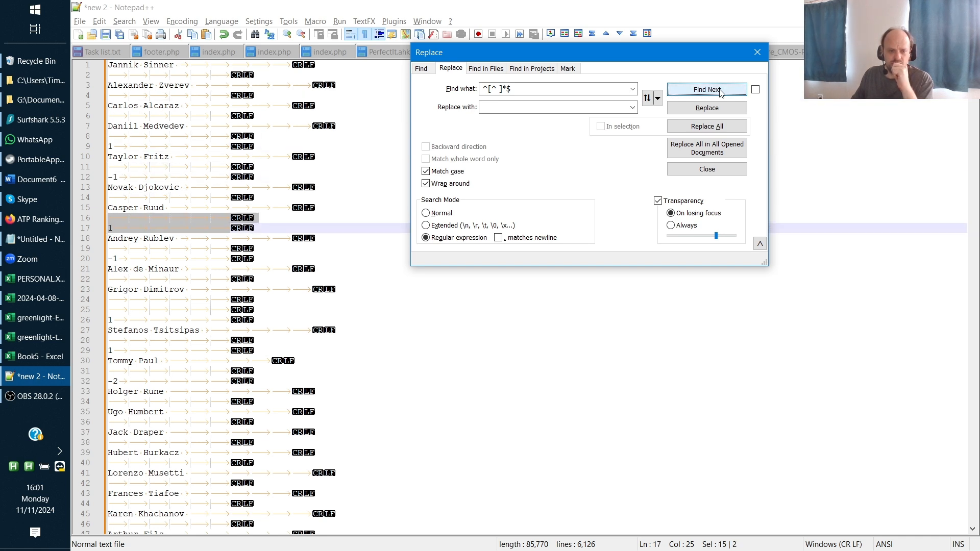
left_click(104, 69)
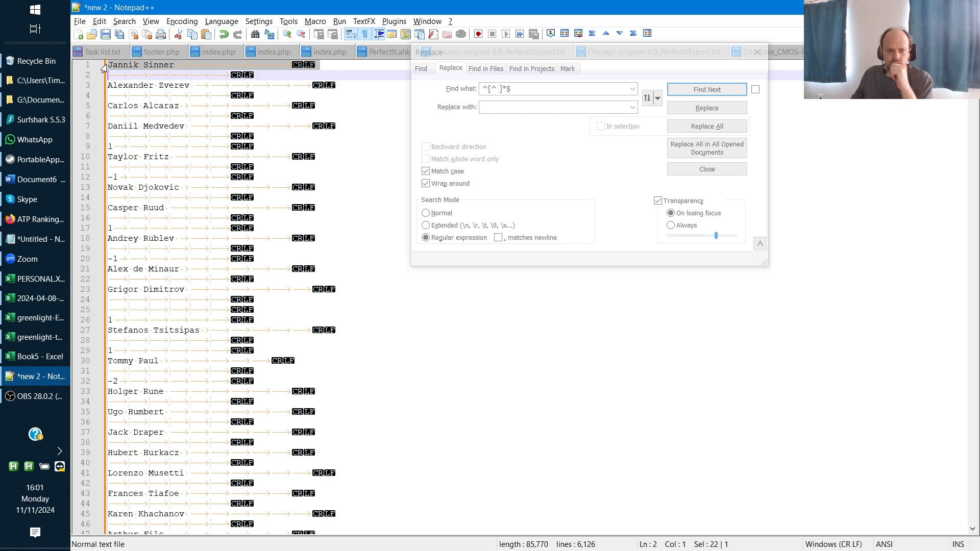
left_click(725, 133)
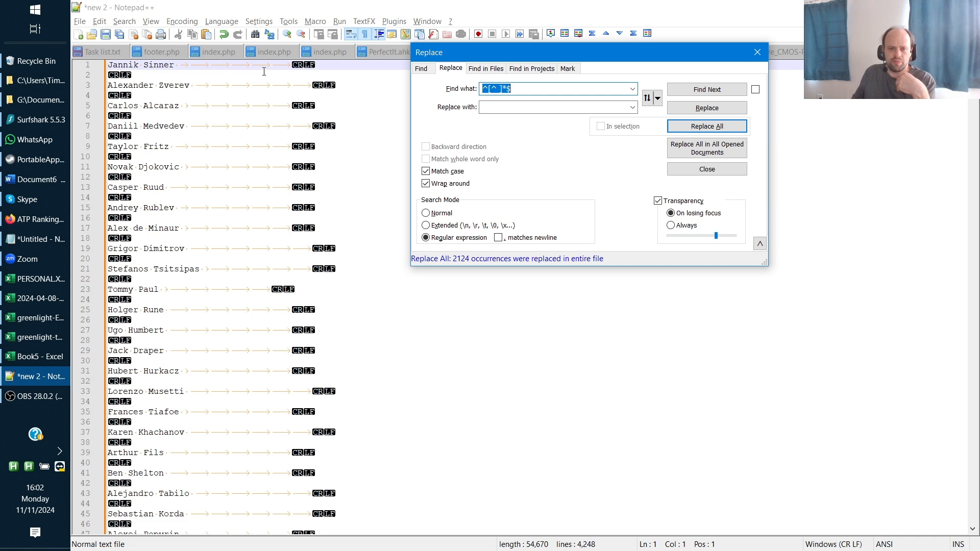
Step: In extended search mode, replace every space followed by a tab (\t) after the player names with nothing
left_click_drag(174, 65, 287, 62)
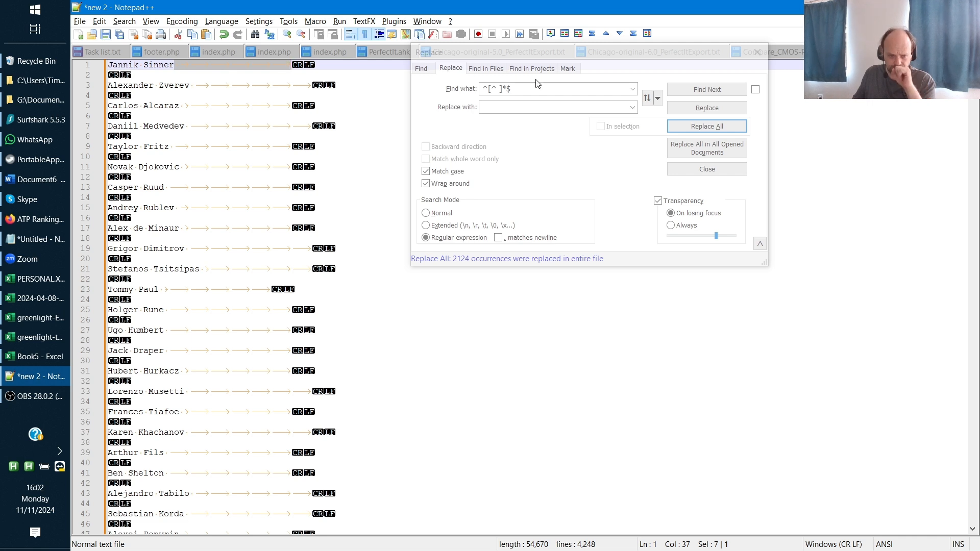
left_click(539, 141)
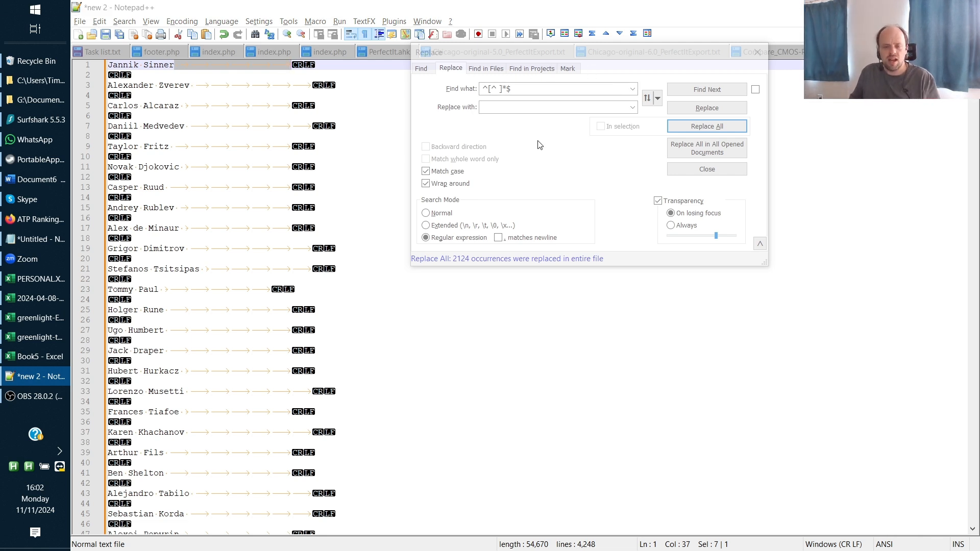
key("super")
left_click(520, 86)
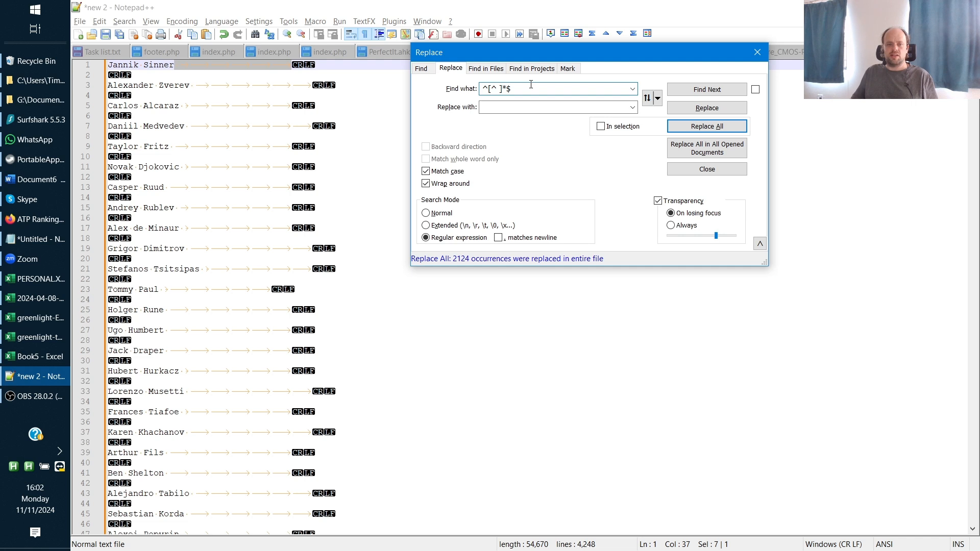
key("ctrl+a")
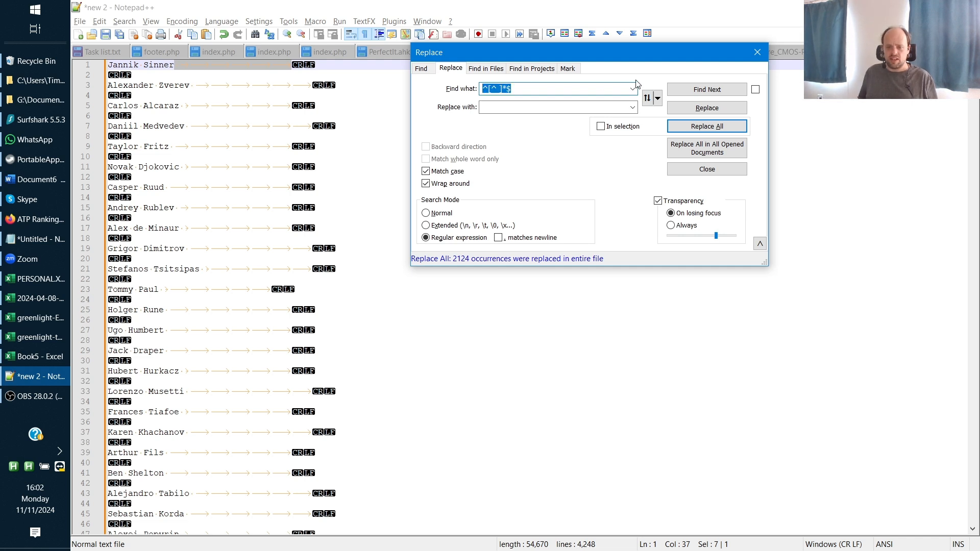
key("BackSpace")
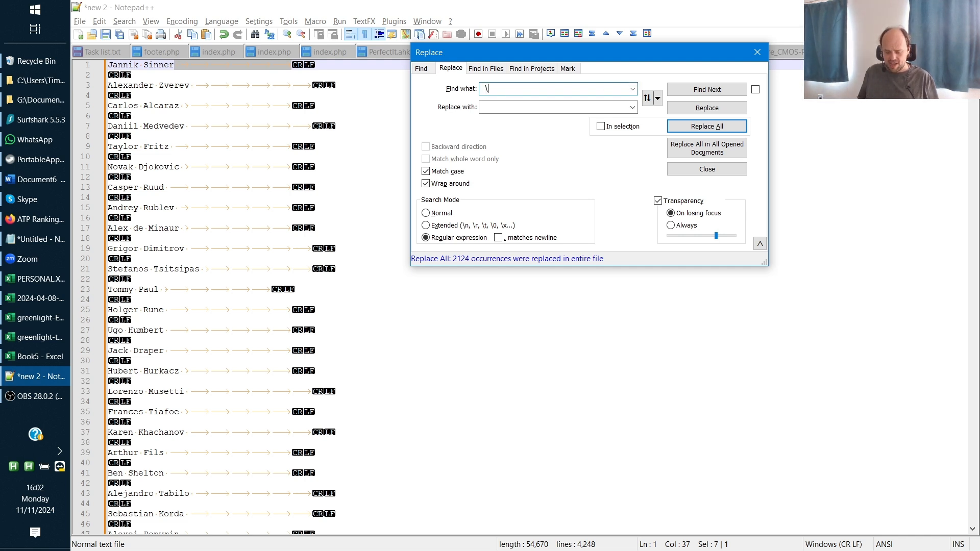
left_click(427, 227)
left_click(562, 88)
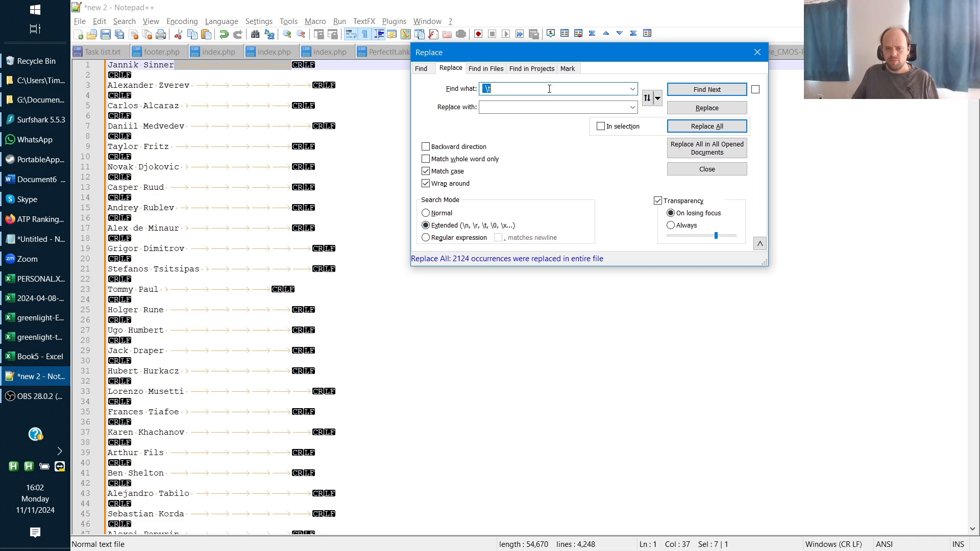
left_click(526, 107)
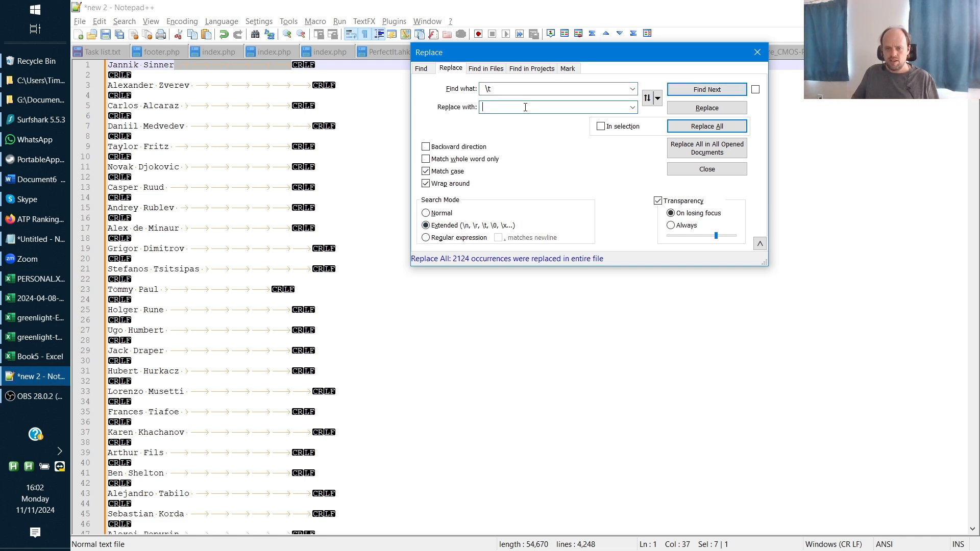
left_click(709, 132)
Step: Replace all remaining tabs (\t) with nothing and check the end of the first player's name for leftover characters
key("Home")
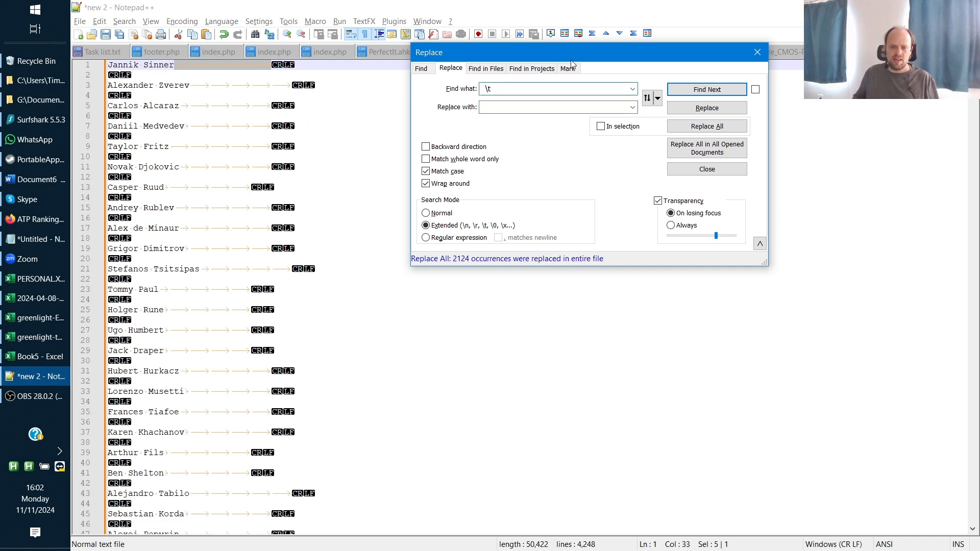
left_click(704, 127)
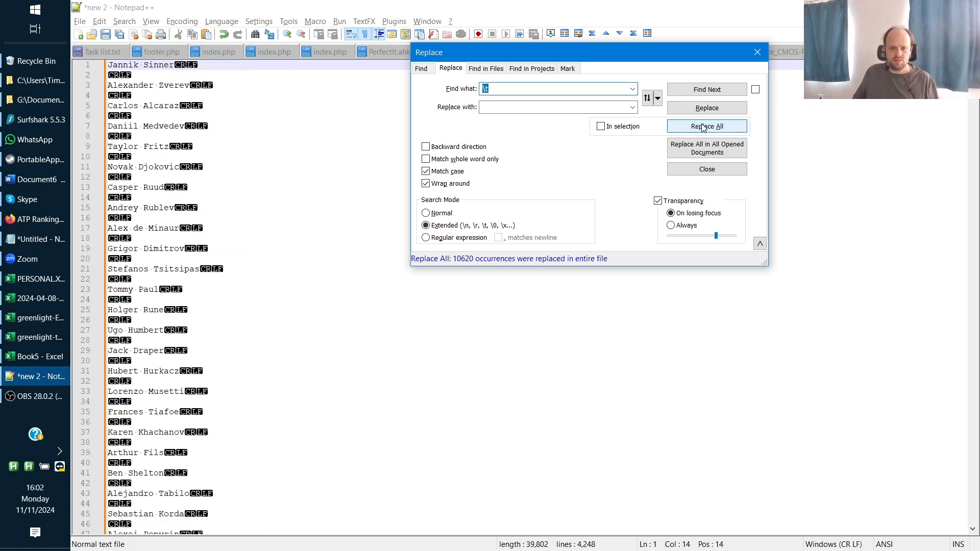
left_click(185, 66)
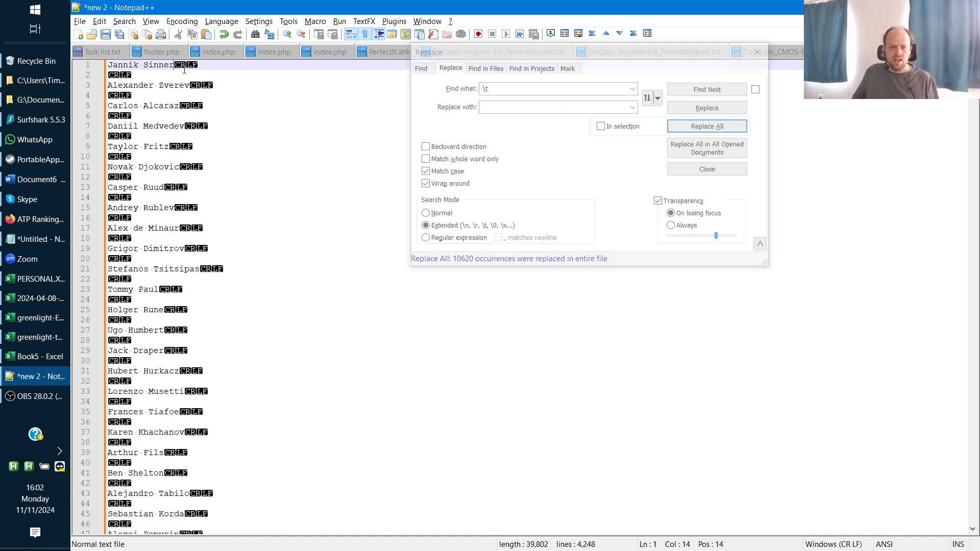
mouse_move(179, 67)
left_mouse_down()
mouse_move(188, 76)
mouse_move(169, 66)
left_mouse_up()
left_click(175, 68)
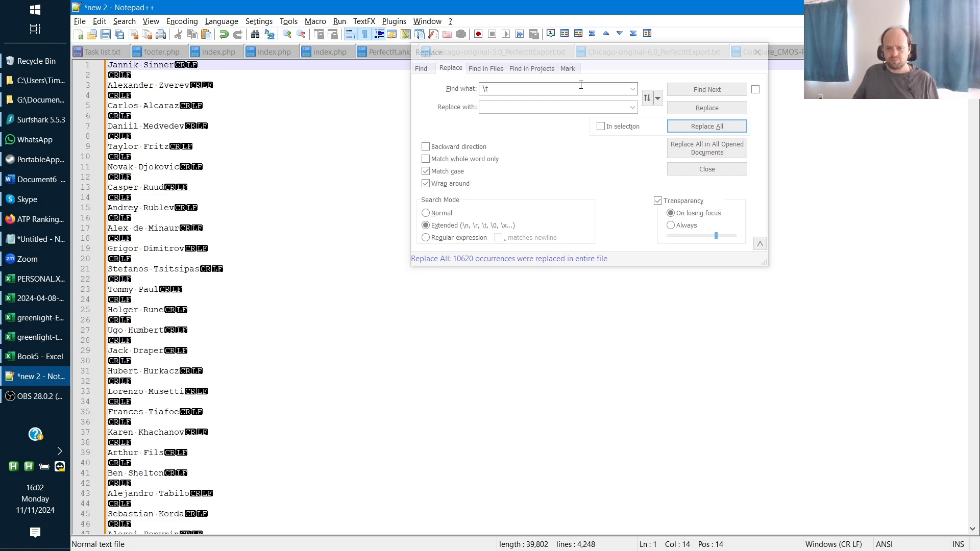
Step: Remove the blank lines by replacing every \r\n\r\n with \r\n, and close the Replace dialog
left_click(509, 88)
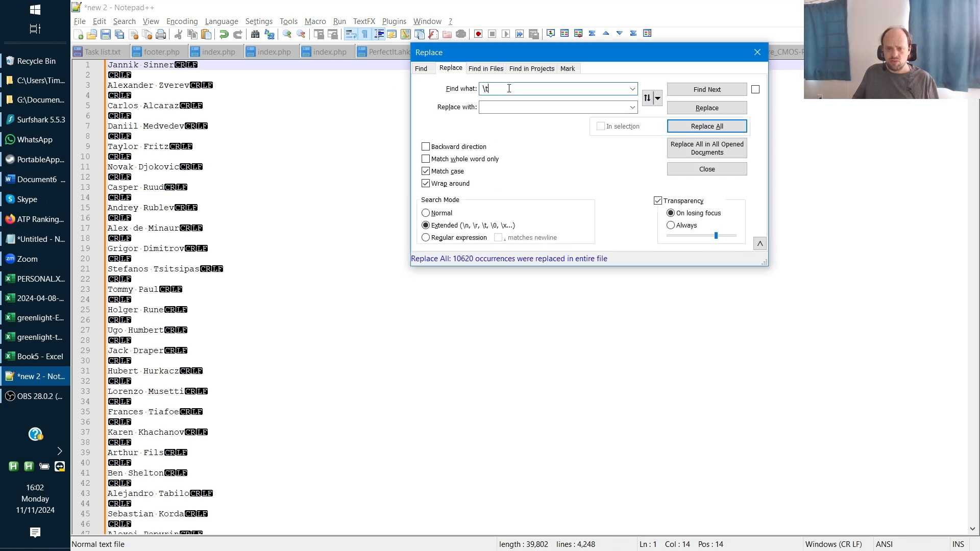
key("BackSpace")
type("r\\n")
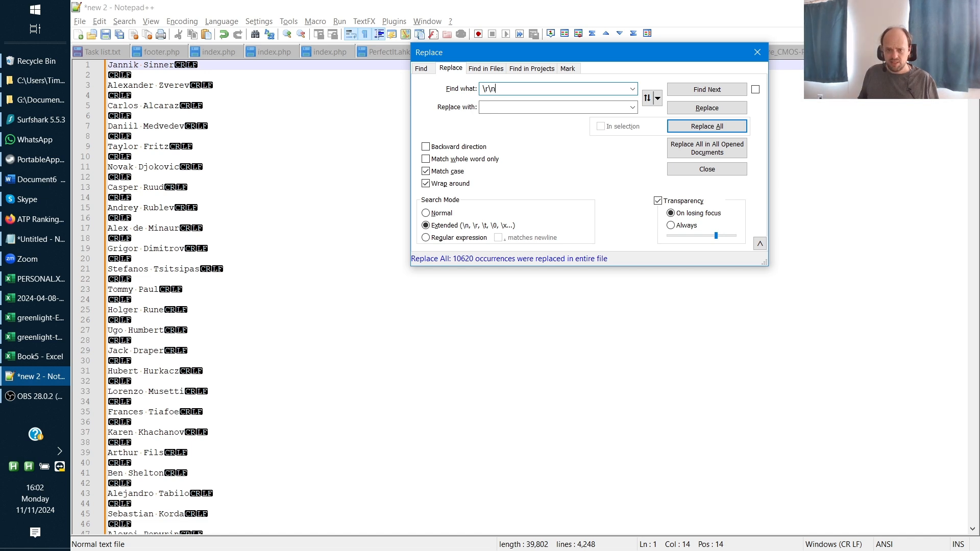
key("ctrl+a")
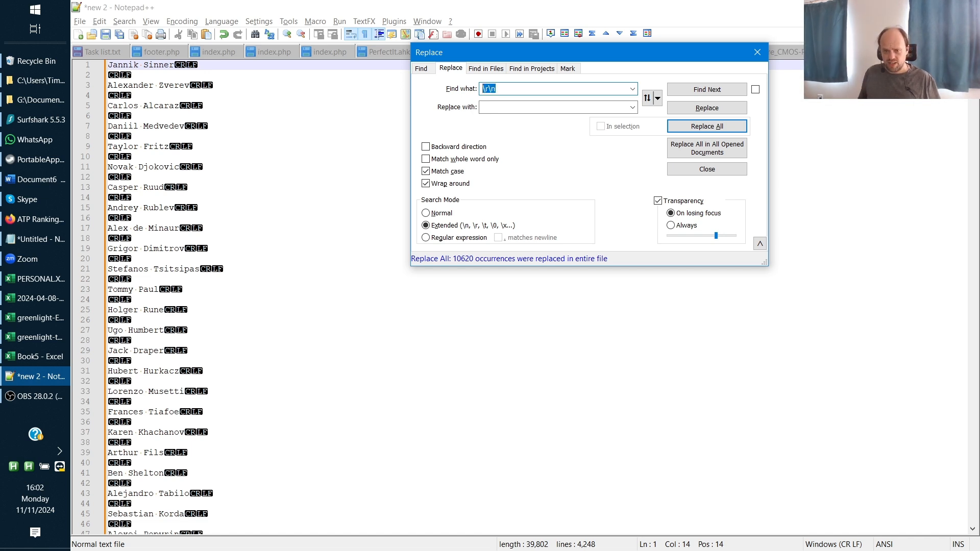
key("ctrl+v")
key("ctrl+v")
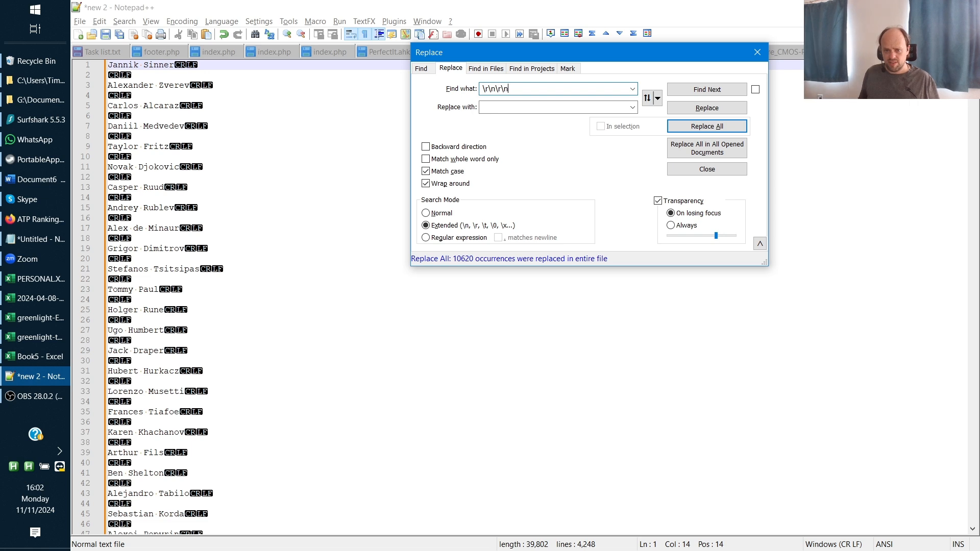
key("Tab")
type("\\r\\n")
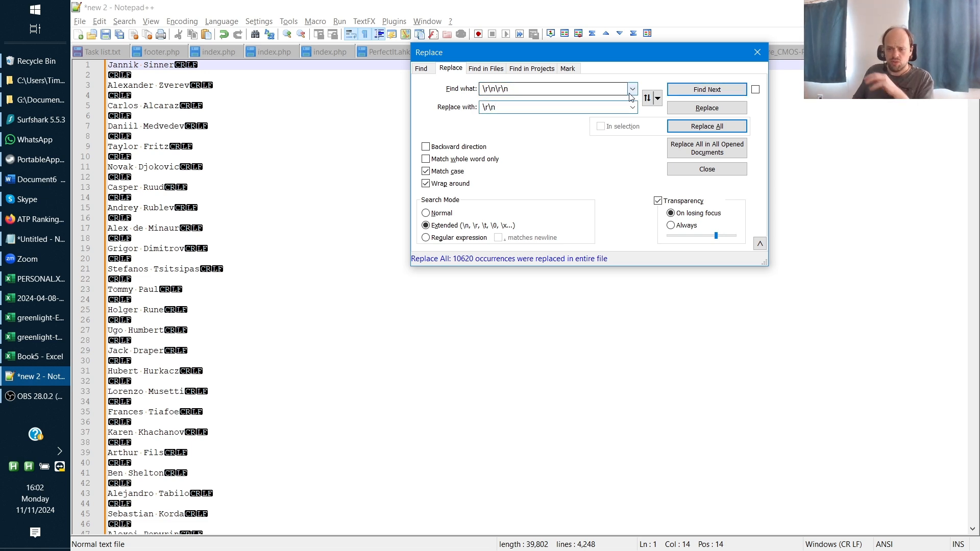
left_click(717, 129)
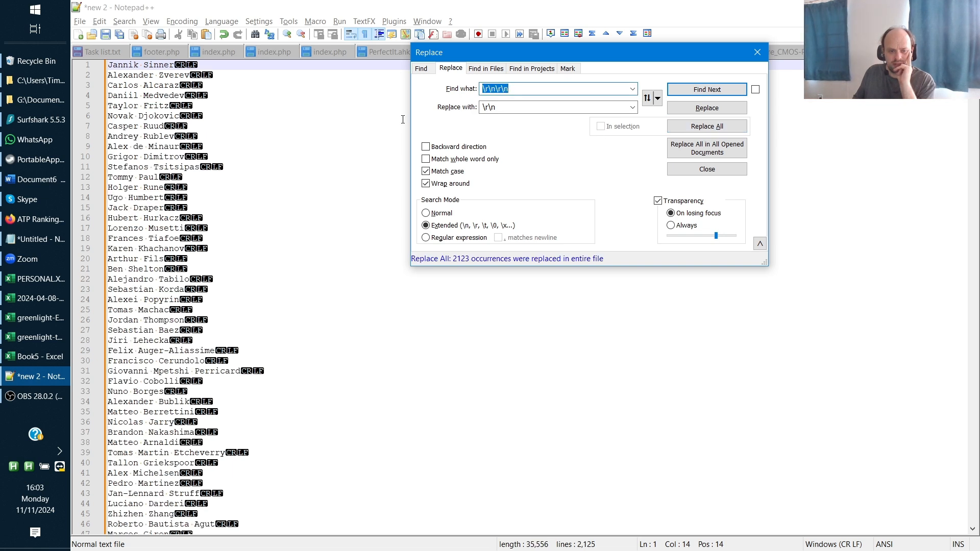
key("Escape")
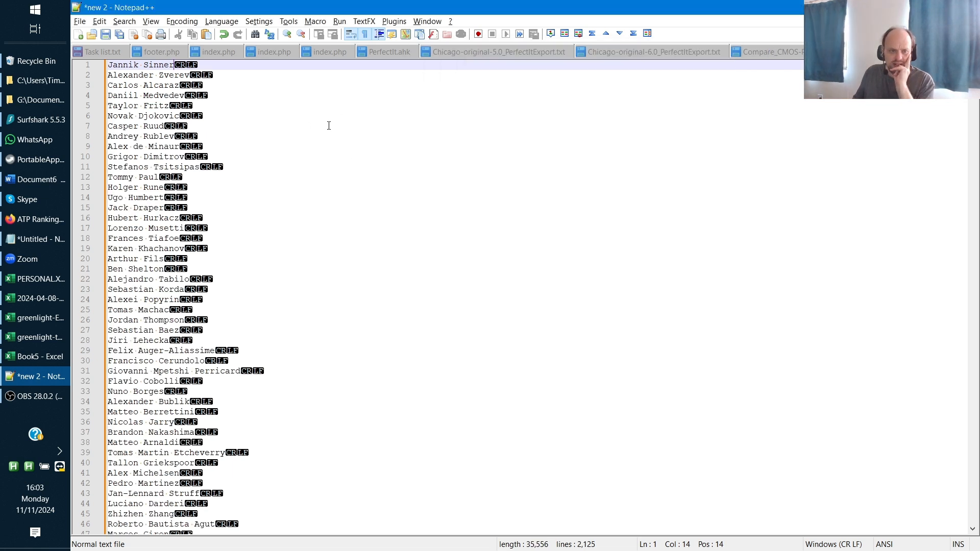
Step: Look down through the cleaned list of player names and return to the start of the document
key("Down")
key("Down")
key("Down")
key("Down")
key("Down")
key("Down")
key("Down")
key("Down")
key("Down")
key("Down")
key("Down")
key("Down")
key("ctrl+Home")
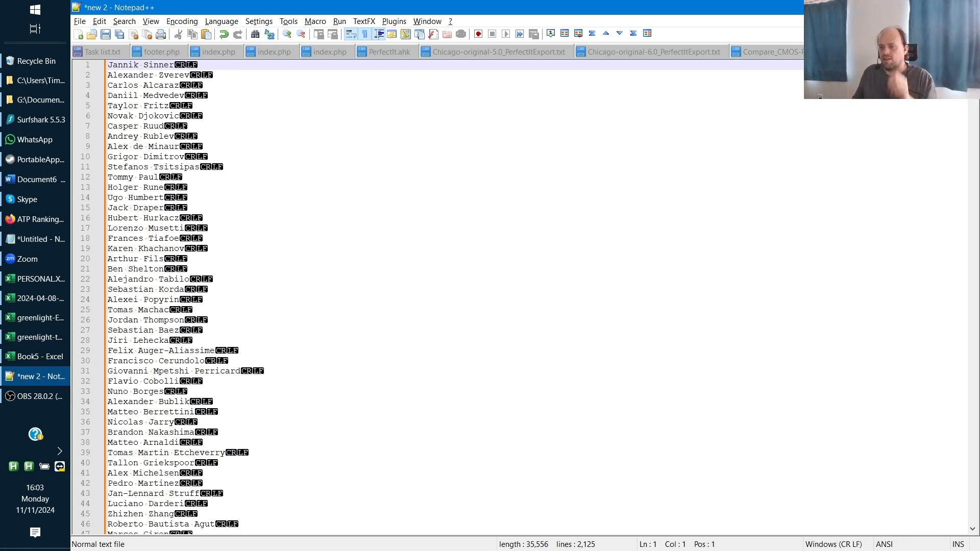
Step: Switch to greenlight-tennis.xlsx in Excel and check how far down the green Phrases column extends, returning to its first entry cell
key("alt+Tab")
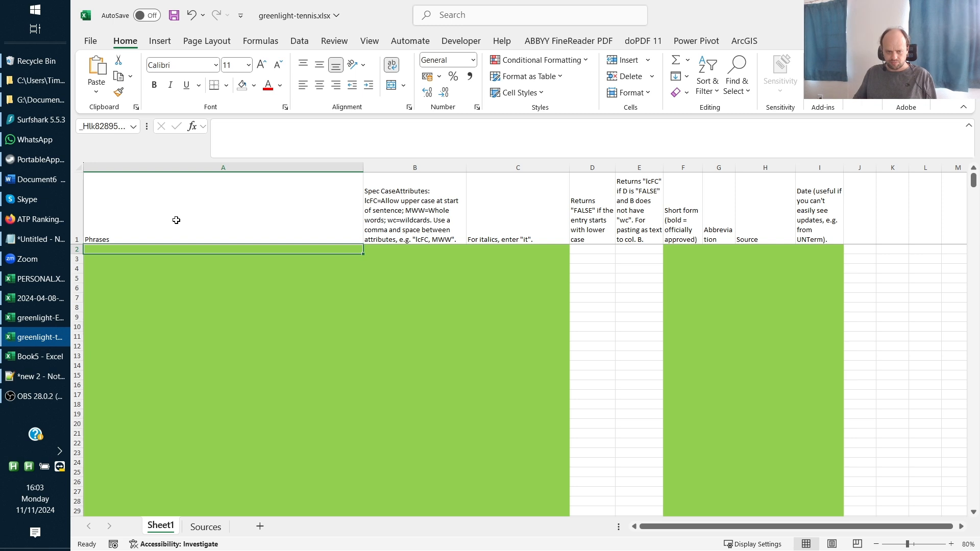
scroll(188, 280, "down", 1)
left_click(189, 279)
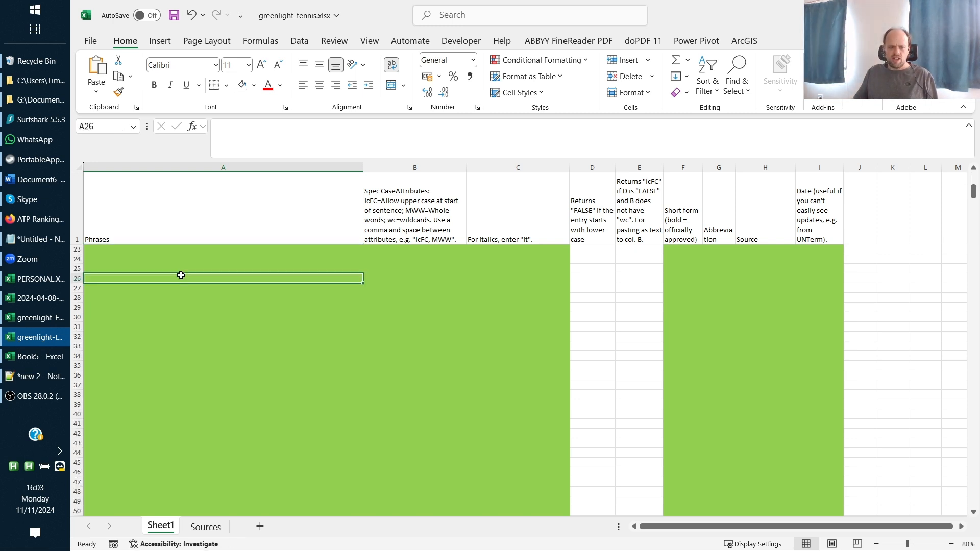
key("ctrl+Down")
key("Up")
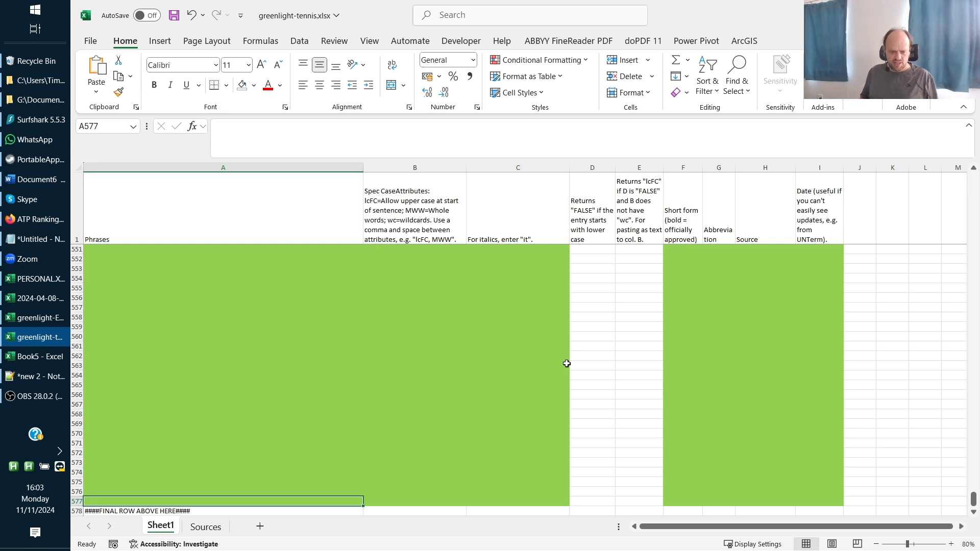
key("ctrl+Home")
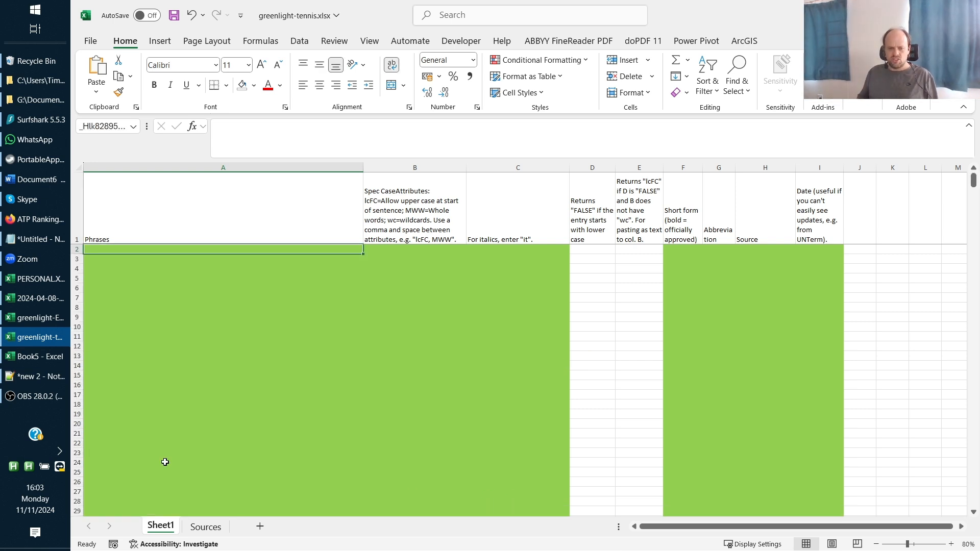
Step: Switch back to Notepad++ and select and copy the first 500 player names, from line 1 to the end of line 500
key("alt+Tab")
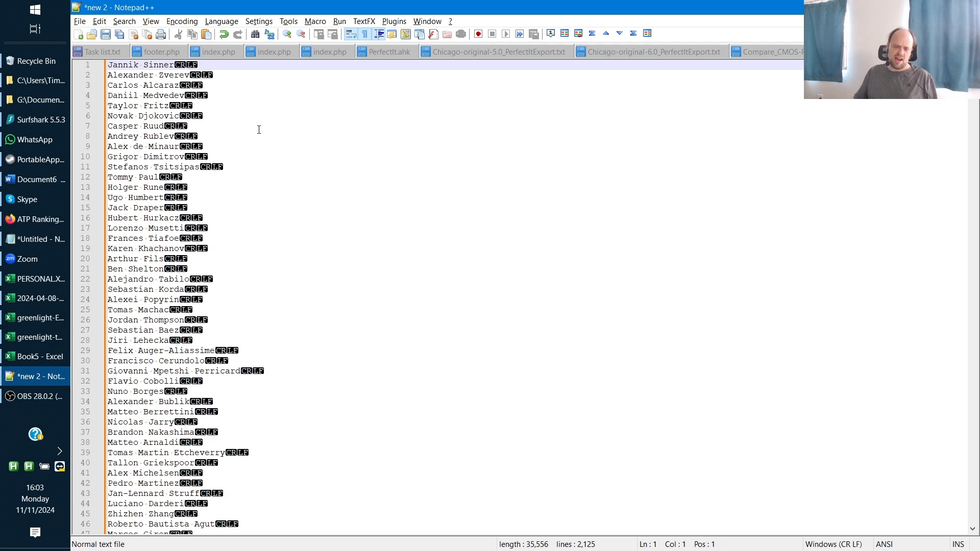
left_click(259, 133)
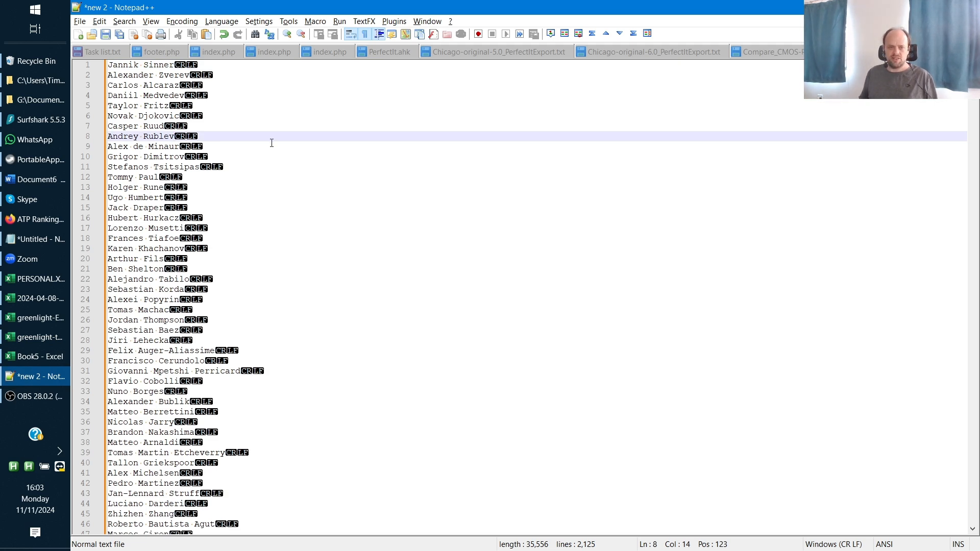
key("ctrl+Home")
key("shift+Page_Down")
key("shift+Page_Down")
key("shift+Page_Down")
key("shift+Page_Down")
key("shift+Page_Down")
key("shift+Page_Down")
key("shift+Page_Down")
key("shift+Page_Down")
key("shift+Page_Down")
key("shift+Page_Down")
key("shift+Page_Down")
key("shift+Page_Down")
key("shift+Page_Down")
key("shift+Page_Down")
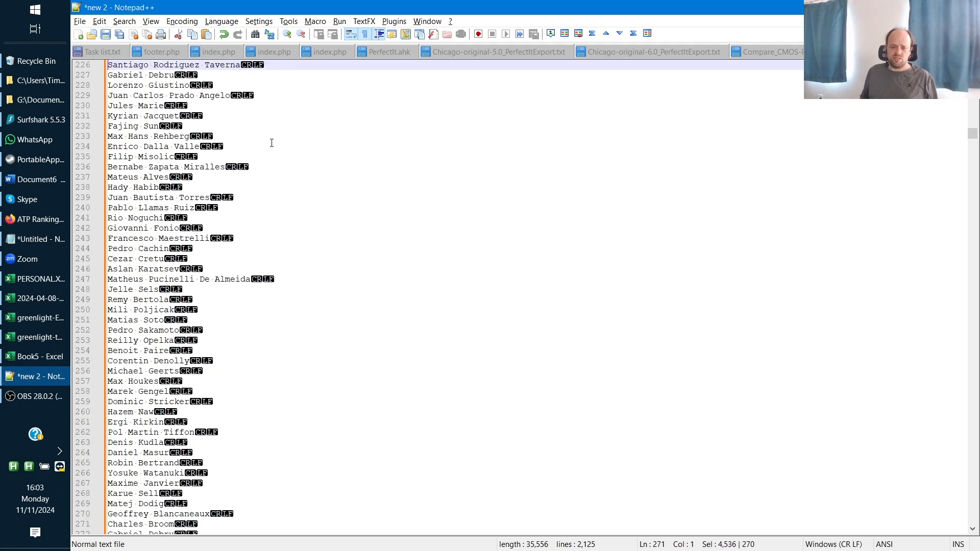
key("shift+Page_Up")
key("shift+Page_Up")
key("shift+Page_Up")
key("shift+Page_Up")
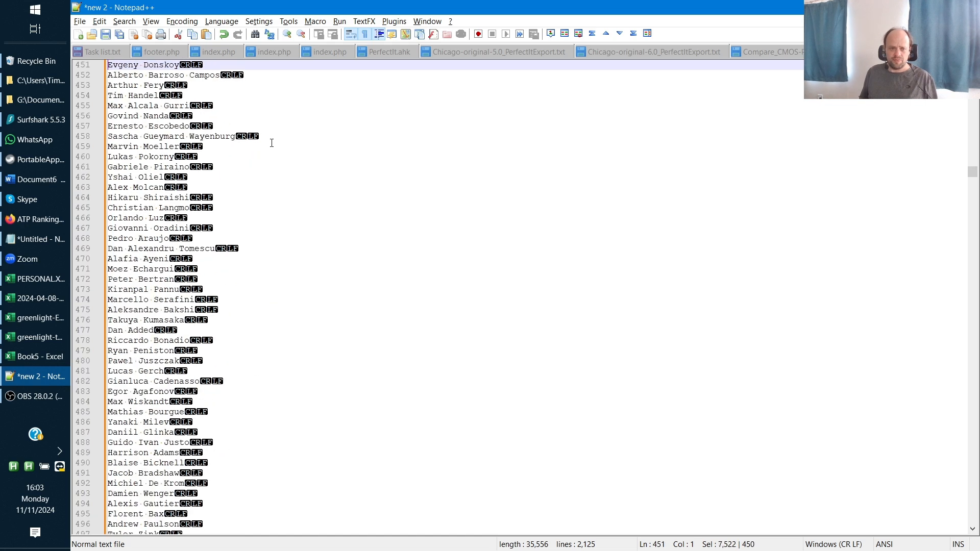
key("shift+Down")
key("shift+Down")
key("shift+Down")
key("shift+Down")
key("shift+Down")
key("shift+Down")
key("shift+Down")
key("shift+Down")
key("shift+Down")
key("shift+Down")
key("shift+Down")
key("shift+Down")
key("shift+Down")
key("shift+Down")
key("shift+Down")
key("shift+Down")
key("shift+Down")
key("shift+Down")
key("shift+Down")
key("shift+Down")
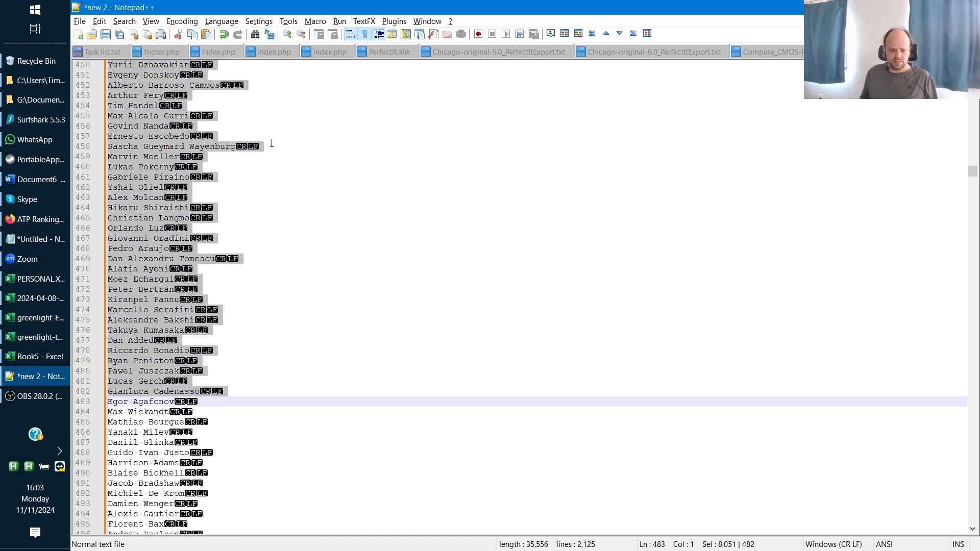
key("shift+Down")
key("shift+Down")
key("shift+Down")
key("shift+Down")
key("shift+Down")
key("shift+Down")
key("shift+Down")
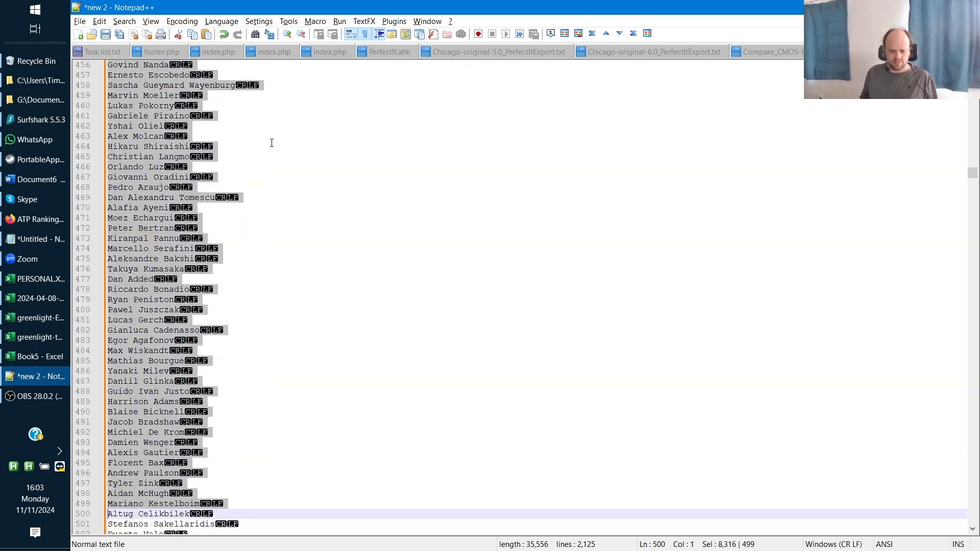
key("shift+End")
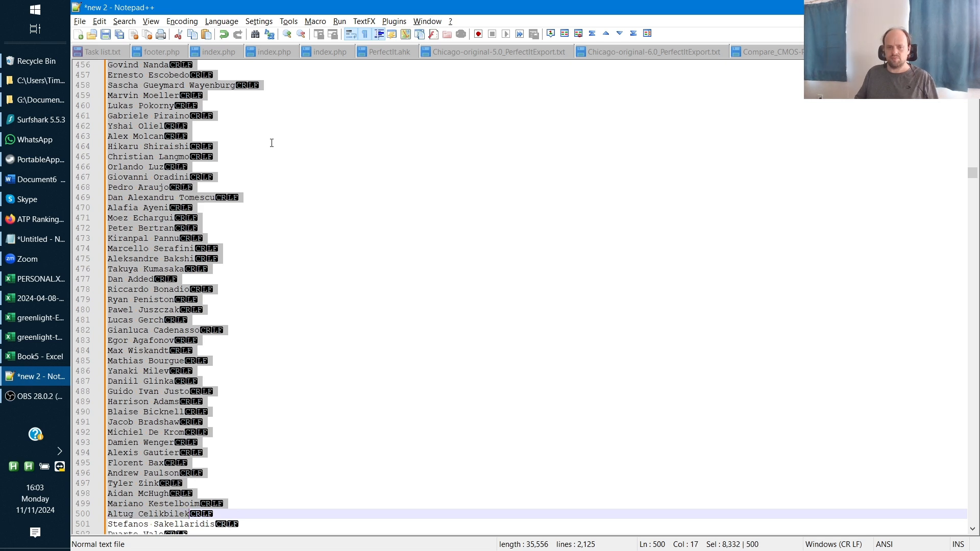
Step: Paste the copied names as text only into the Phrases column of greenlight-tennis.xlsx in Excel, starting at cell A2
key("alt+Tab")
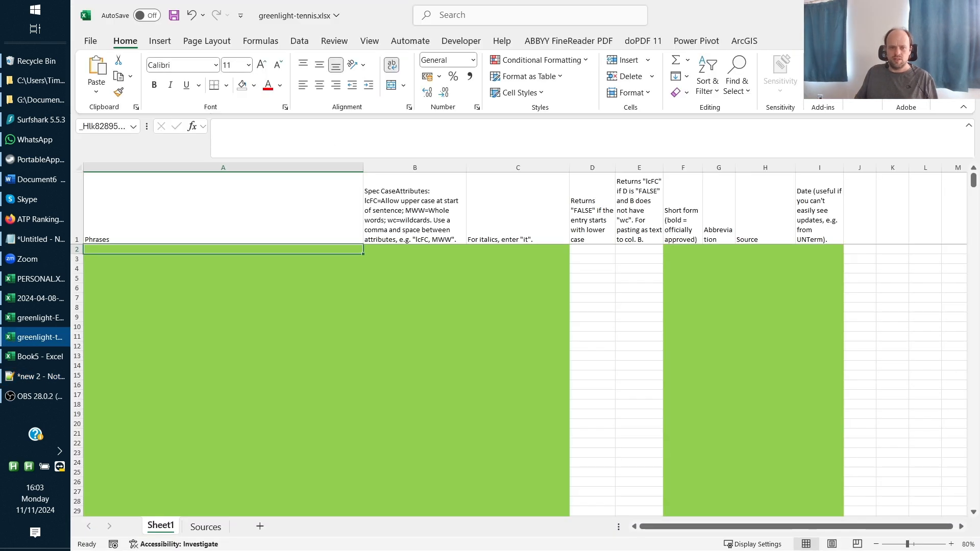
left_click(181, 249)
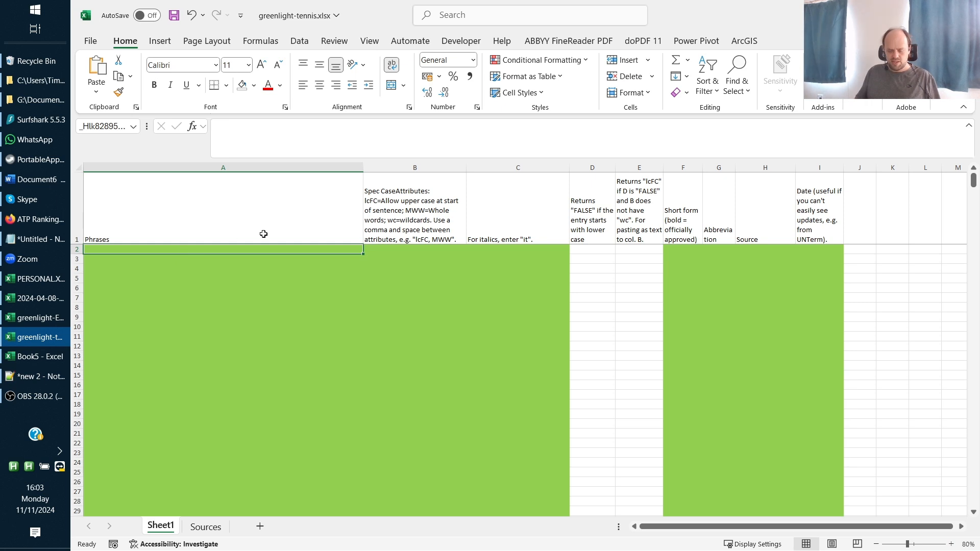
key("ctrl+v")
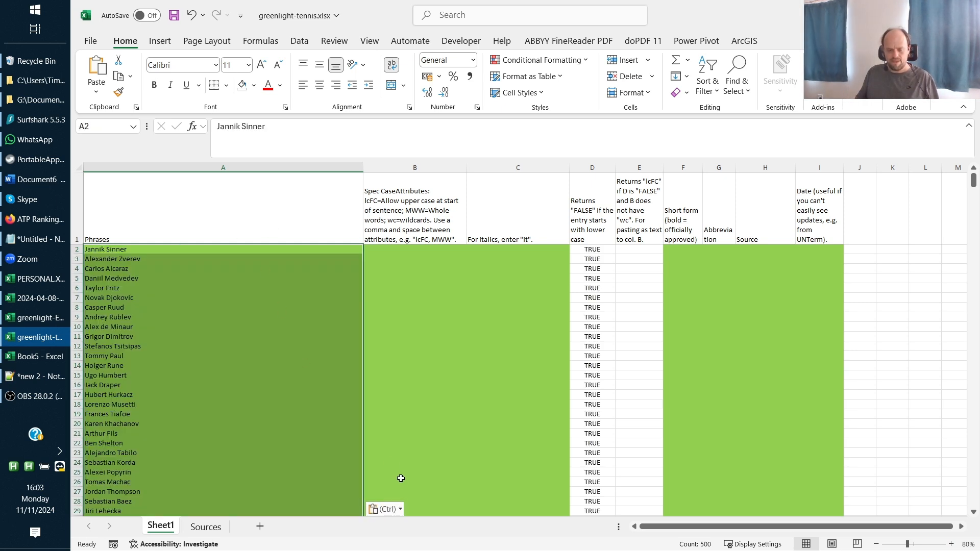
left_click(399, 509)
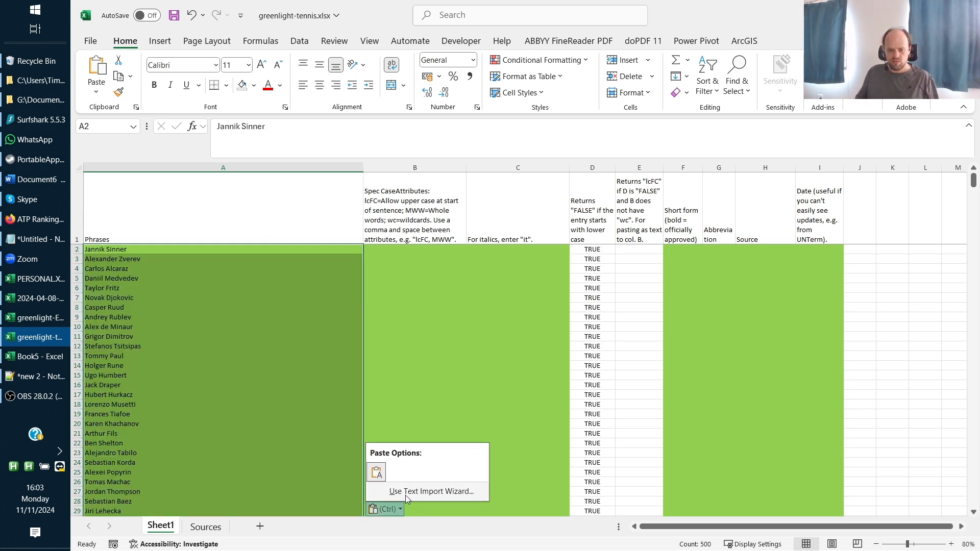
left_click(377, 473)
left_click(166, 317)
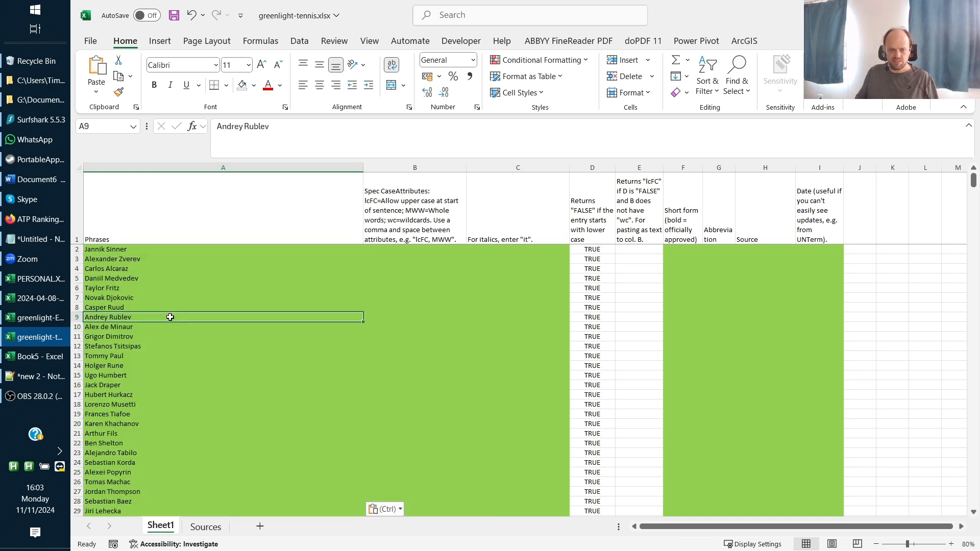
Step: Return to the first player name in cell A2 and save the greenlight-tennis.xlsx workbook
left_click(201, 260)
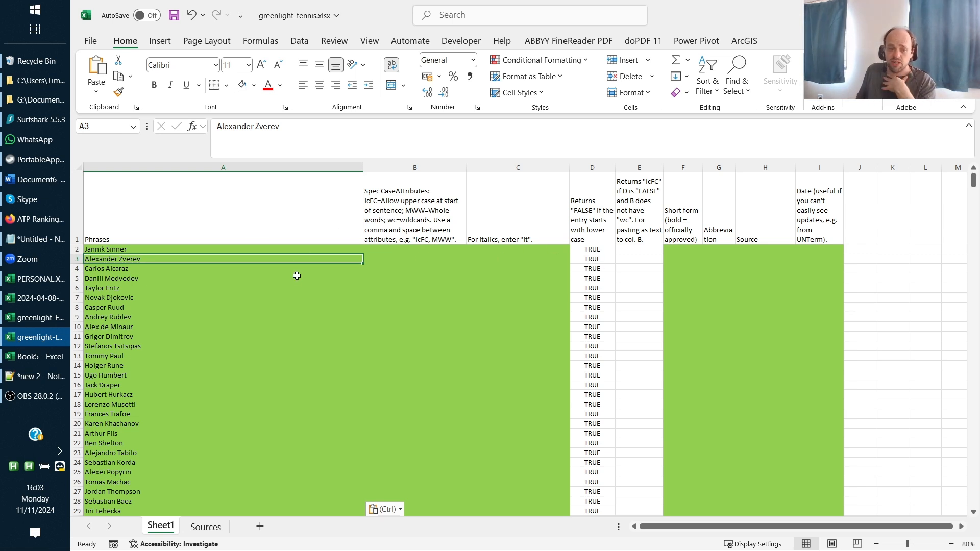
left_click(171, 247)
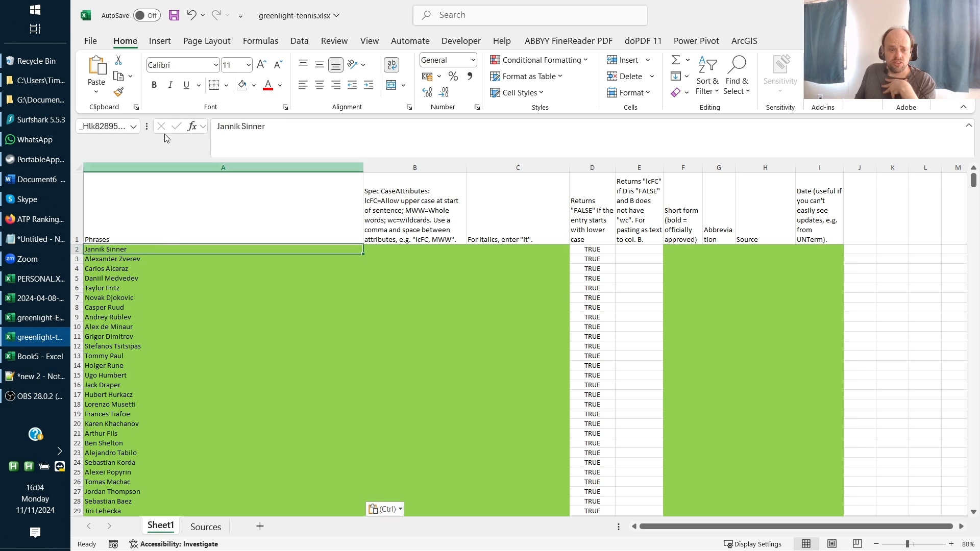
left_click(172, 16)
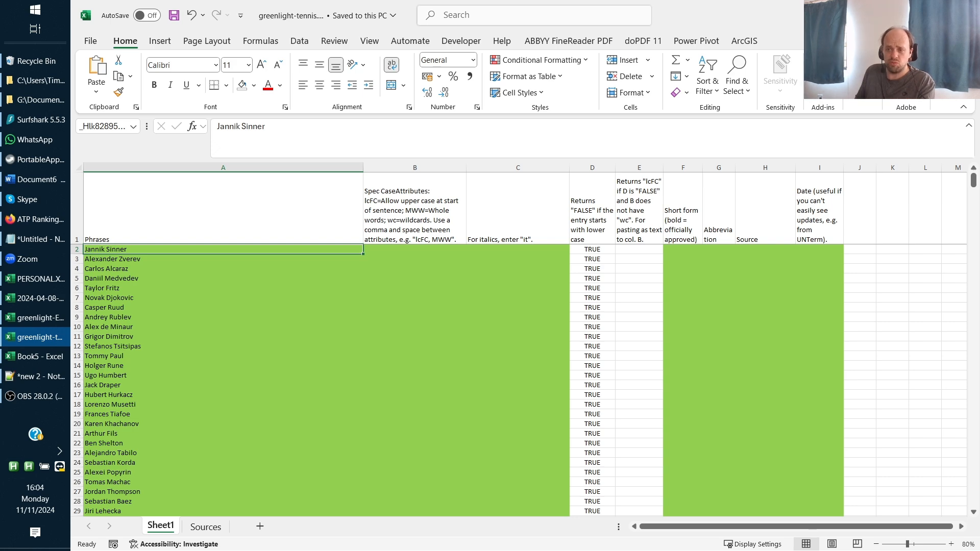
Step: Close the Book5 workbook containing the pasted rankings without saving it
key("alt+Tab")
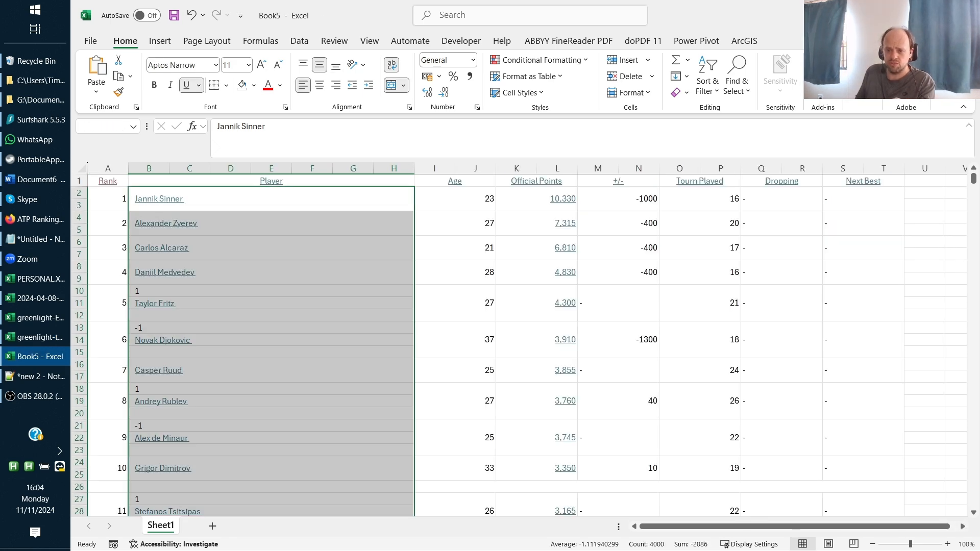
key("alt+F4")
left_click(549, 303)
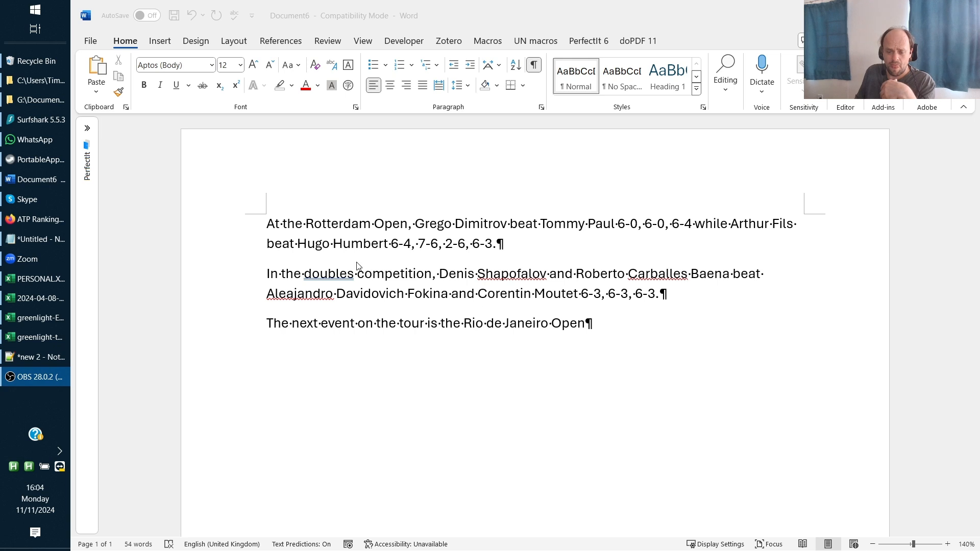
Step: In the Word tennis document, start the Manual Greenlight macro with highlight colour 7 (Yellow)
left_click(352, 244)
left_click(488, 42)
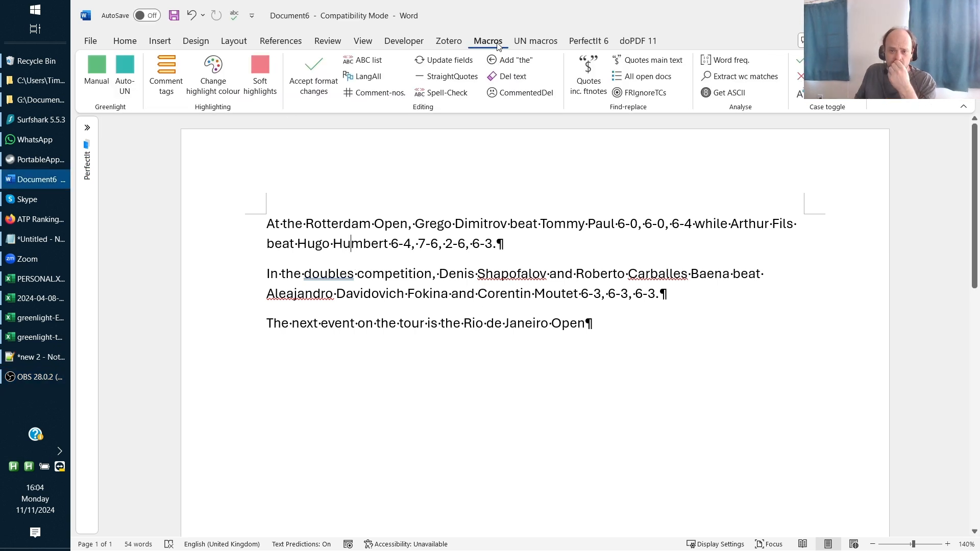
left_click(100, 74)
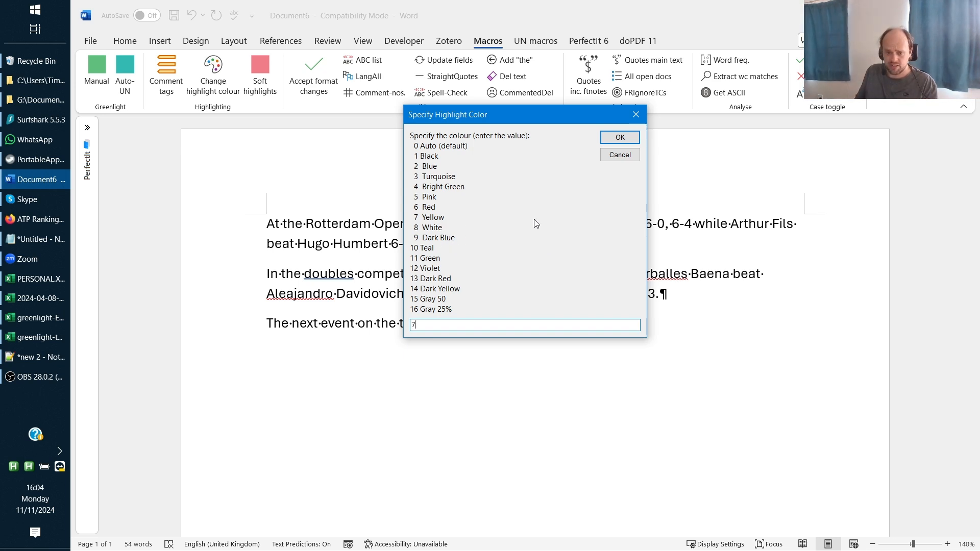
left_click(620, 136)
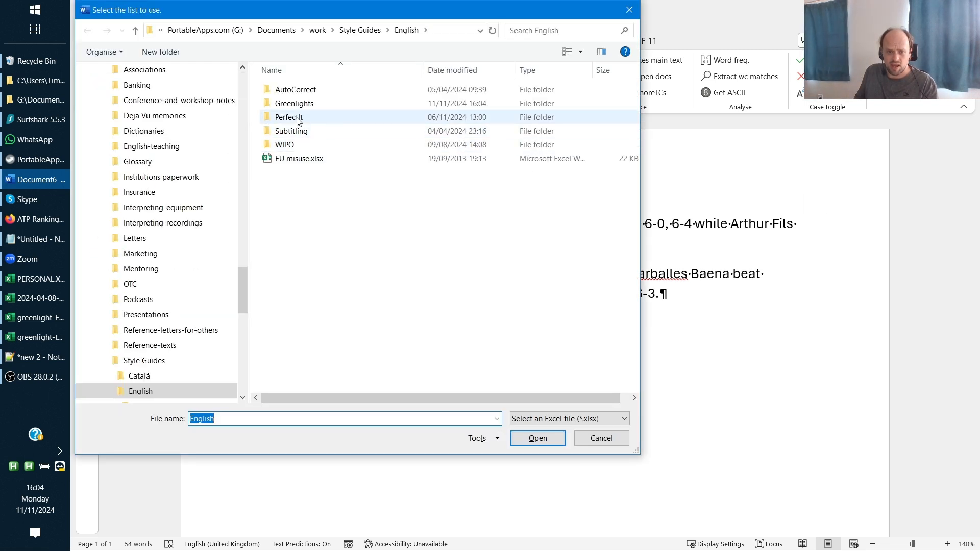
Step: Choose greenlight-tennis.xlsx from the Greenlights folder as the list for the macro to use
double_click(306, 104)
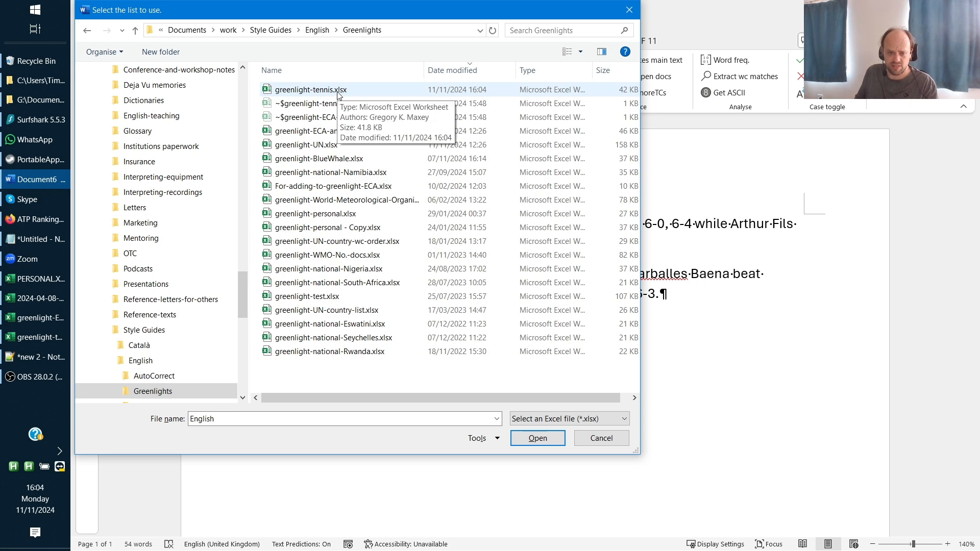
left_click(337, 94)
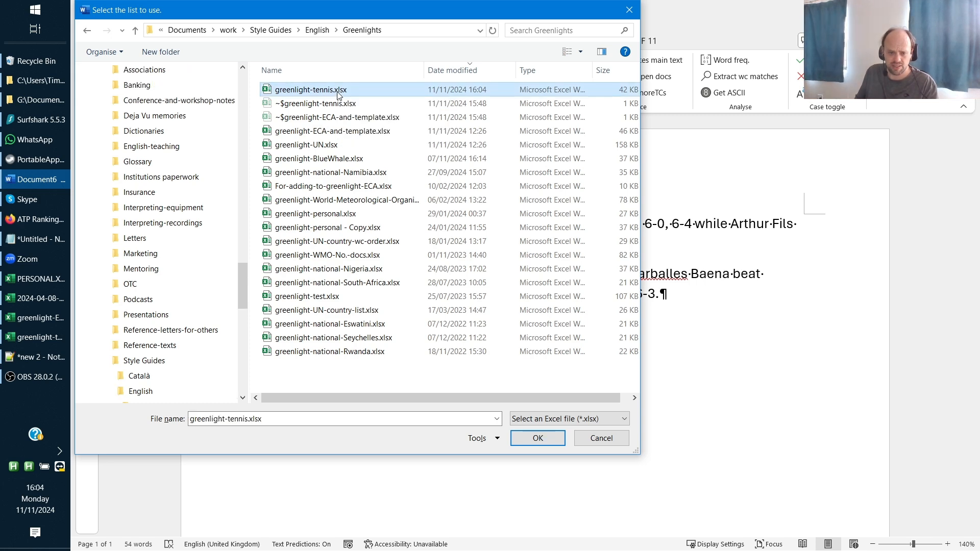
double_click(338, 94)
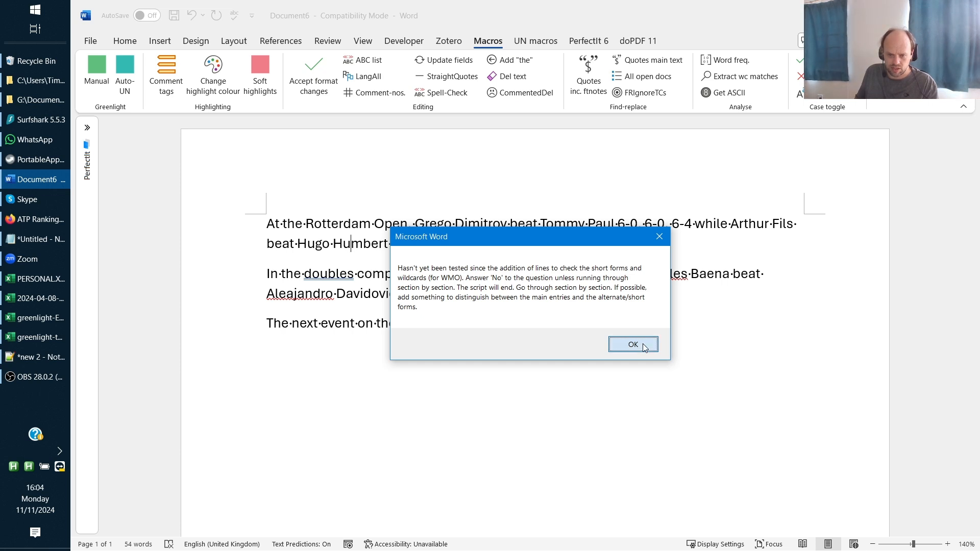
Step: Decline highlighting short forms and acronyms, decline track changes, and run the macro to highlight the listed names in the document
left_click(644, 348)
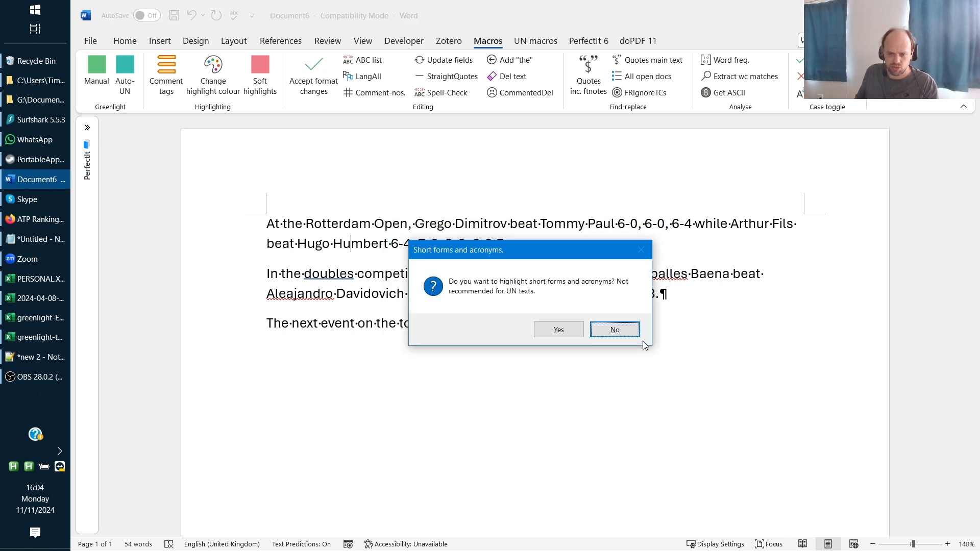
left_click(613, 331)
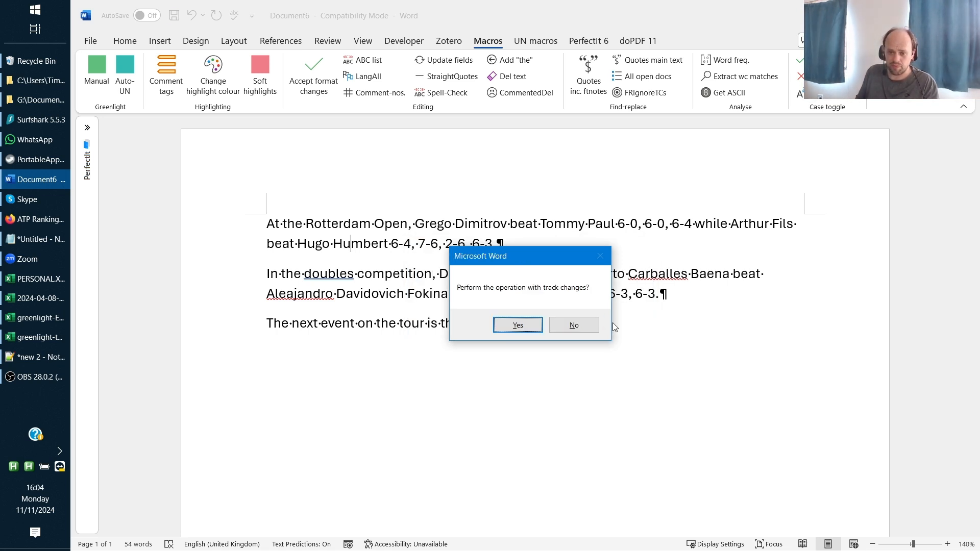
left_click(574, 325)
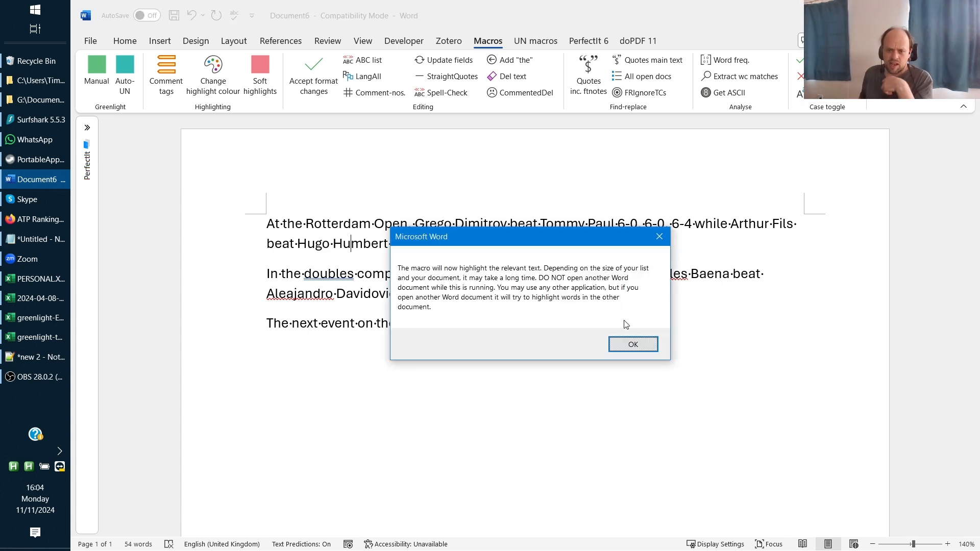
left_click(640, 348)
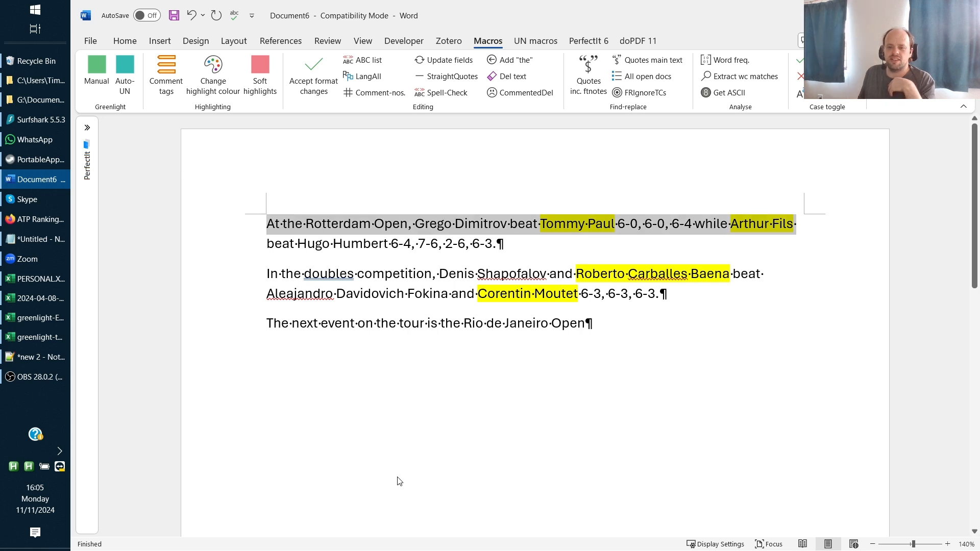
key("Return")
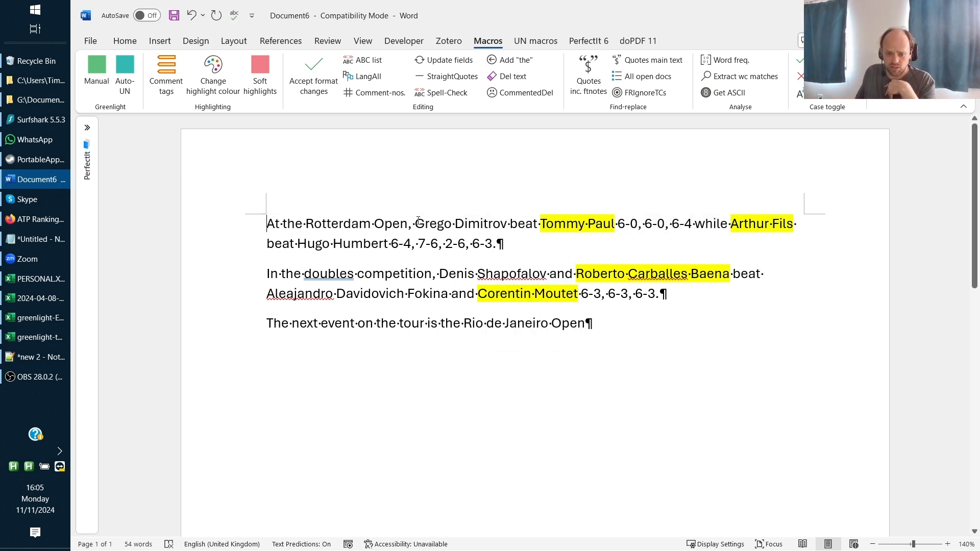
Step: Check the spelling of the player names Grego Dimitrov, Hugo Humbert and Denis Shapofalov in the text, selecting each in turn
left_click_drag(416, 224, 508, 226)
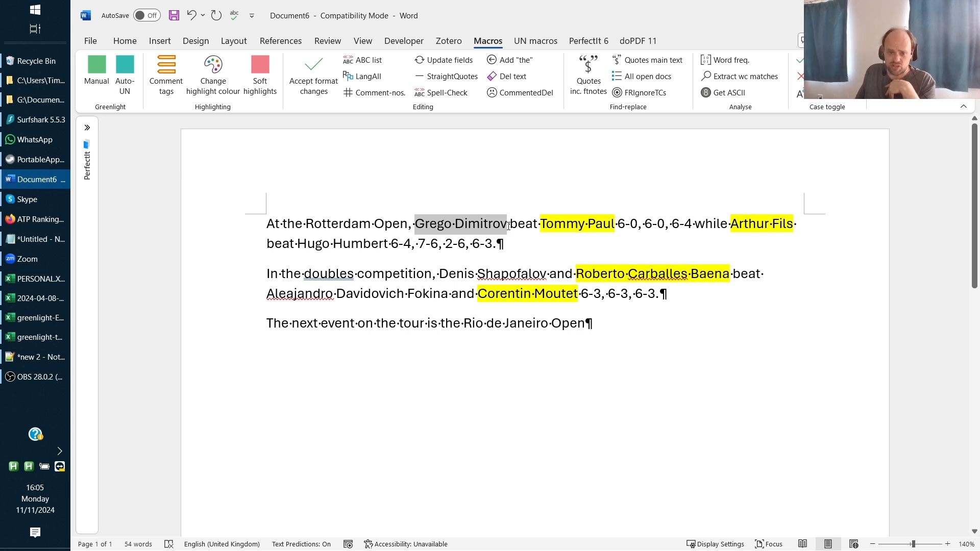
left_click_drag(298, 243, 390, 240)
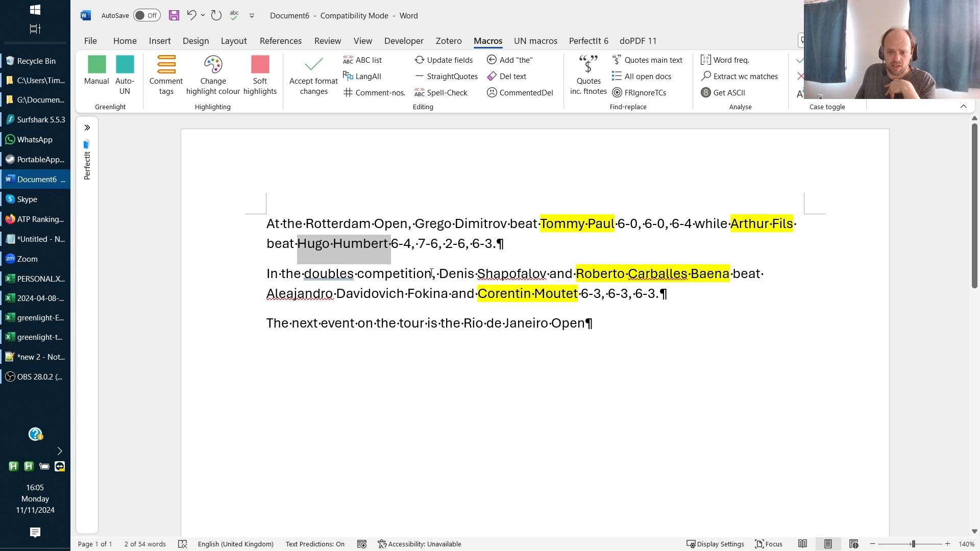
left_click_drag(432, 273, 554, 279)
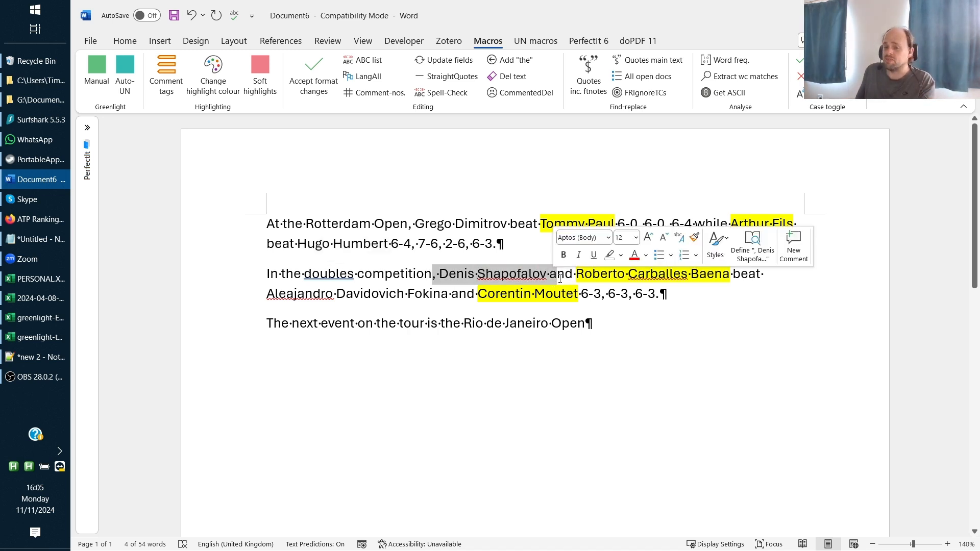
Step: Switch to the player name list in Notepad++, bring its window onto this screen and maximise it
left_click(569, 311)
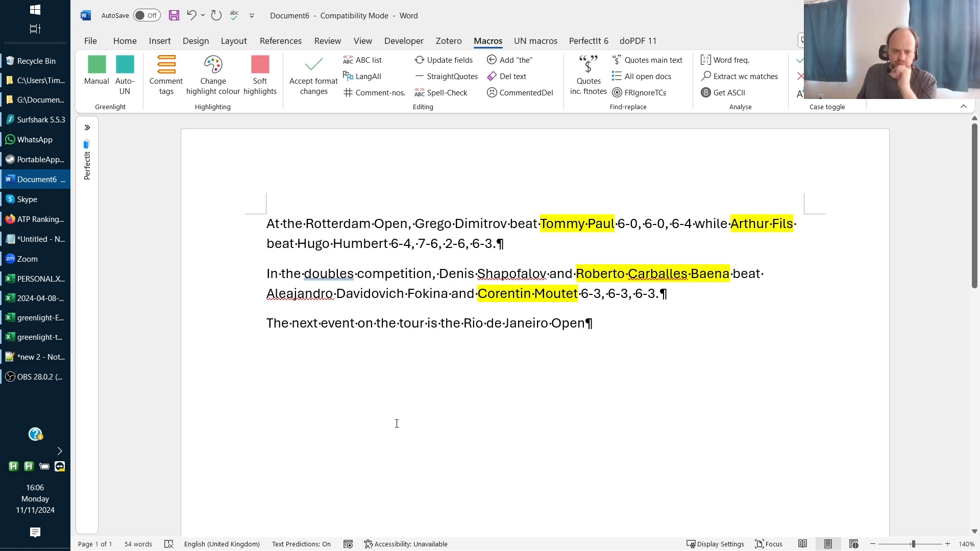
left_click(44, 357)
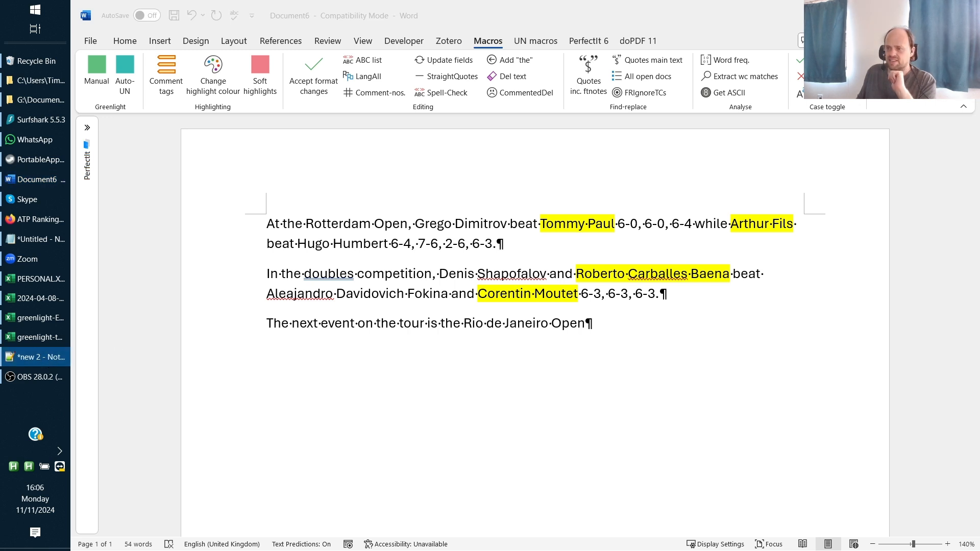
key("super+Left")
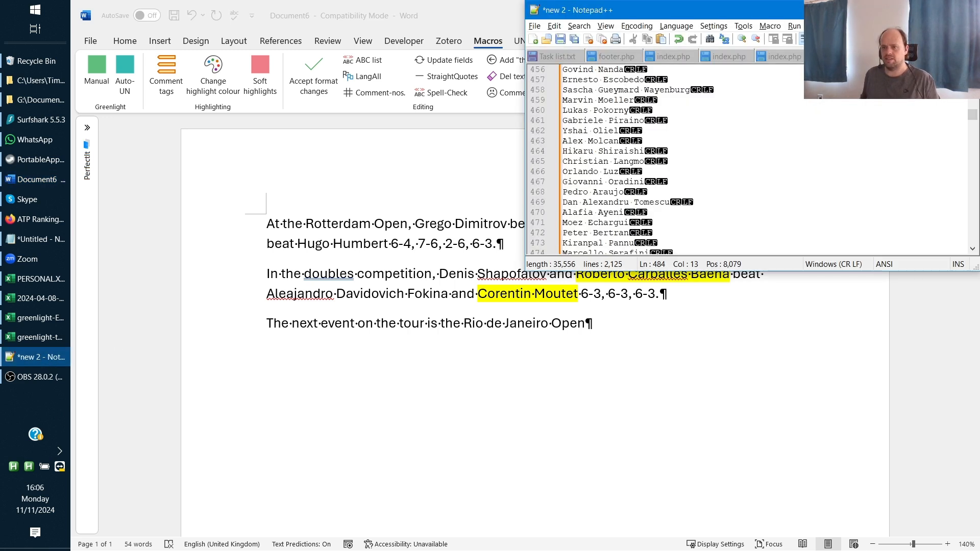
key("super+Up")
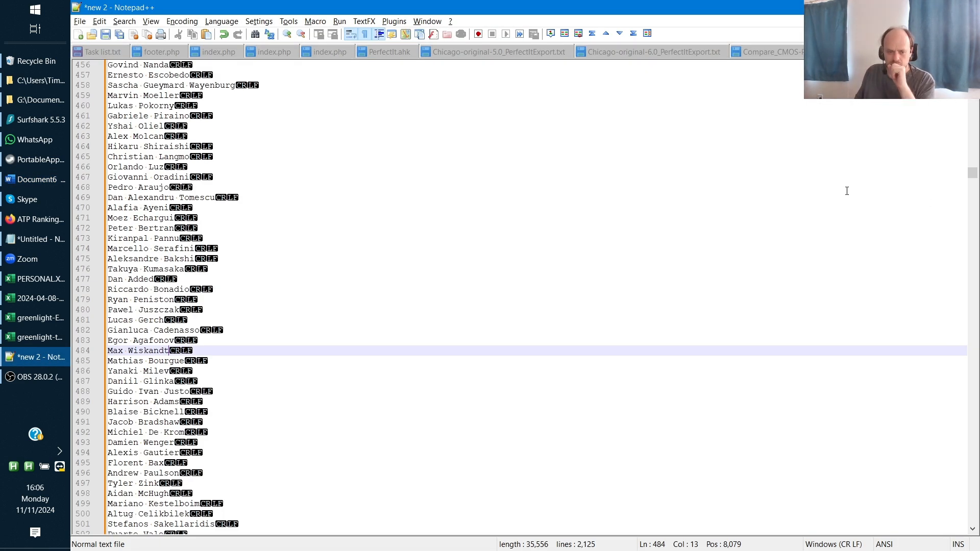
left_click_drag(387, 300, 385, 291)
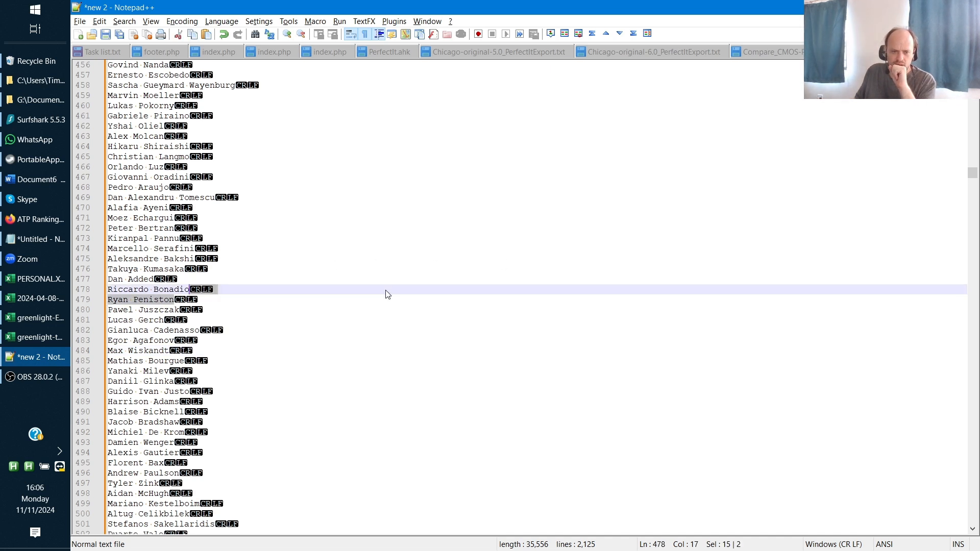
key("ctrl+Home")
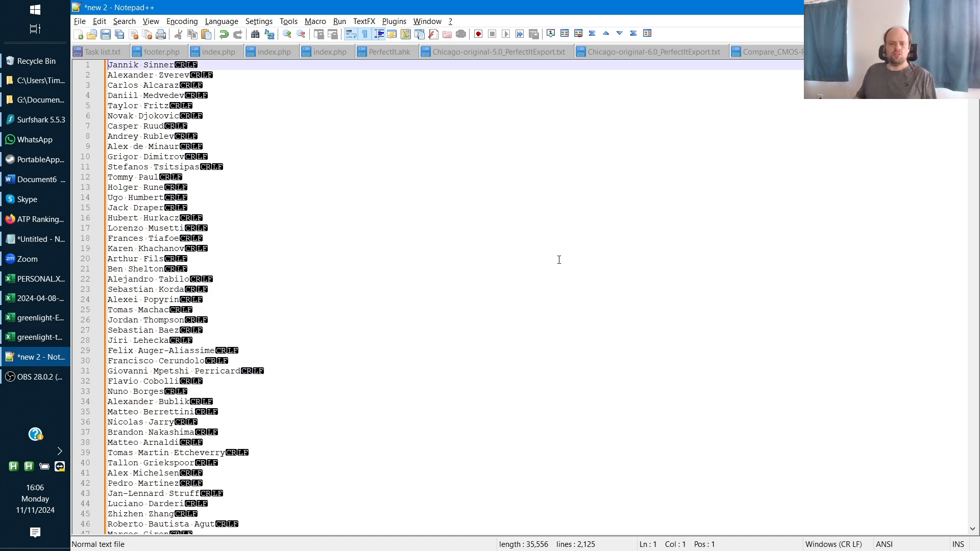
key("ctrl+shift+End")
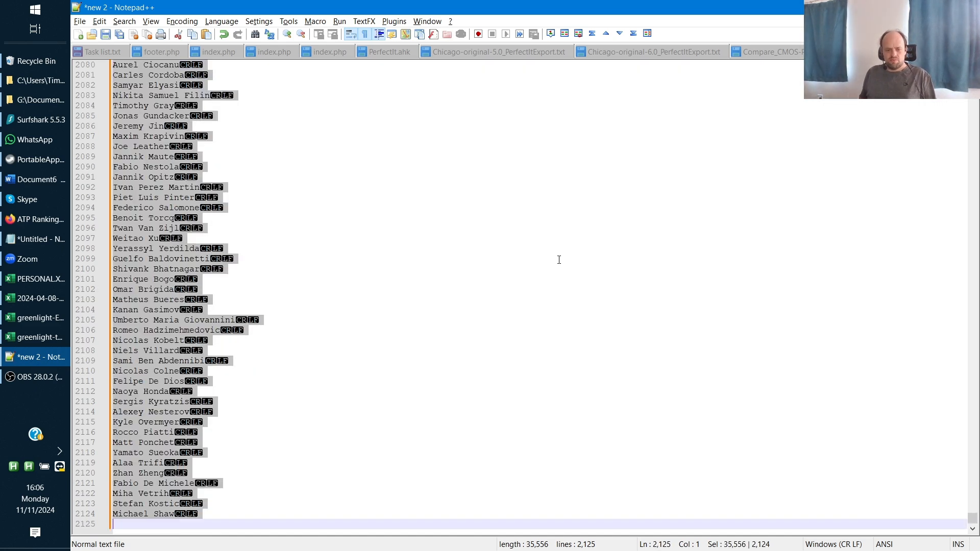
key("shift+Left")
Step: Select the first 100 player names in the list, from Jannik Sinner on line 1 to Marton Fucsovics on line 100
key("ctrl+Home")
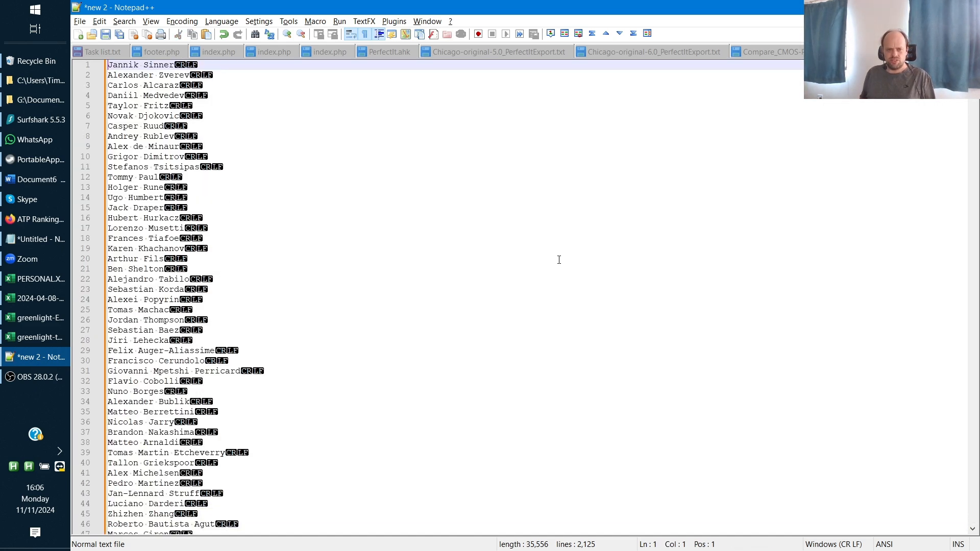
key("shift+Page_Down")
key("shift+Page_Down")
scroll(618, 298, "down", 9)
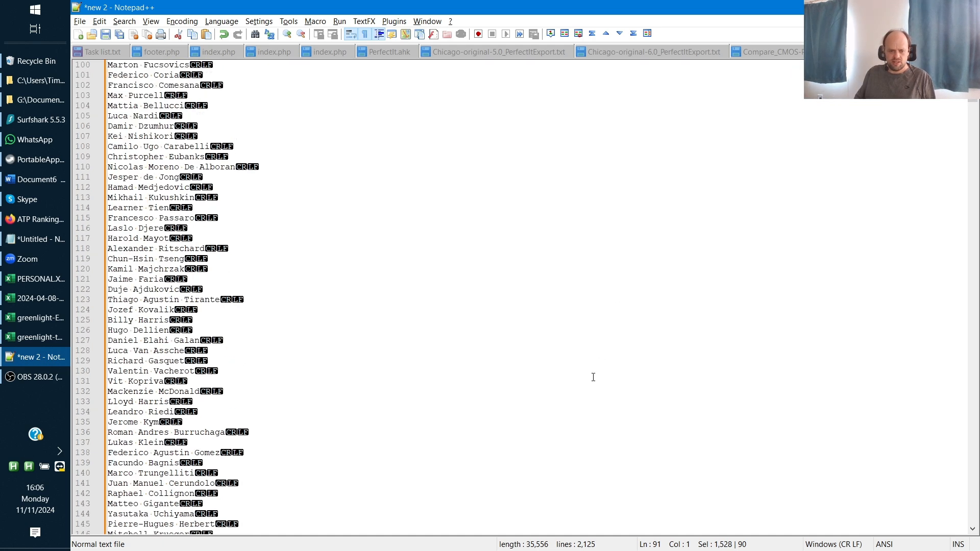
scroll(531, 493, "up", 1)
scroll(507, 444, "up", 10)
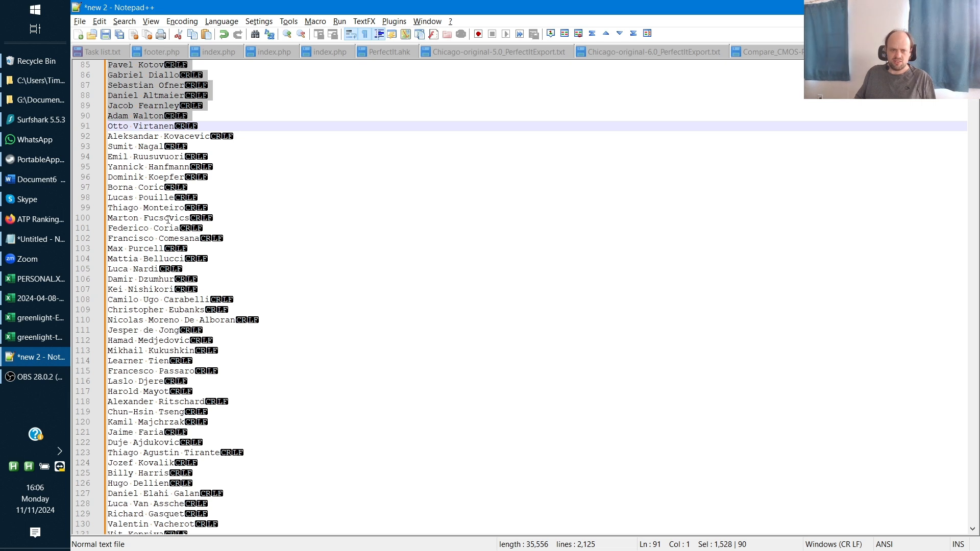
left_click(189, 218, "shift")
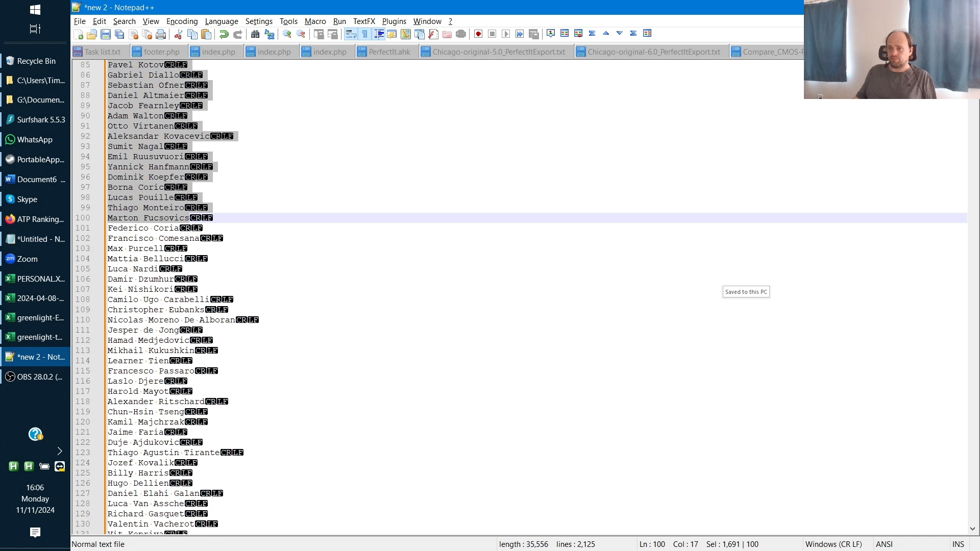
Step: Switch to the workbook 2024-04-08-template-ECA.xlsm in Excel, bring its window onto this screen and maximise it
key("alt+Tab")
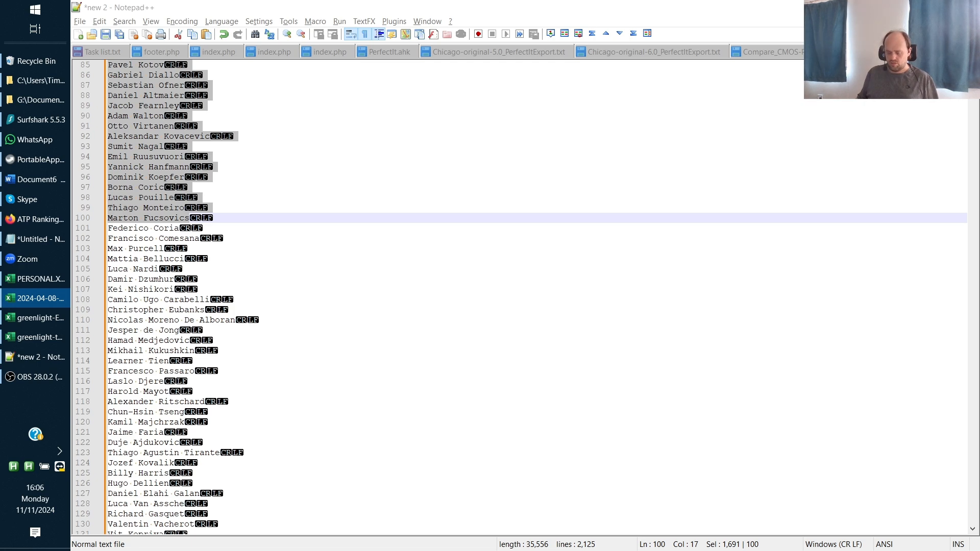
key("super+Left")
key("super+Left")
key("super+Up")
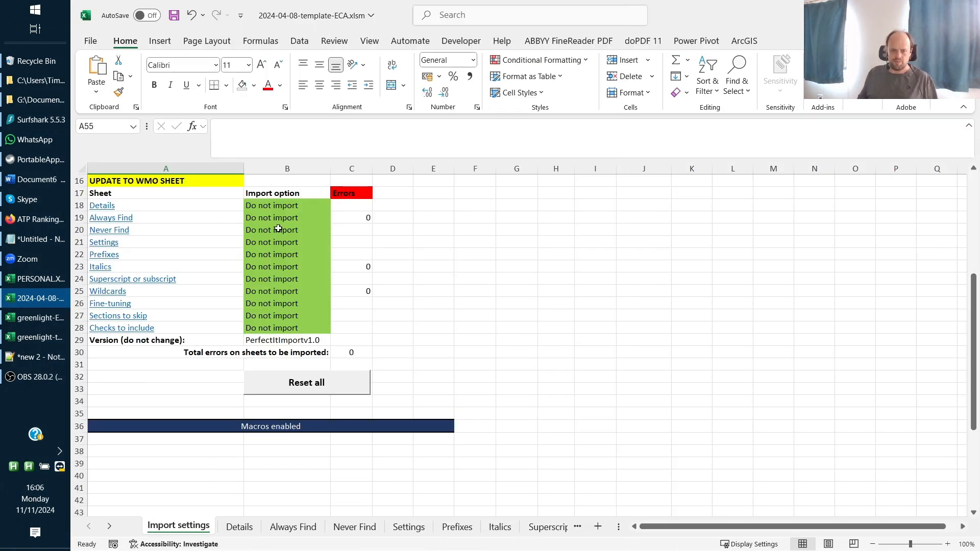
left_click(457, 232)
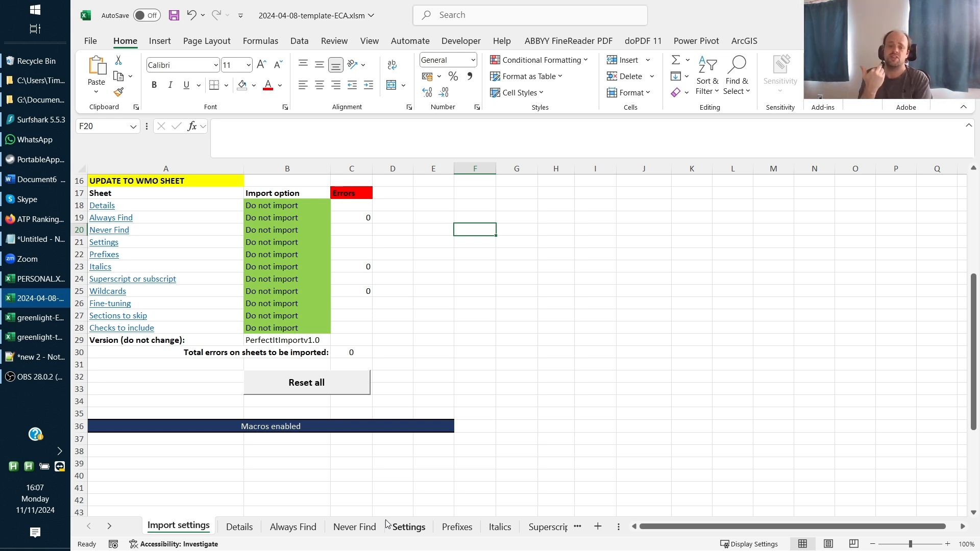
Step: On the Always Find sheet, set the Check of the first entry (B2) to Similar words
left_click(313, 531)
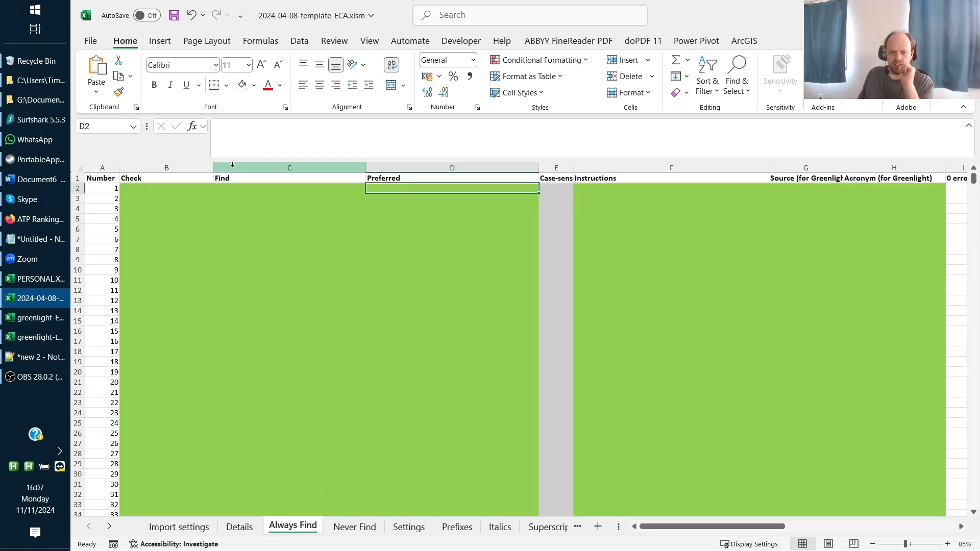
left_click(179, 187)
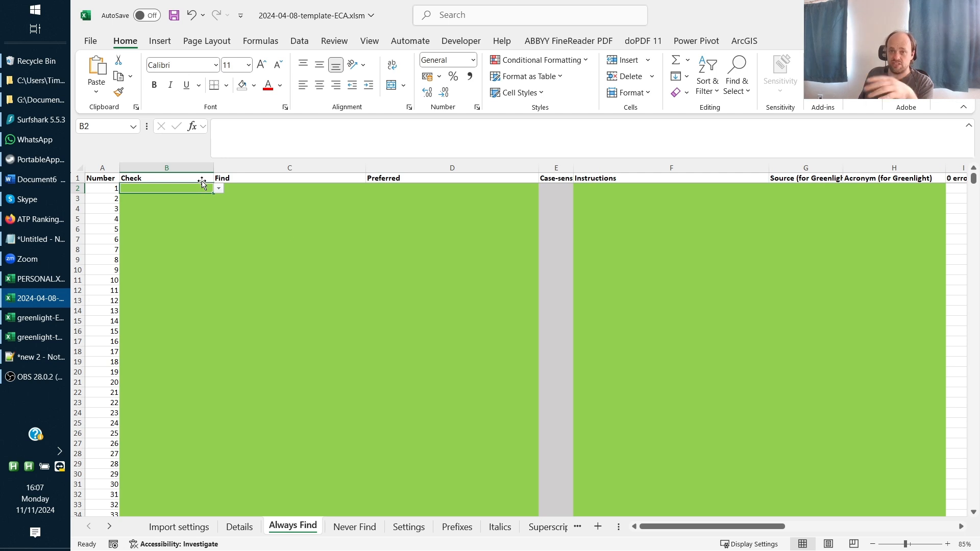
left_click(219, 189)
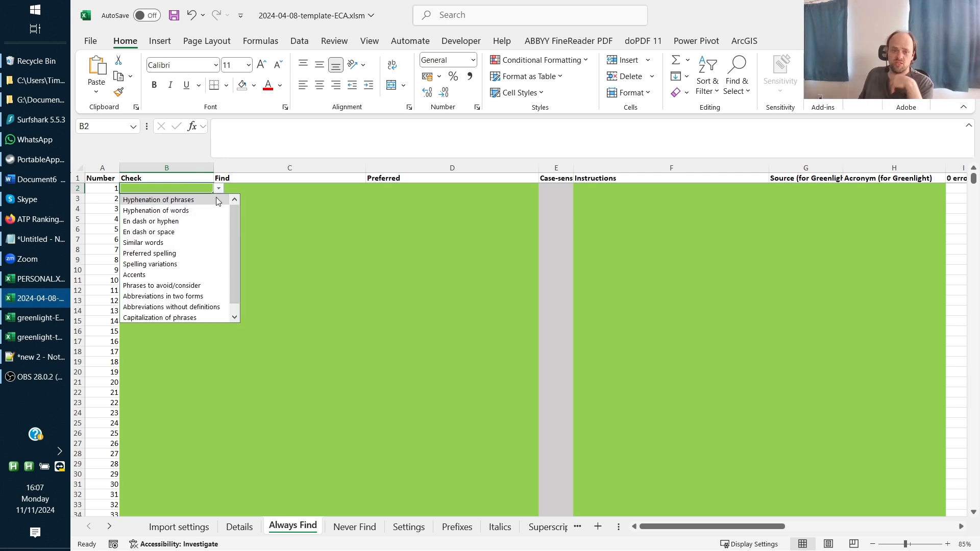
left_click(204, 243)
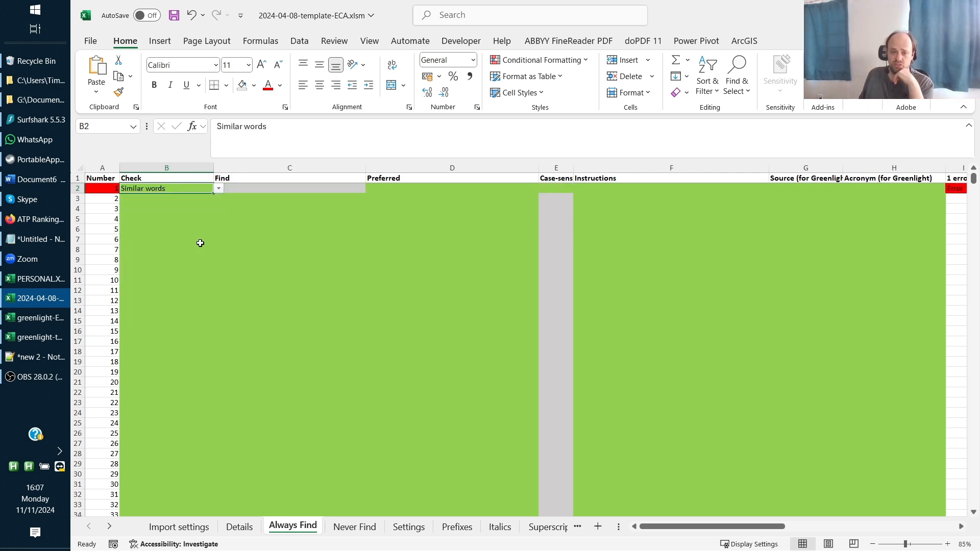
Step: Copy the 100 selected names from Notepad++ and paste them into the Preferred column of the Always Find sheet, starting at D2
left_click(411, 188)
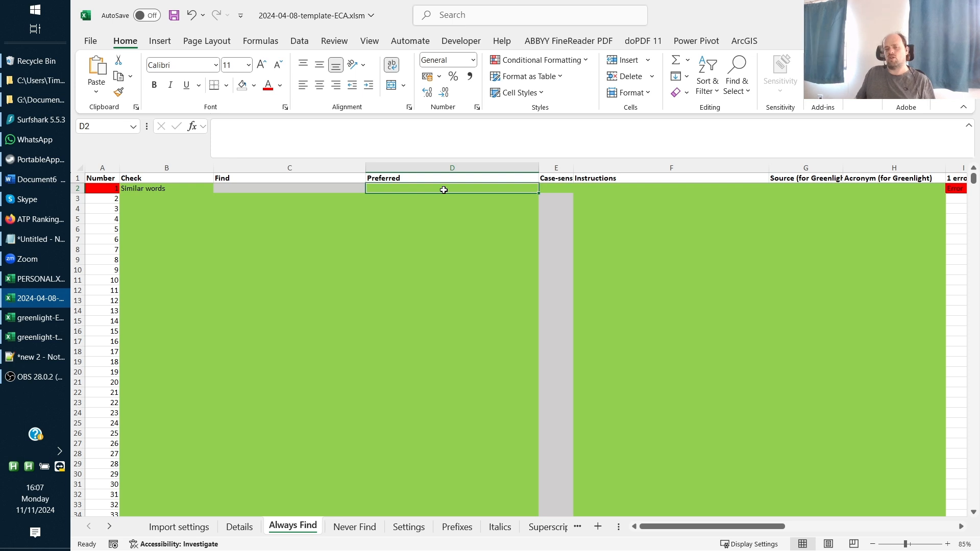
key("alt+Tab")
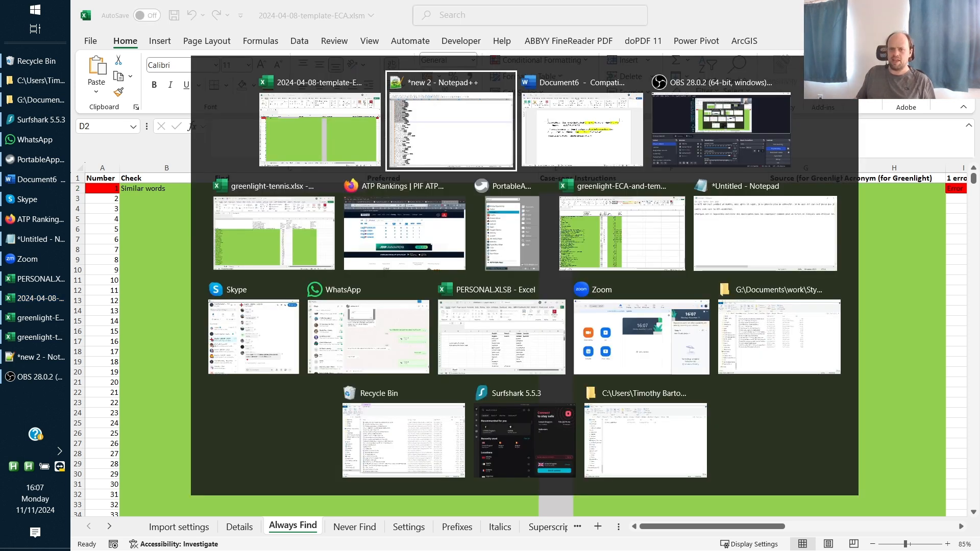
key("alt+Tab")
key("alt+shift+Tab")
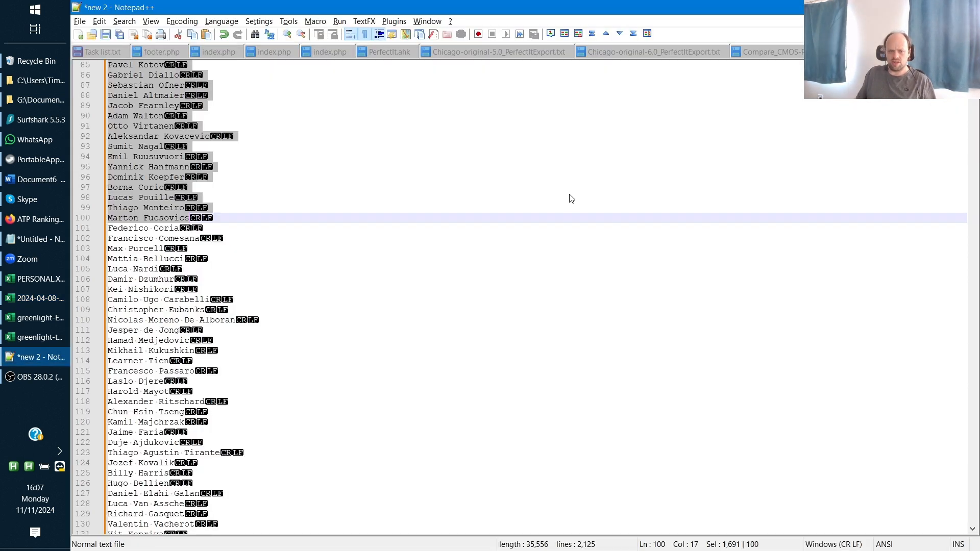
right_click(133, 185)
left_click(162, 233)
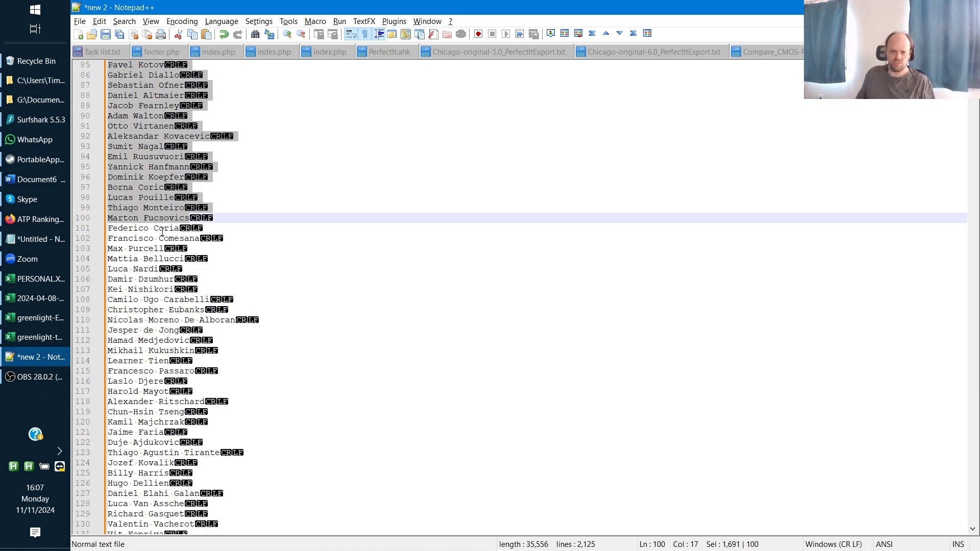
key("alt+Tab")
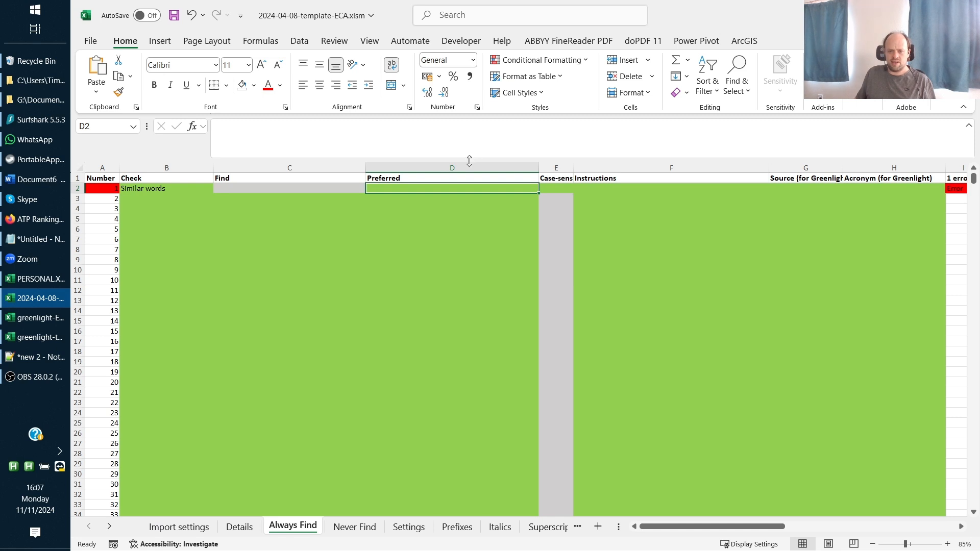
right_click(444, 187)
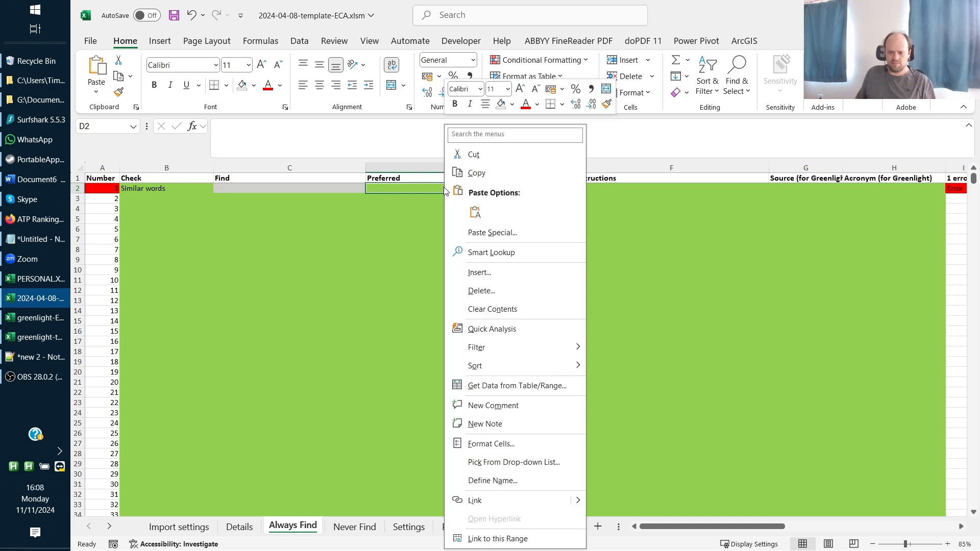
left_click(476, 214)
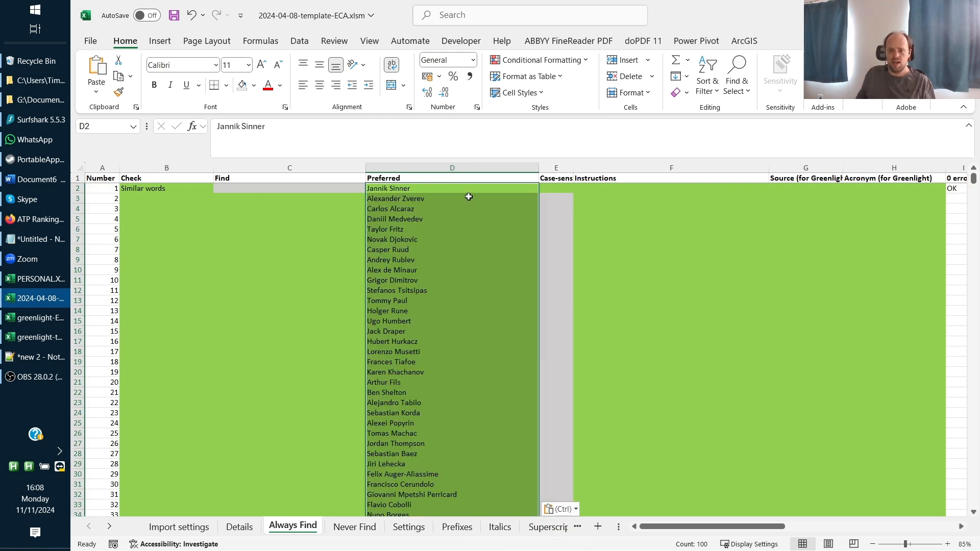
Step: Set the case-sensitive option to Yes for the Jannik Sinner entry in row 2
left_click(556, 187)
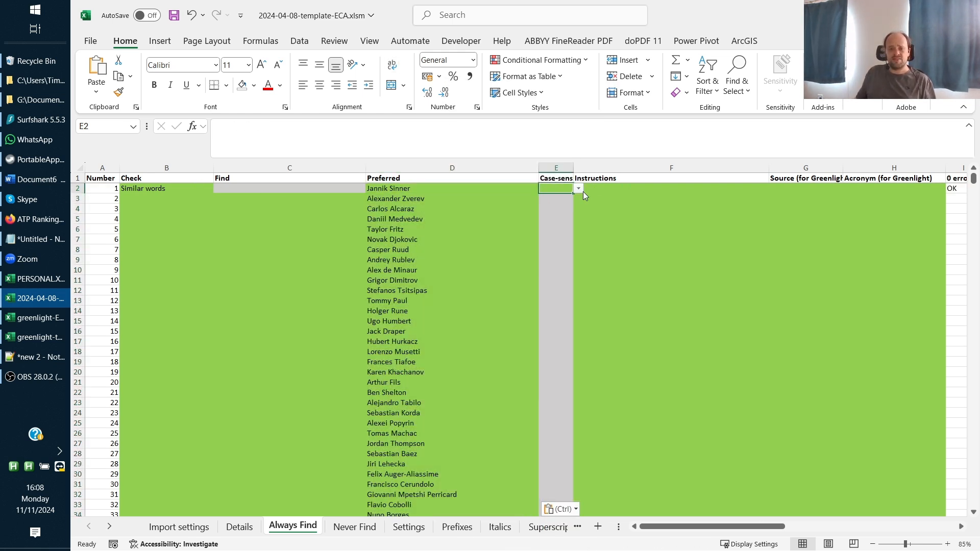
left_click(578, 189)
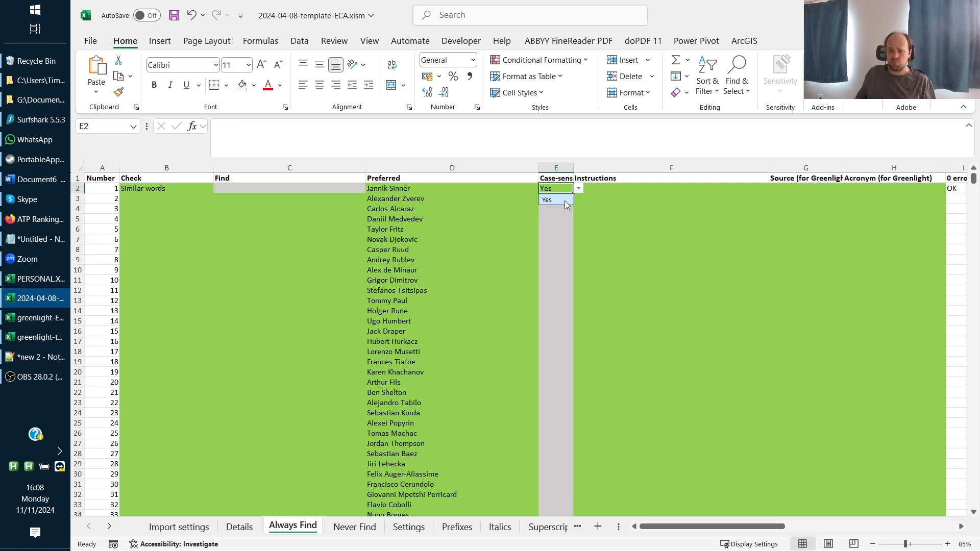
left_click(565, 201)
left_click(393, 189)
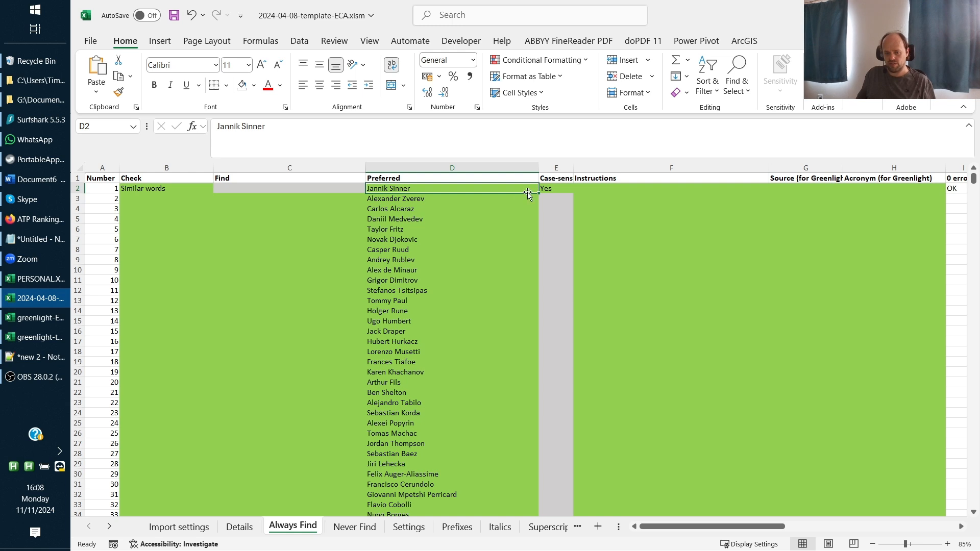
Step: Enter "Official ATP spelling" as the instructions for the first entry in F2
left_click(607, 189)
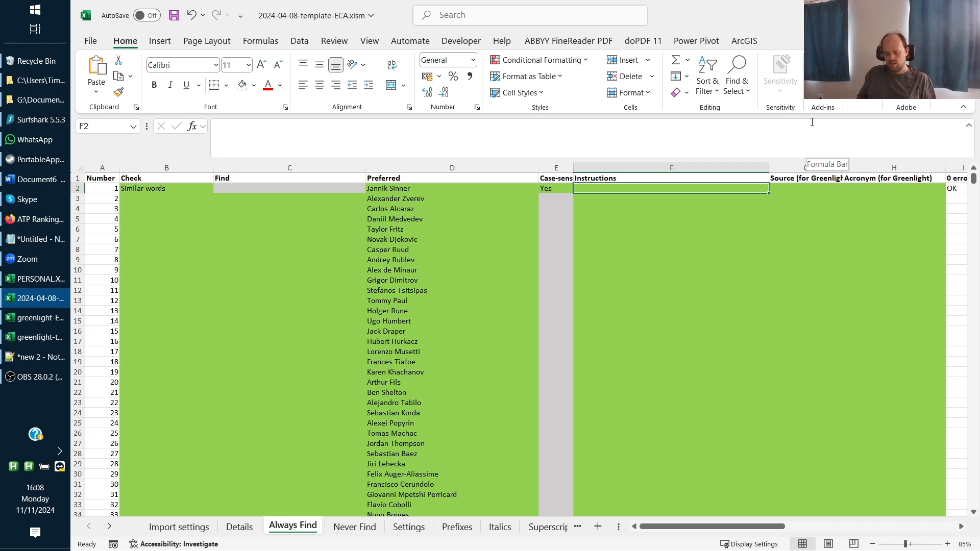
type("Offi")
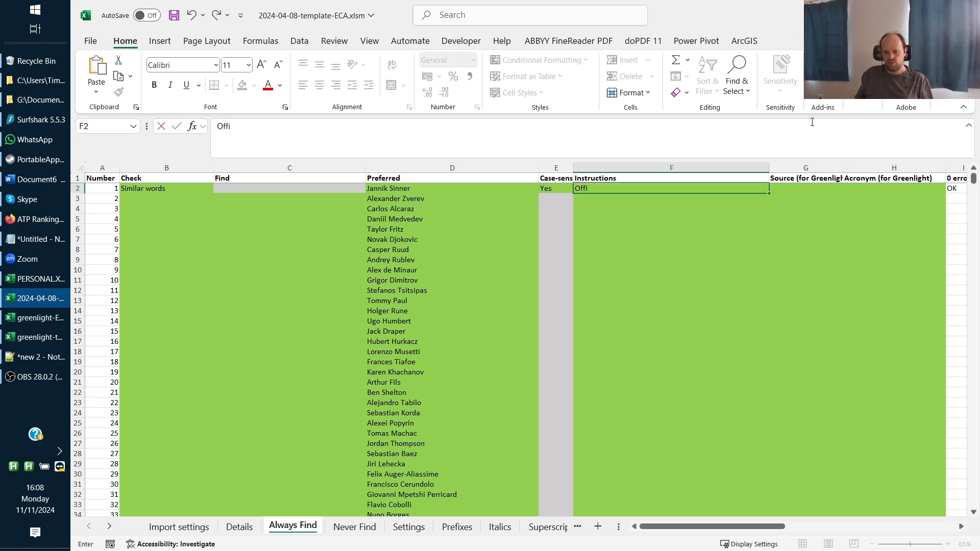
type("cial ATP spelling")
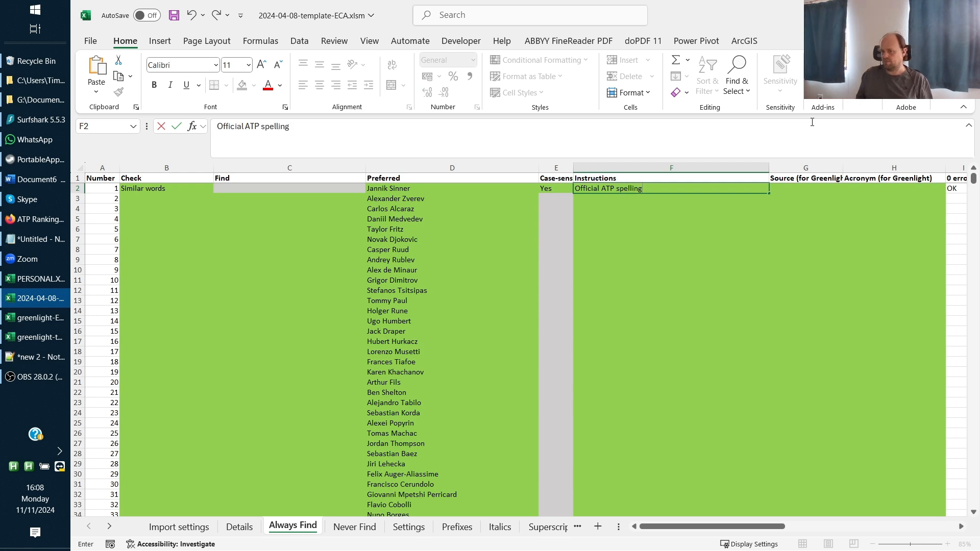
key("Return")
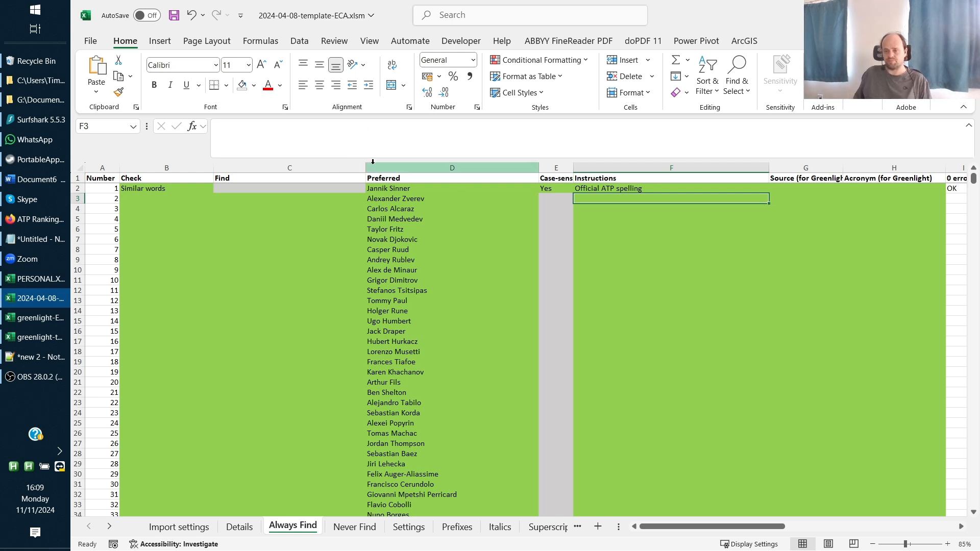
Step: Copy the Similar words value from B2 down the Check column for all 100 player entries, through B101
left_click(155, 188)
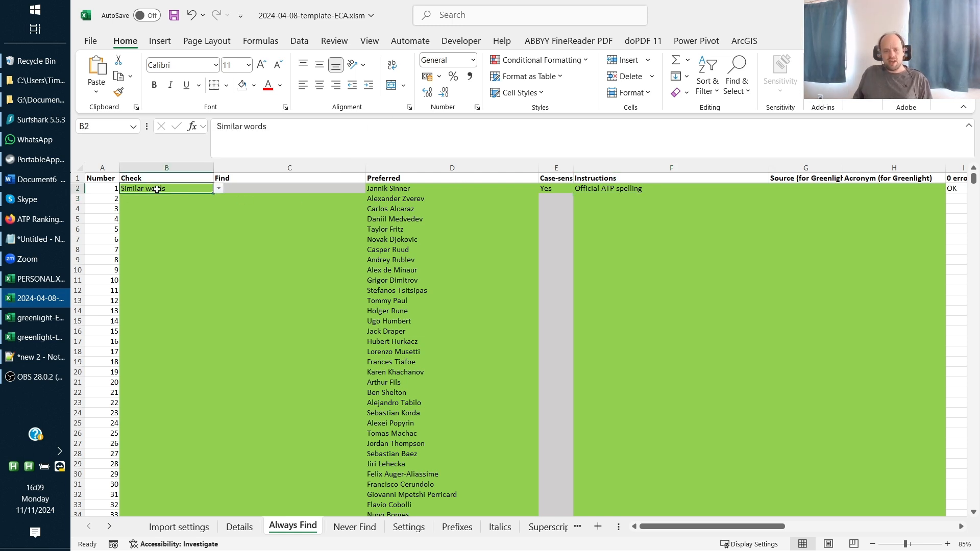
key("ctrl+c")
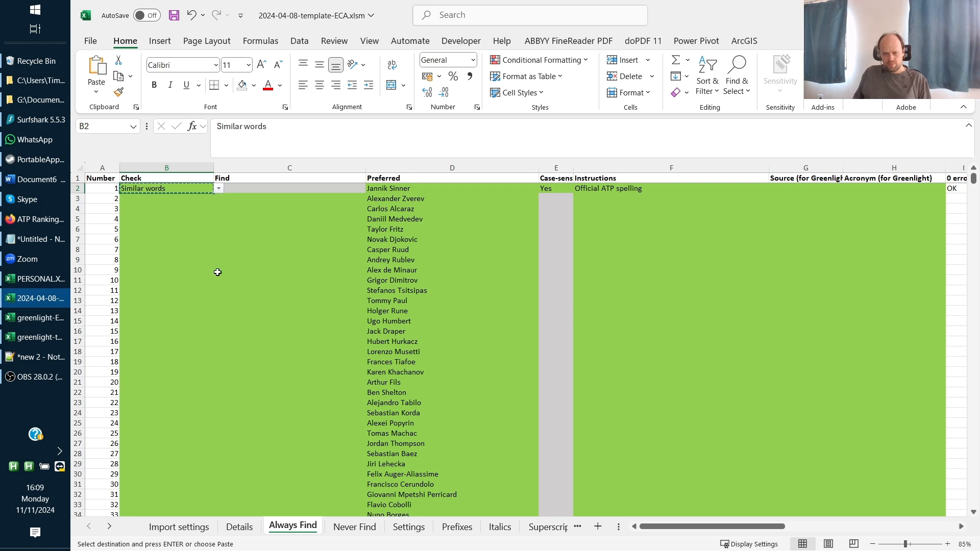
scroll(210, 325, "down", 2)
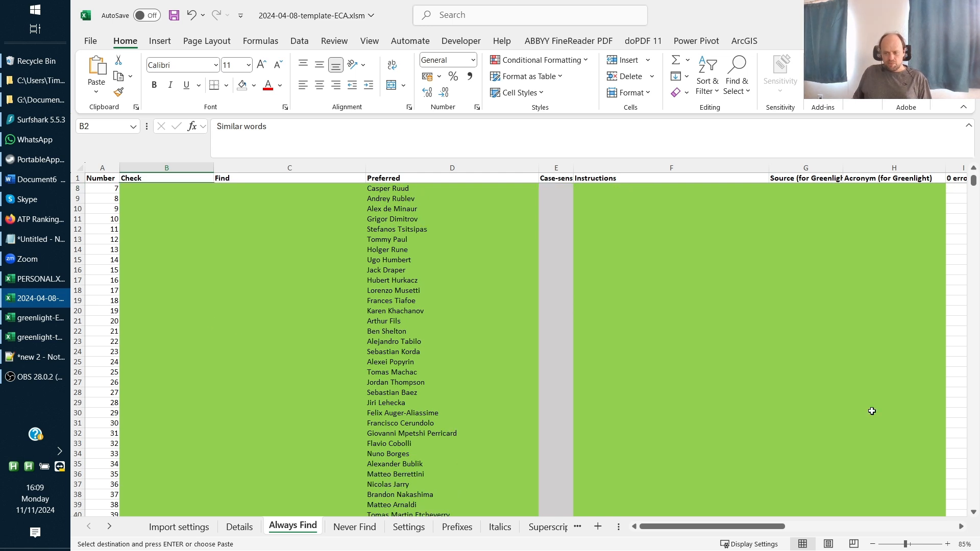
left_click(974, 498)
left_click(975, 499)
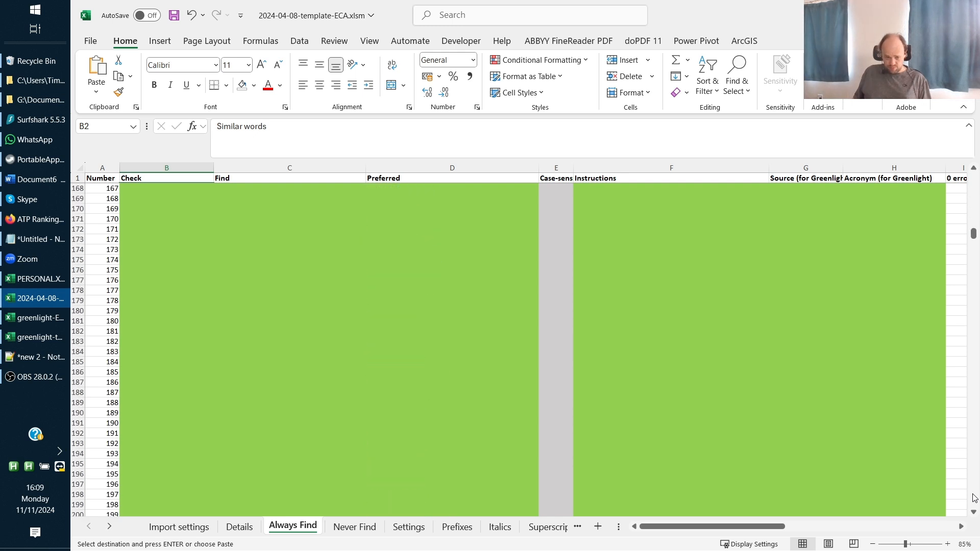
left_click(972, 213)
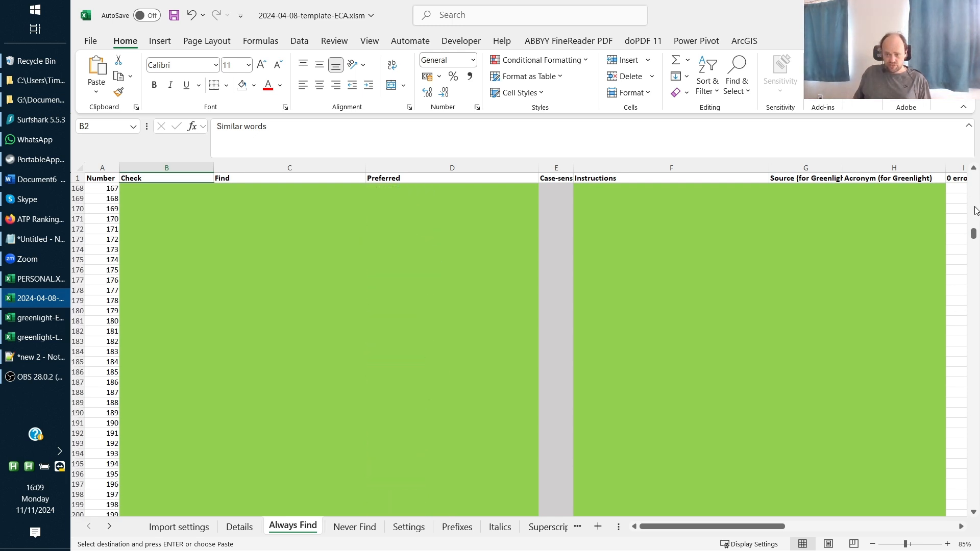
left_click(977, 210)
left_click(976, 210)
left_click(973, 190)
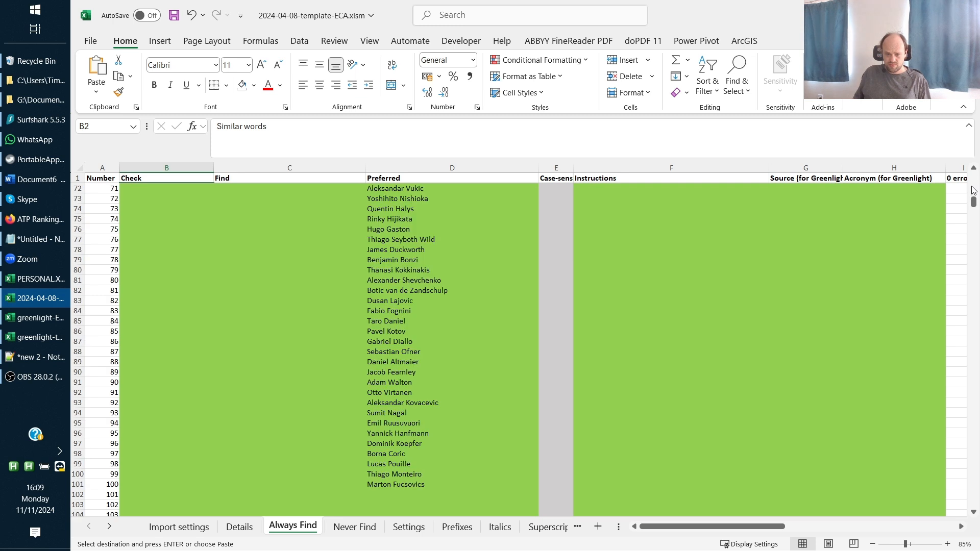
left_click(196, 485, "shift")
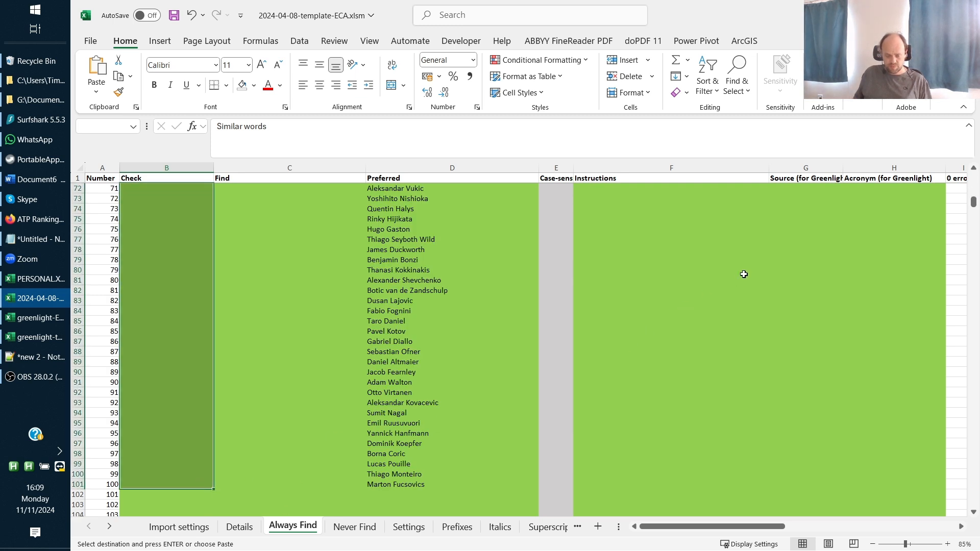
key("ctrl+v")
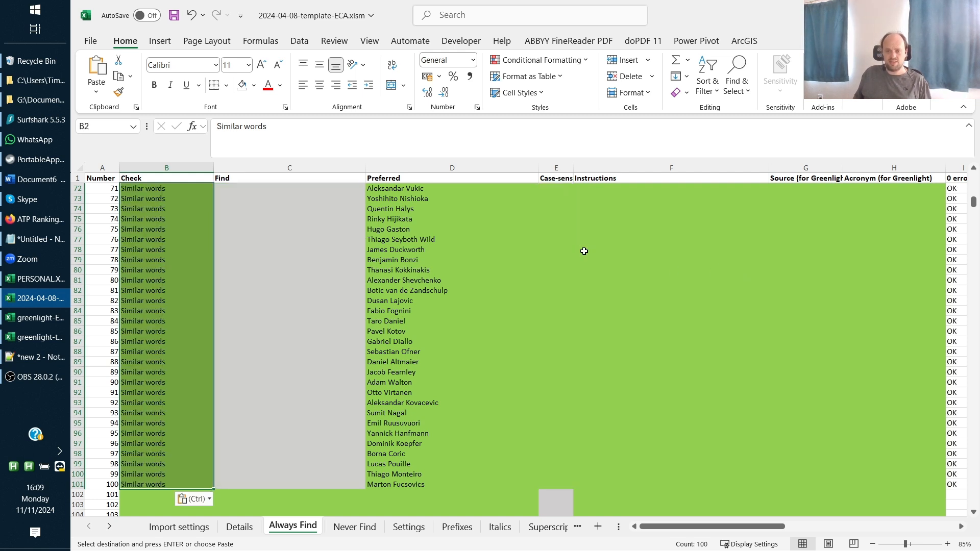
scroll(604, 284, "down", 1)
scroll(603, 284, "up", 1)
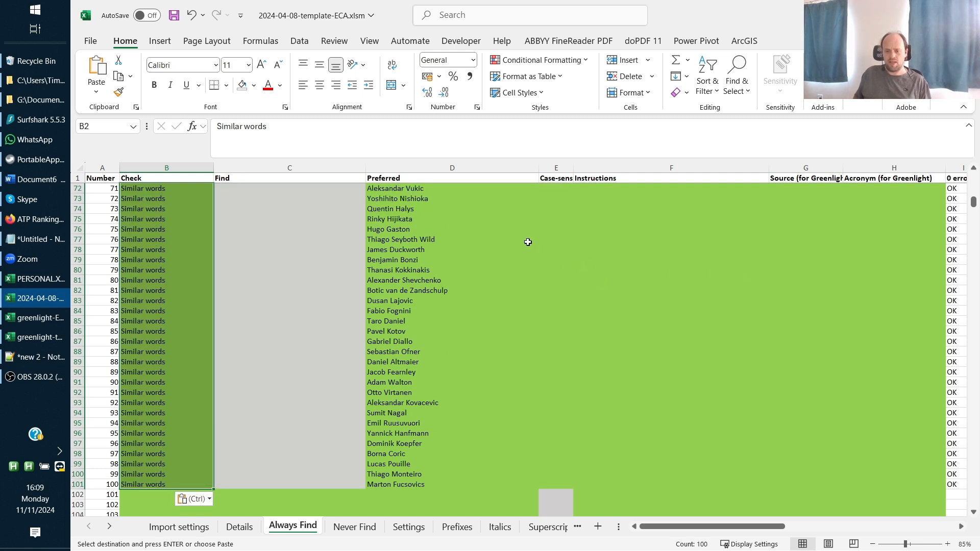
Step: Copy the case-sensitive and instructions values from E2:F2 down to every player entry through row 101
left_click(567, 239)
key("ctrl+Up")
key("ctrl+Up")
key("Down")
key("shift+Right")
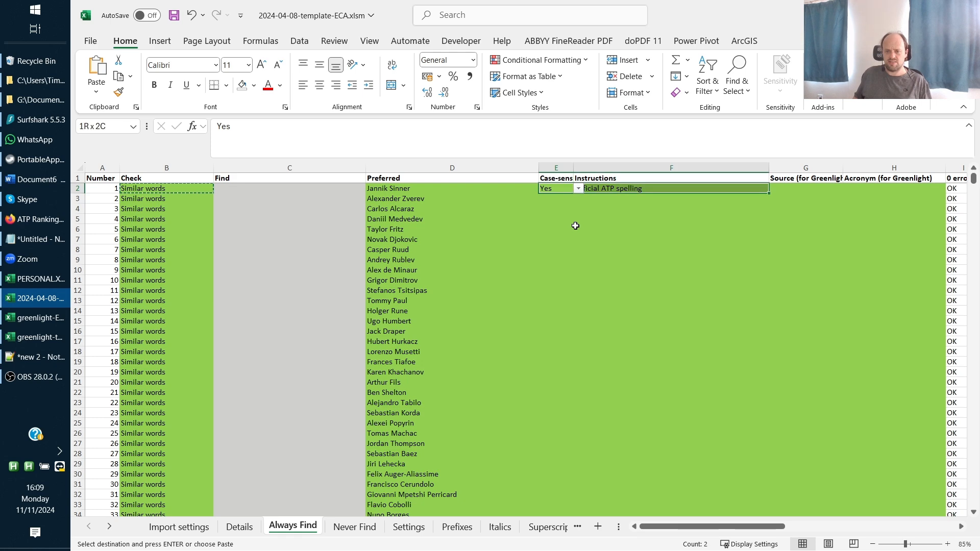
key("ctrl+c")
key("shift+Page_Down")
key("shift+Page_Down")
key("shift+Page_Down")
key("shift+Page_Down")
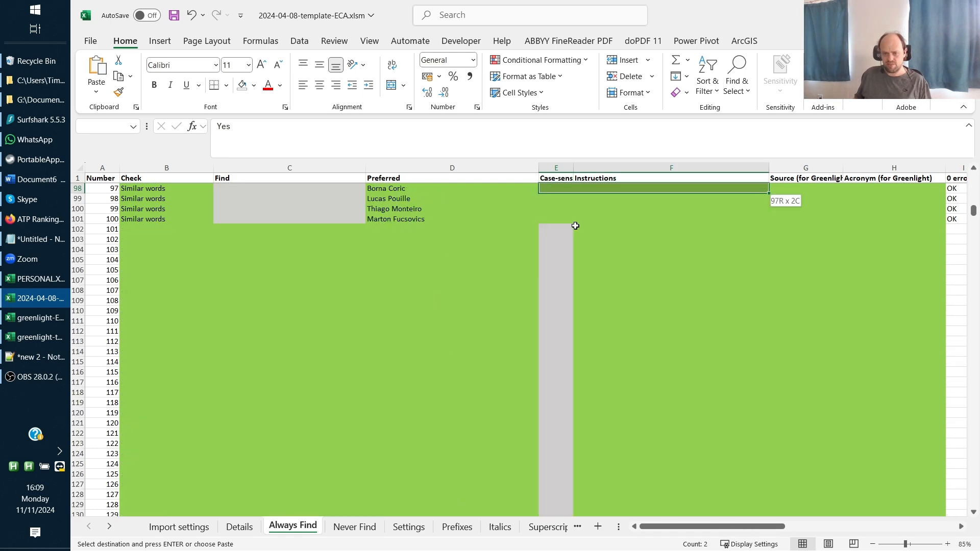
key("shift+Page_Up")
key("shift+Down")
key("shift+Down")
key("shift+Down")
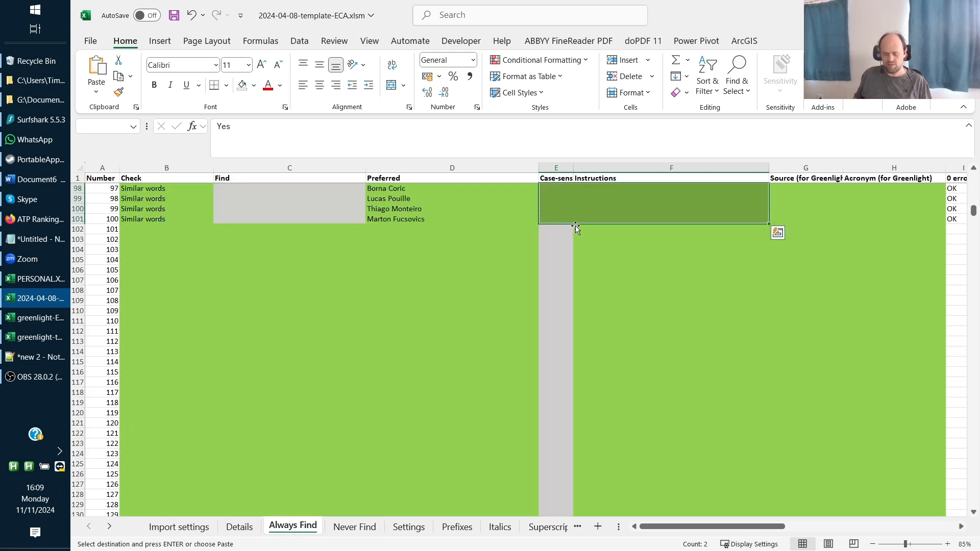
key("ctrl+v")
key("ctrl+Home")
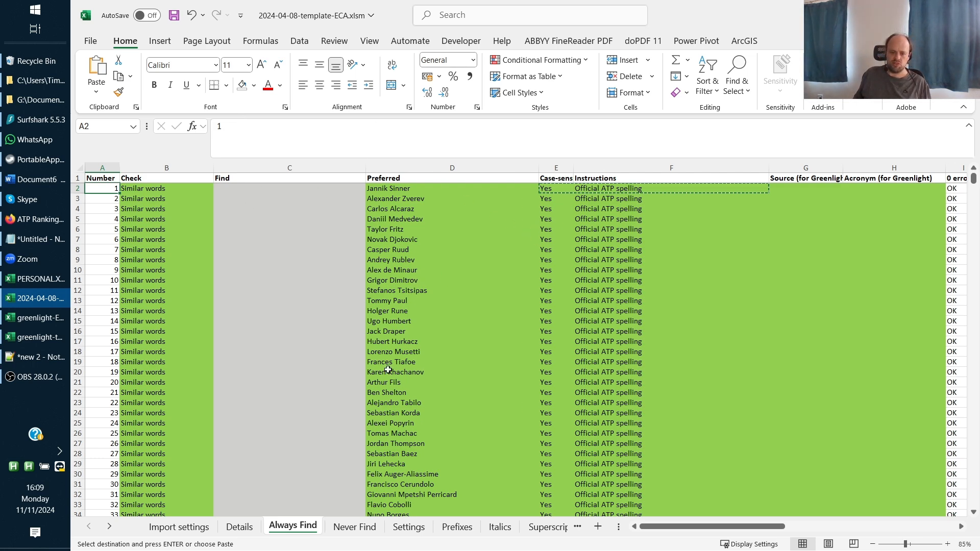
Step: On the Details sheet, enter "Tennis" as the style name in B1
left_click(239, 527)
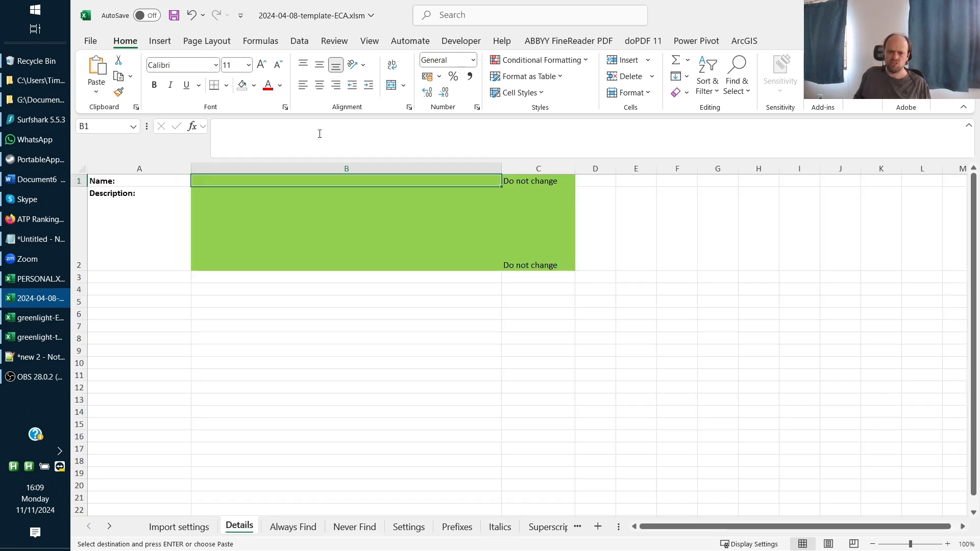
type("Ten")
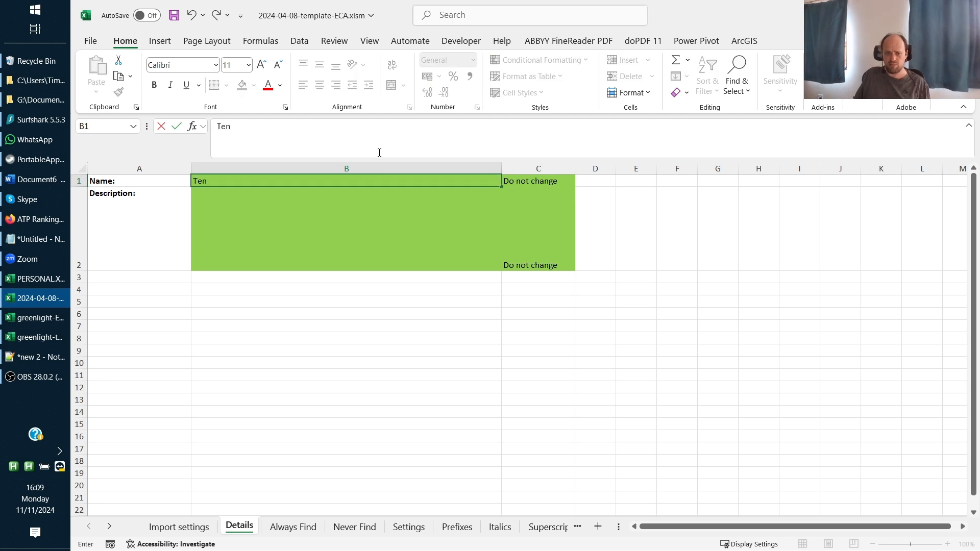
type("nis")
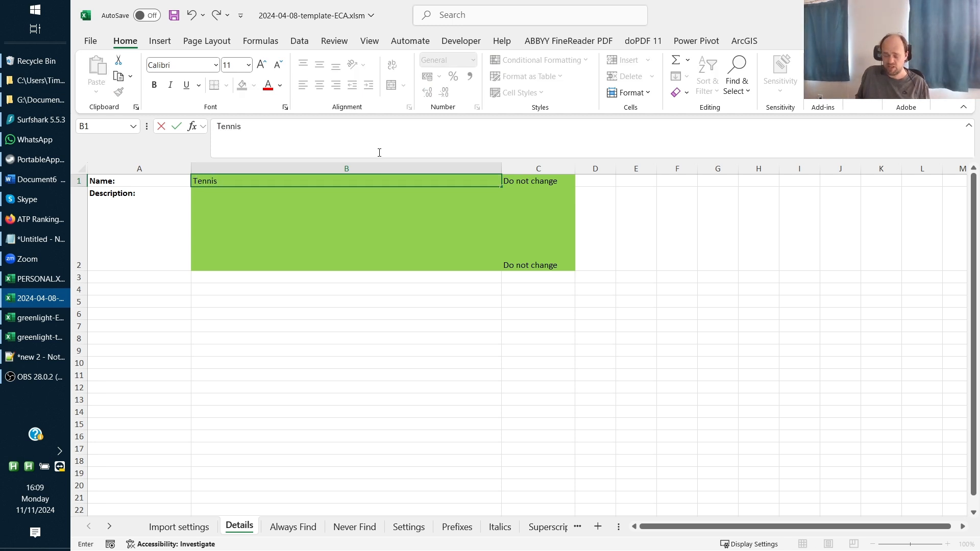
key("Return")
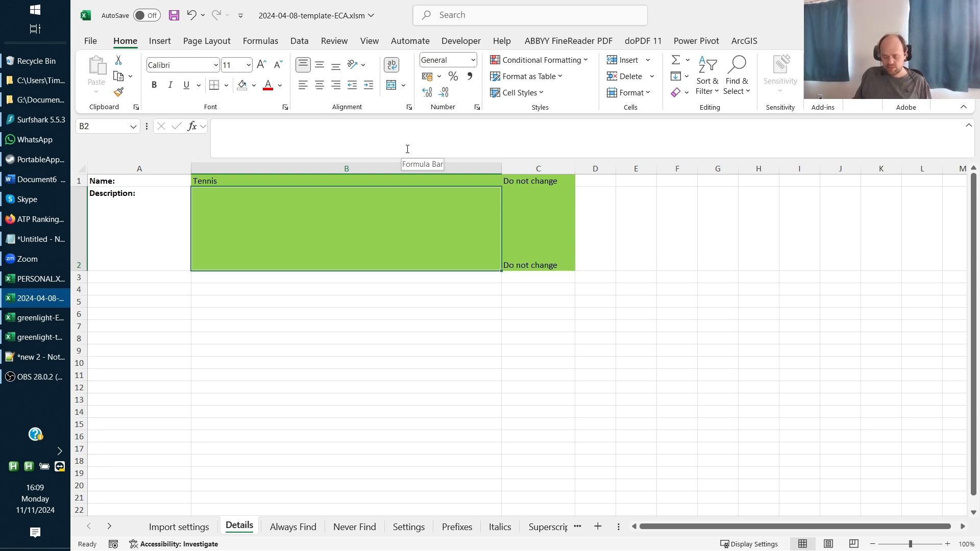
Step: Enter the description "Style guide for tennis texts, with player names from the ATP website" in B2
type("Style guide for t")
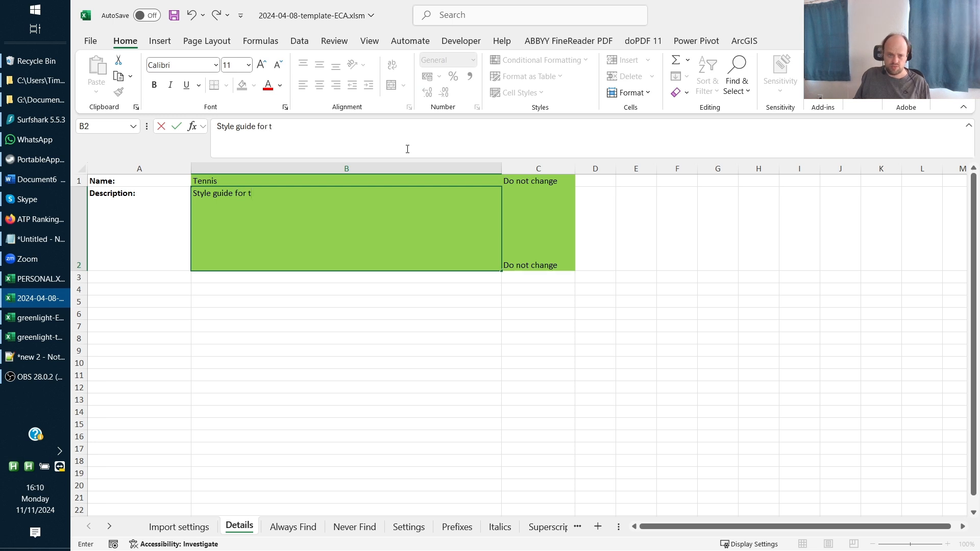
type("ennis texts,")
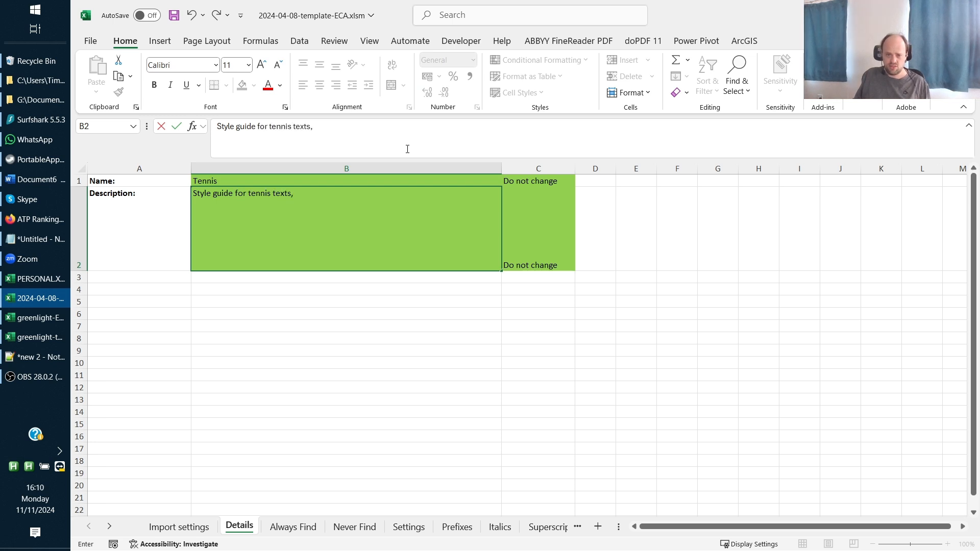
type(" with player nam")
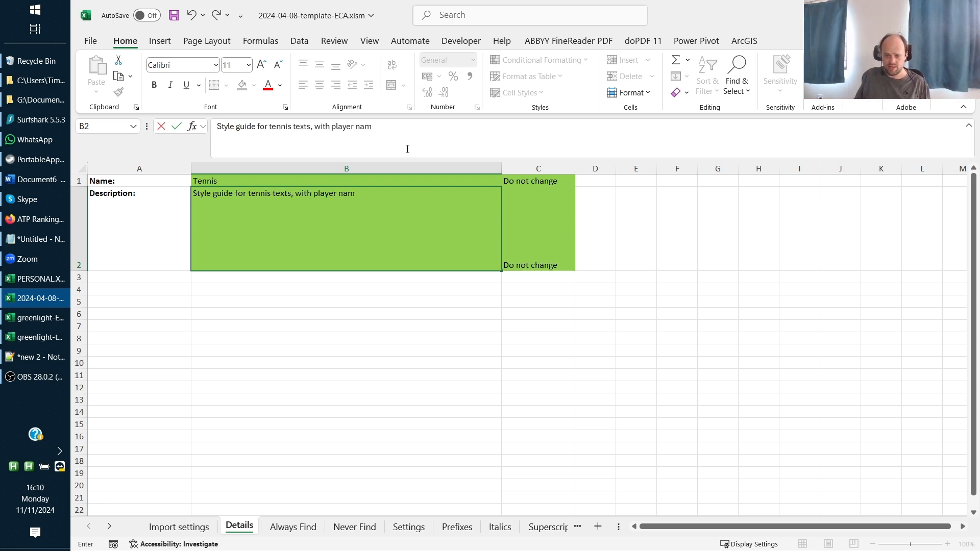
type("es")
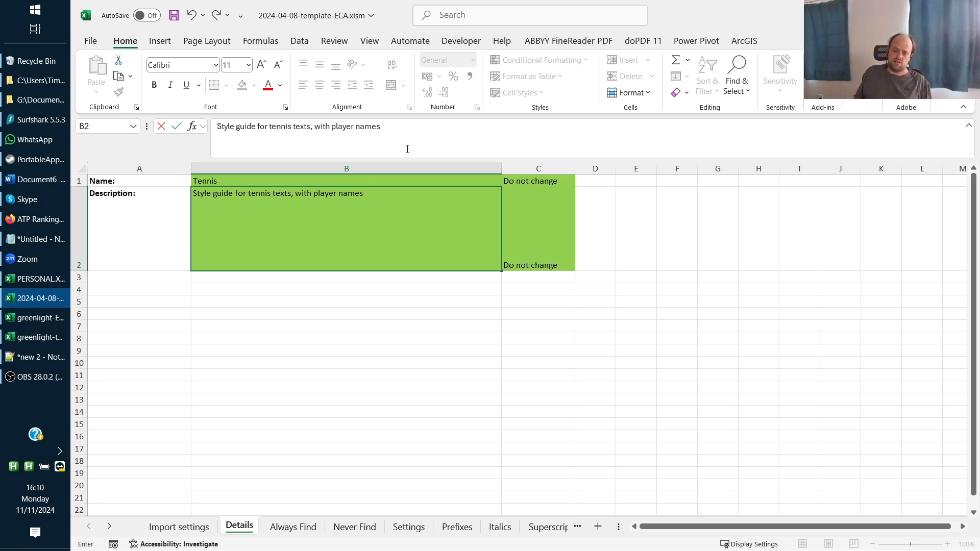
type(" from the")
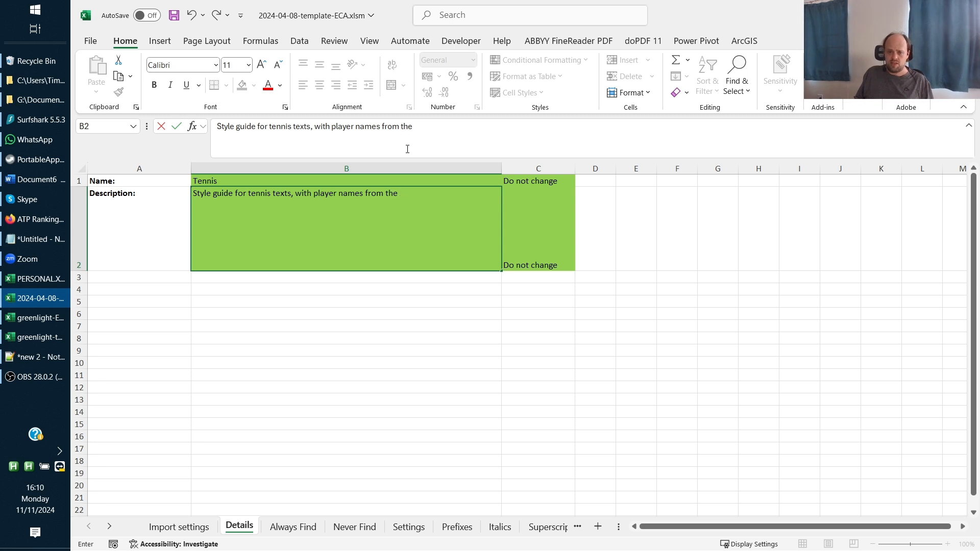
type(" ATP websit")
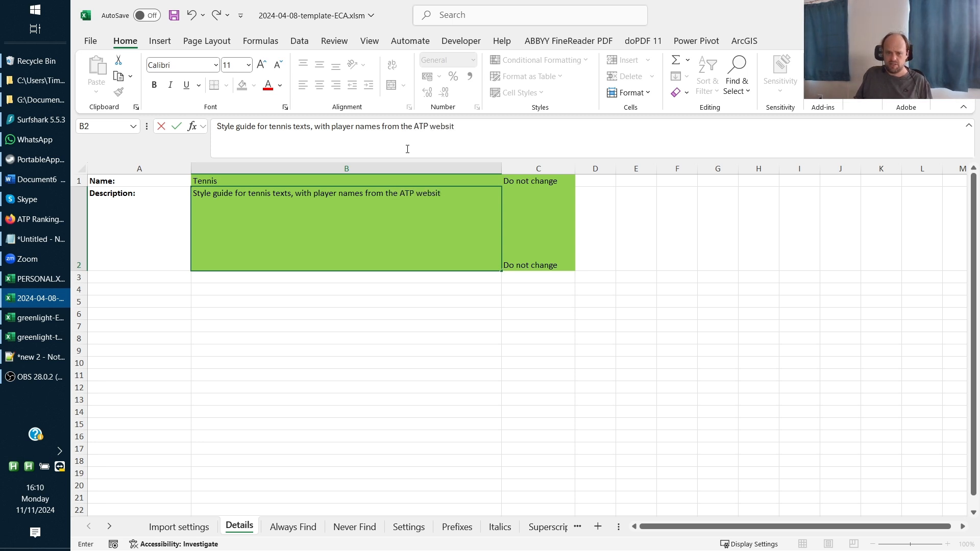
type("e")
key("Tab")
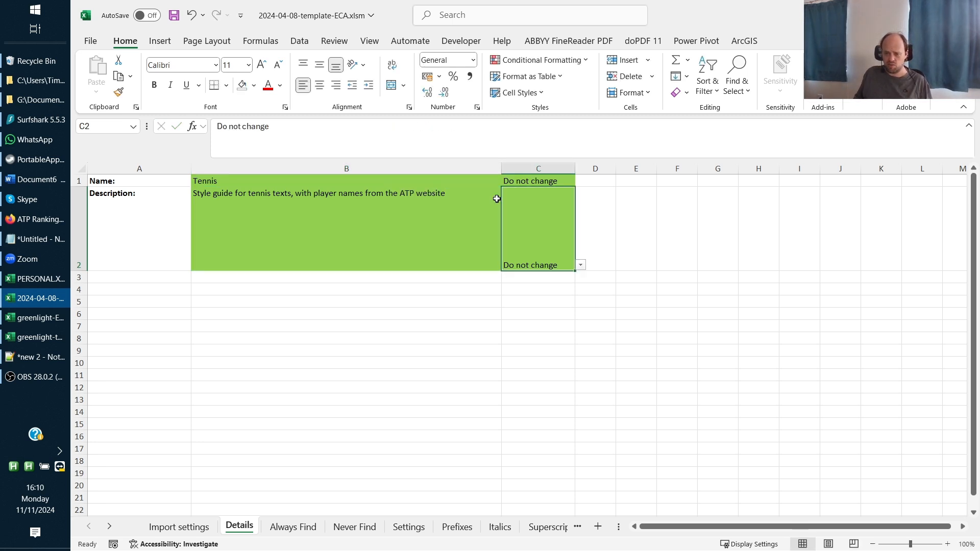
Step: Set the import action to Replace for both the description and the name on the Details sheet
left_click(581, 265)
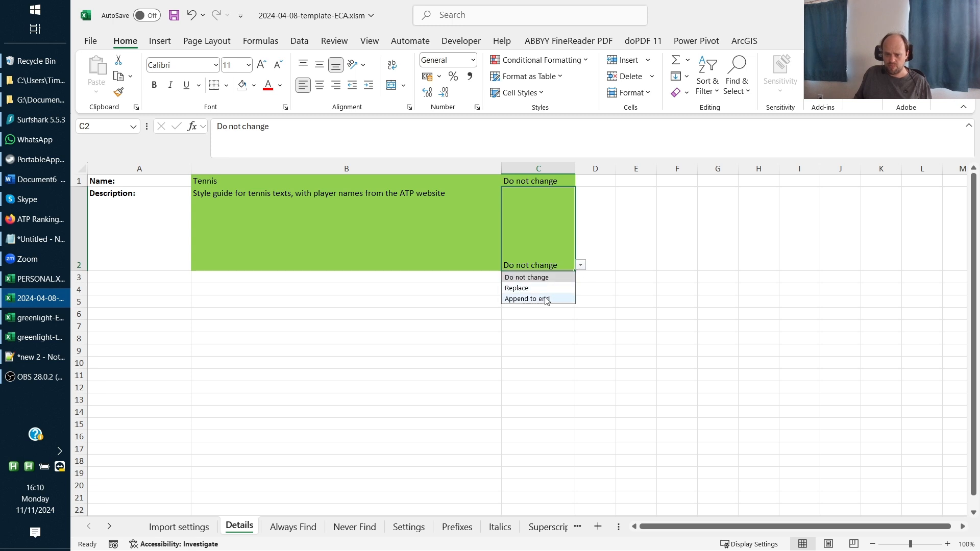
left_click(549, 290)
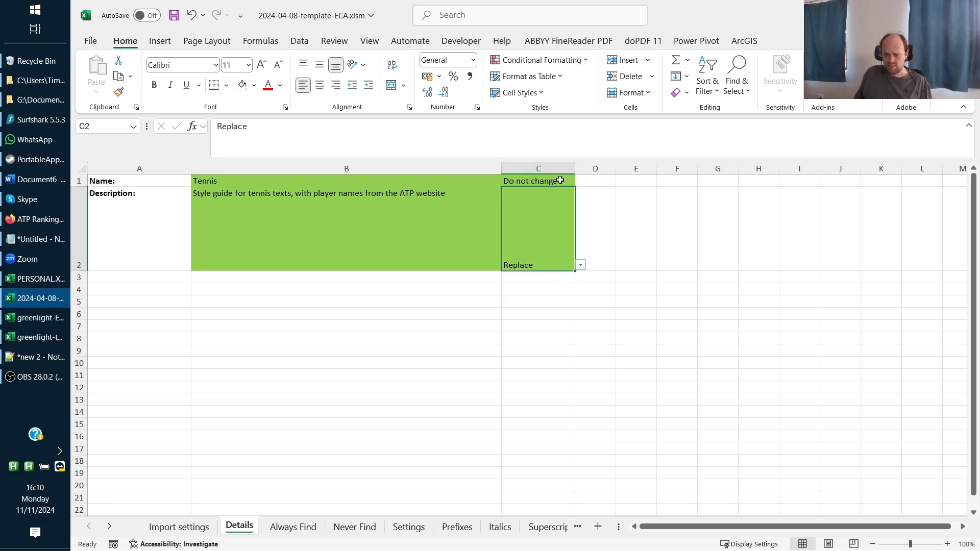
left_click(561, 181)
left_click(581, 181)
left_click(550, 204)
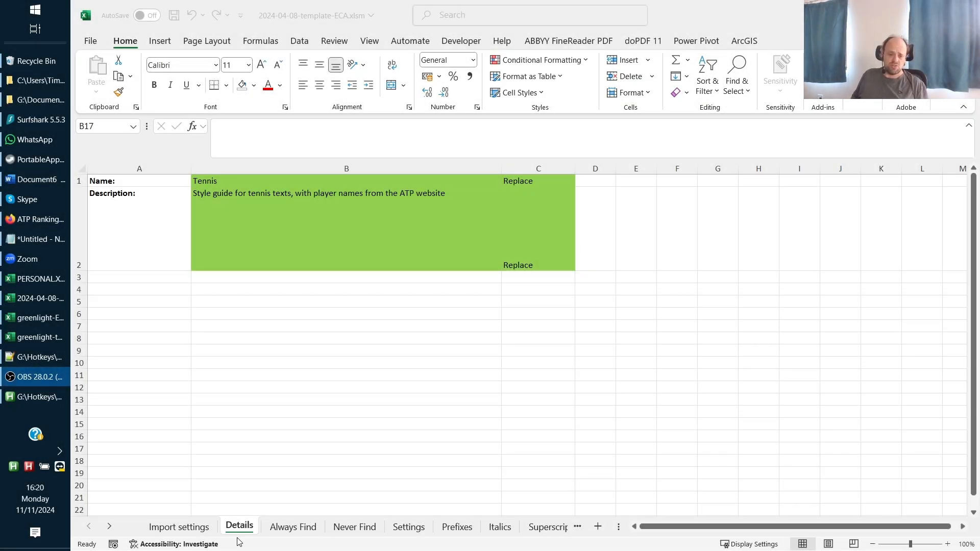
Step: On the Import settings sheet, set the import option of the Details sheet to Import
left_click(195, 531)
left_click(195, 531)
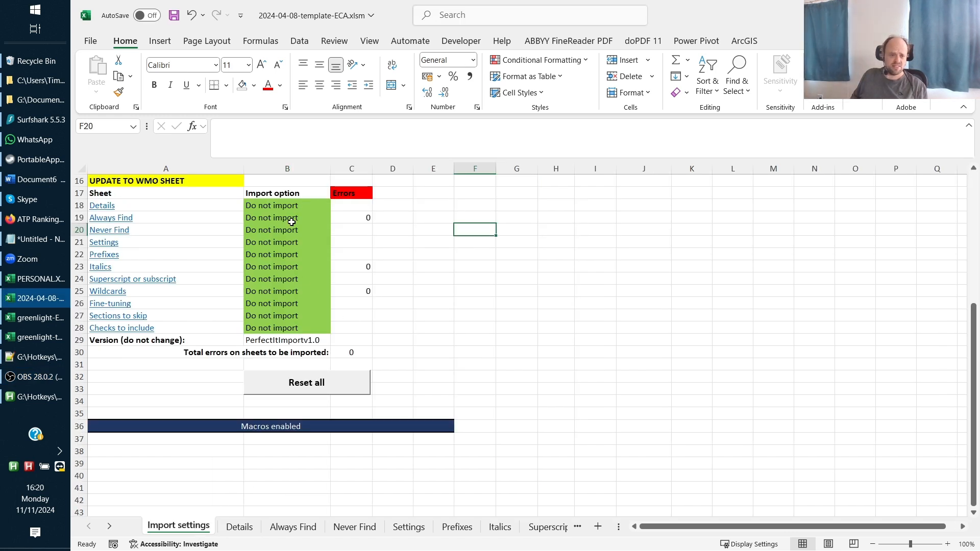
left_click(295, 204)
left_click(337, 206)
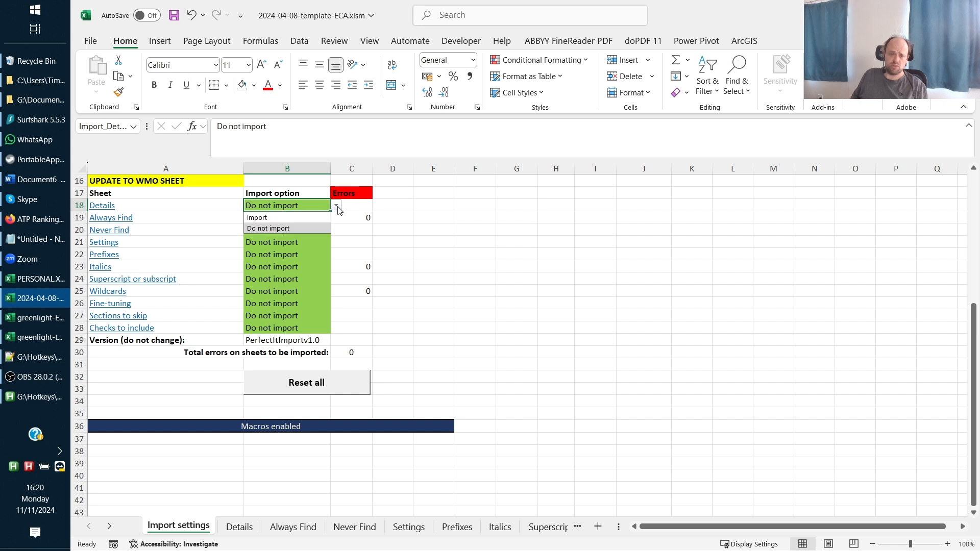
left_click(316, 218)
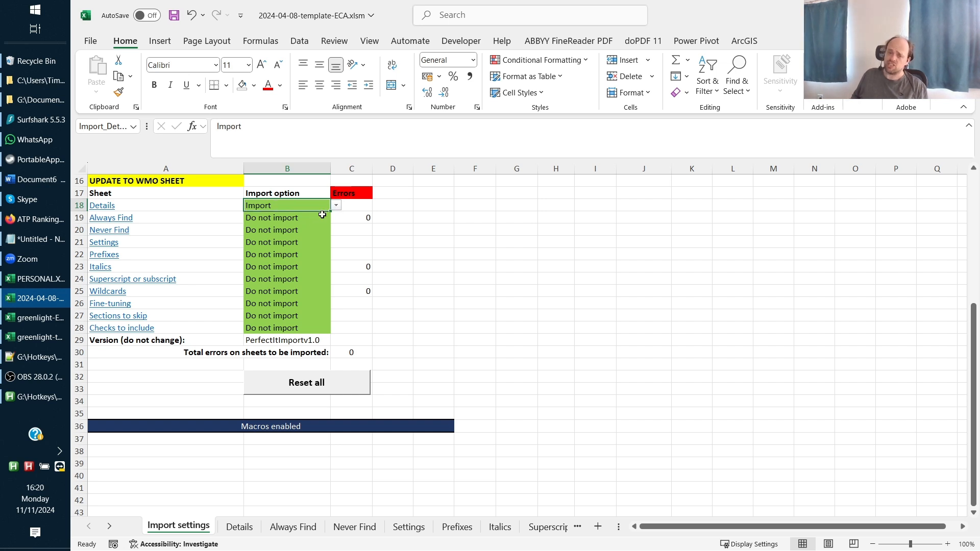
Step: Set the Always Find sheet's import option to Import and check its error count in C19
left_click(314, 220)
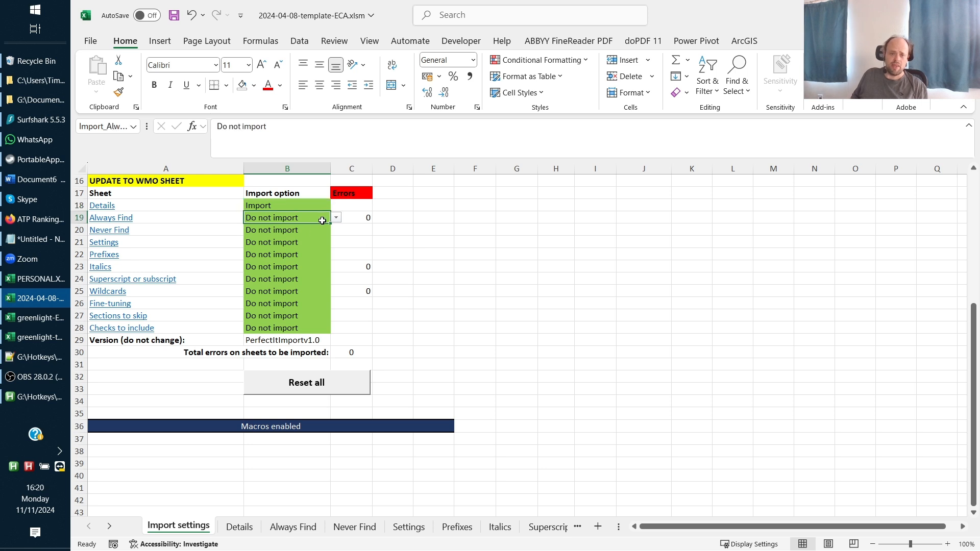
key("alt+Down")
left_click(312, 231)
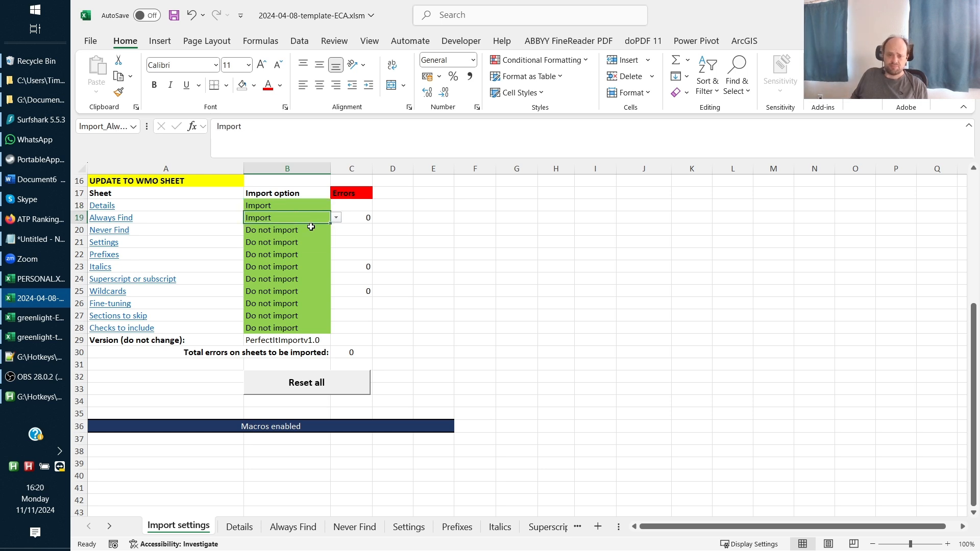
left_click(366, 217)
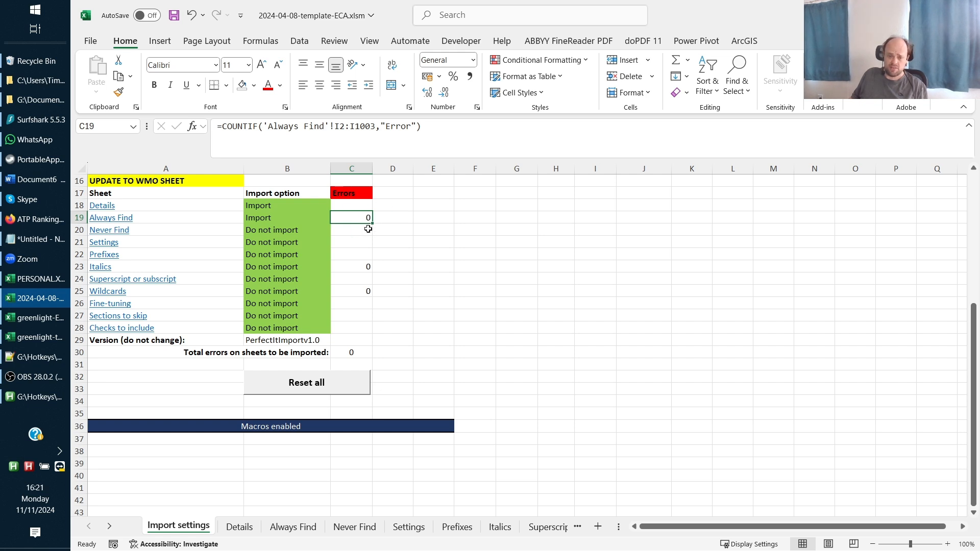
left_click(290, 219)
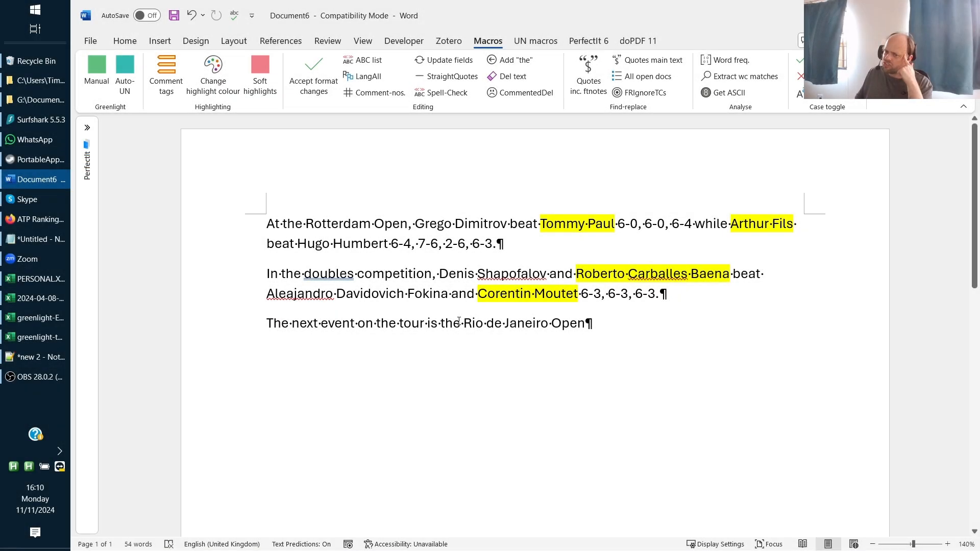
Step: In the Word document, select the tournament names Rotterdam Open and Rio de Janeiro Open in turn to examine them
mouse_move(465, 324)
left_mouse_down()
mouse_move(575, 330)
mouse_move(477, 328)
left_mouse_up()
left_click_drag(306, 223, 406, 221)
left_click_drag(465, 330, 567, 319)
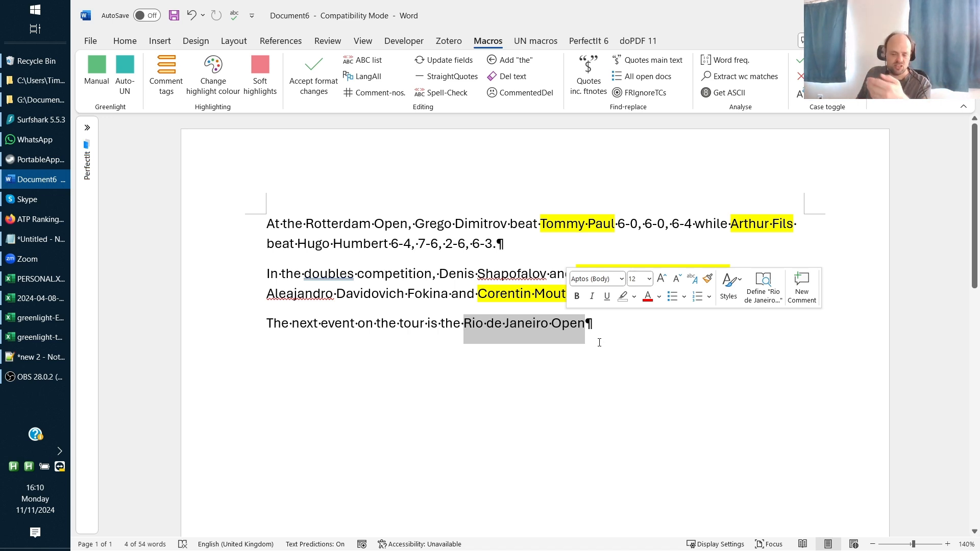
Step: Launch PerfectIt on the document and create a new style sheet named Tennis based on Check Consistency
left_click(525, 322)
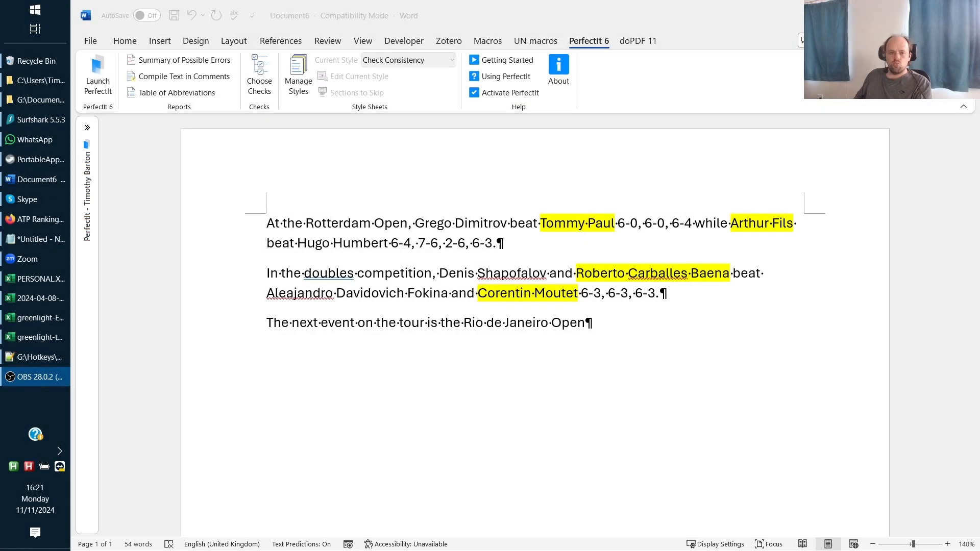
left_click(98, 75)
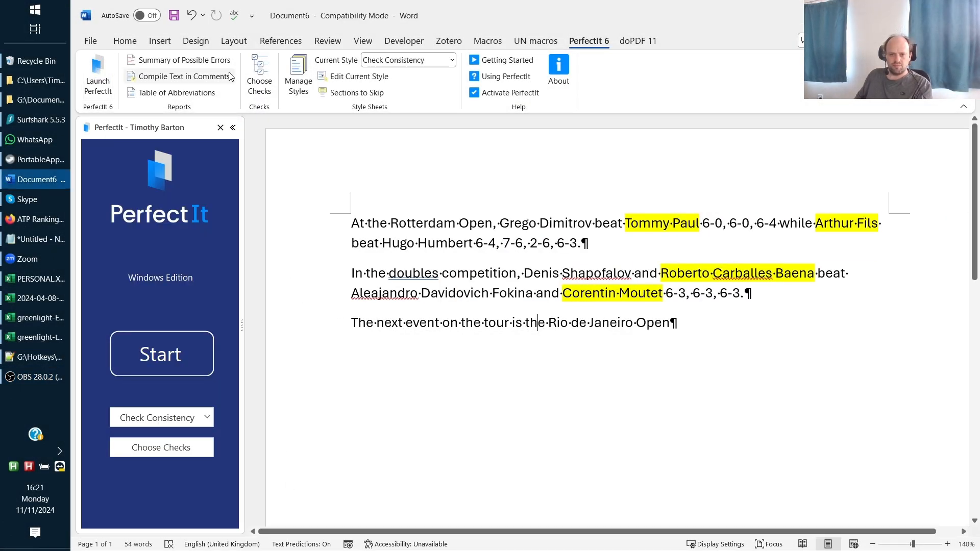
left_click(299, 74)
left_click(631, 261)
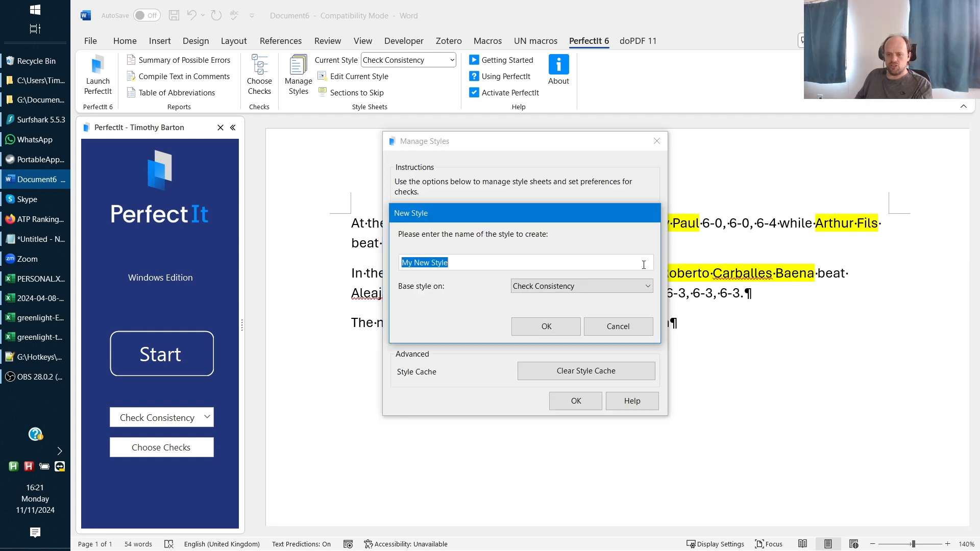
type("Tennis")
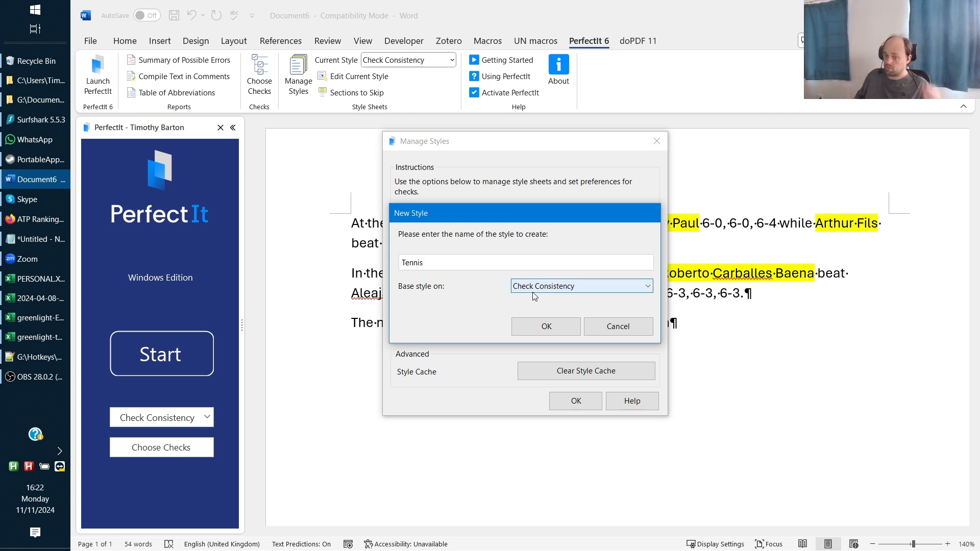
left_click(558, 328)
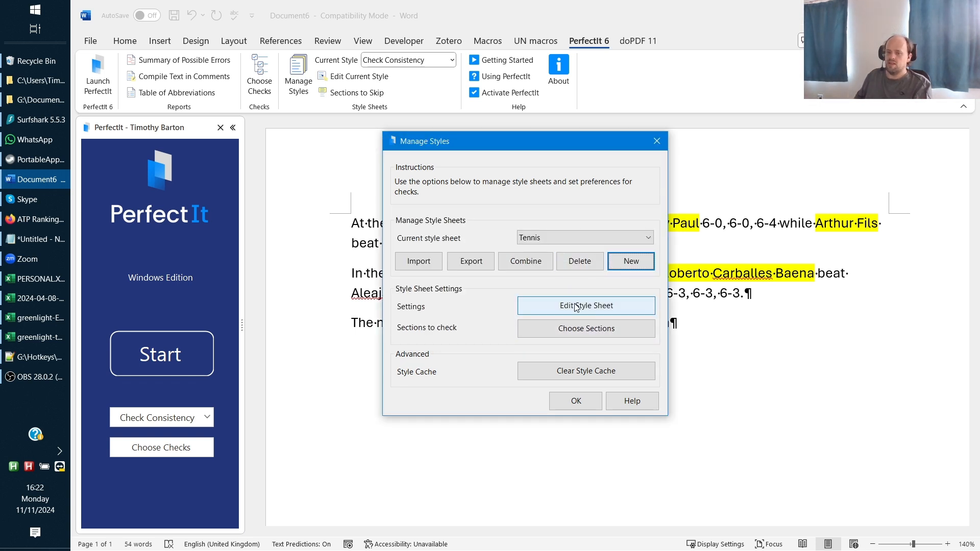
Step: Open the Tennis style sheet for editing and choose script 1, Import from Excel template
left_click(576, 306)
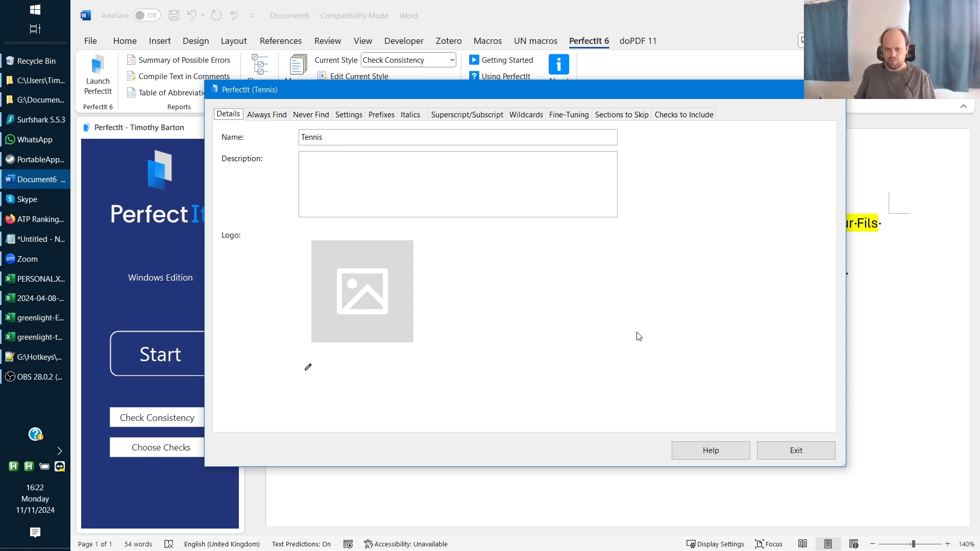
key("ctrl+alt+p")
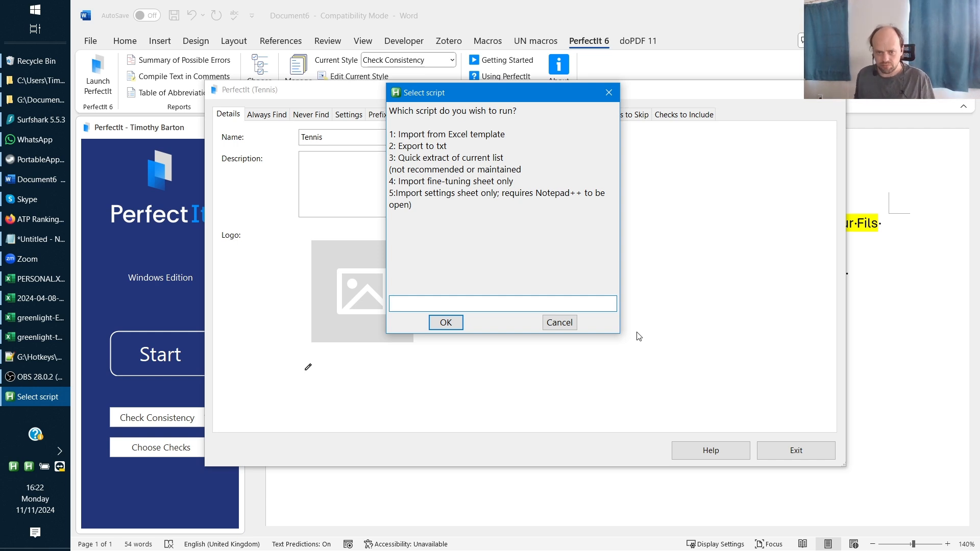
type("1")
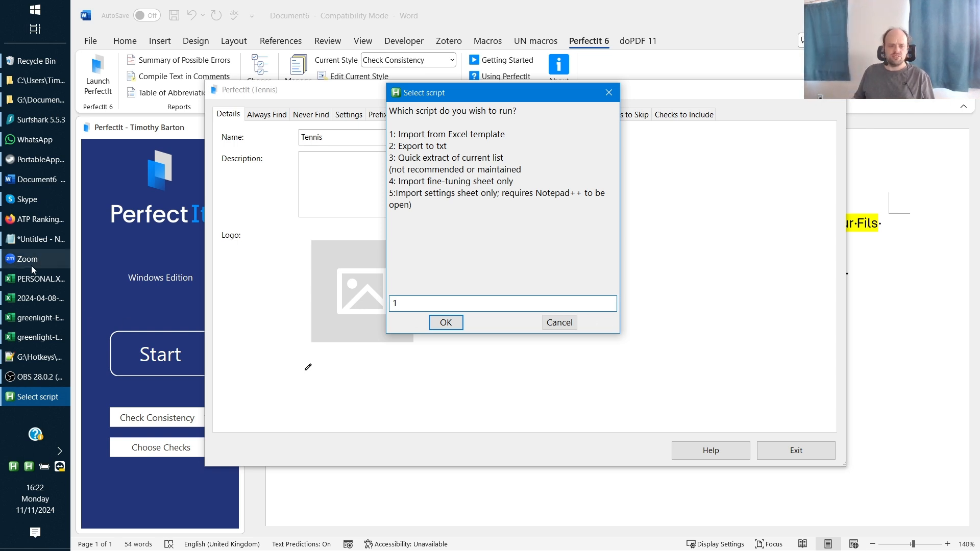
Step: Switch to Excel, save the 2024-04-08-template-ECA.xlsm workbook, and return to the script selection
left_click(40, 301)
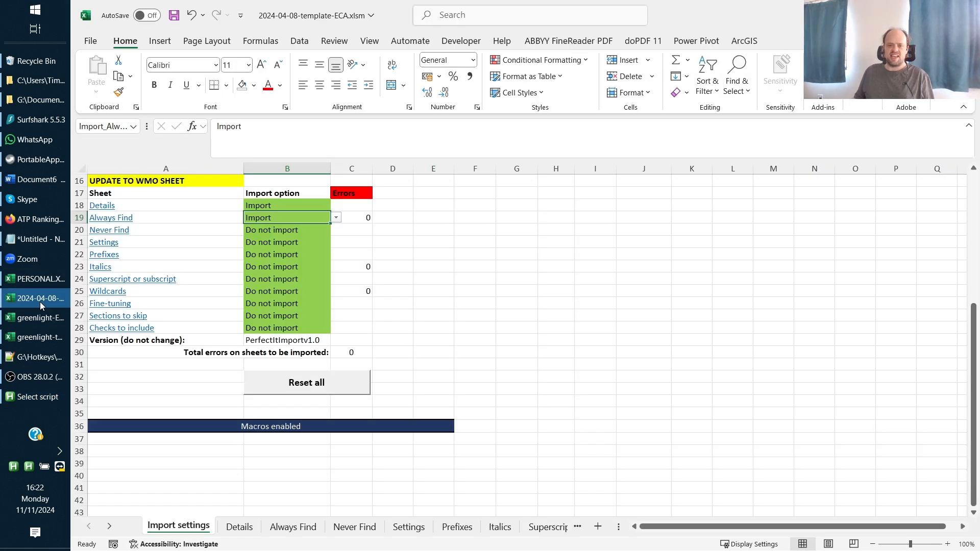
left_click(173, 16)
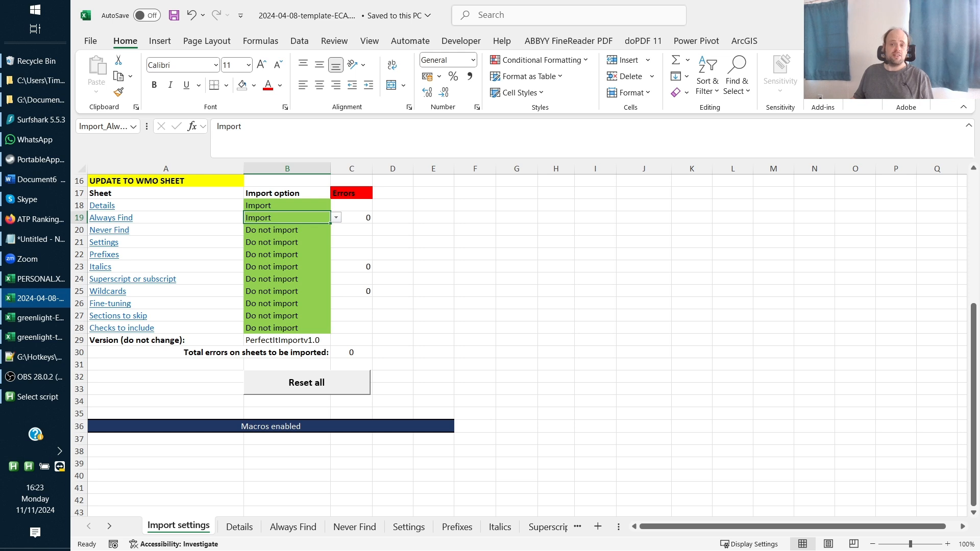
key("alt+Tab")
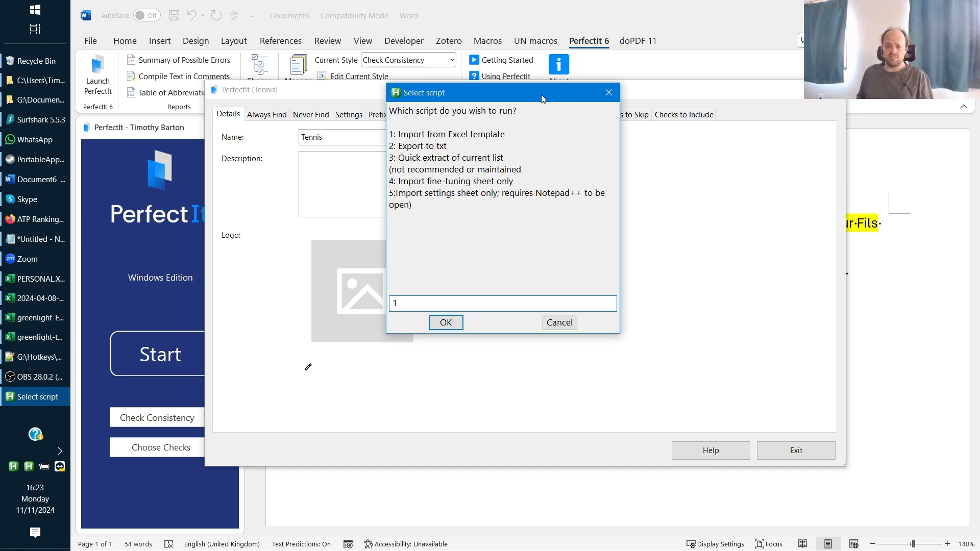
Step: Run the import of entries from 2024-04-08-template-ECA.xlsm with the script speed set to 0.3
key("Return")
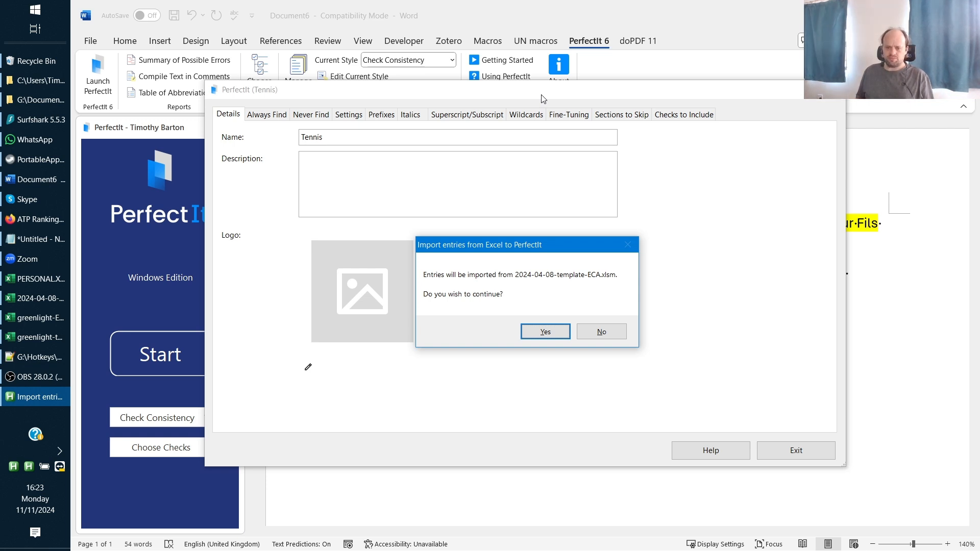
key("Return")
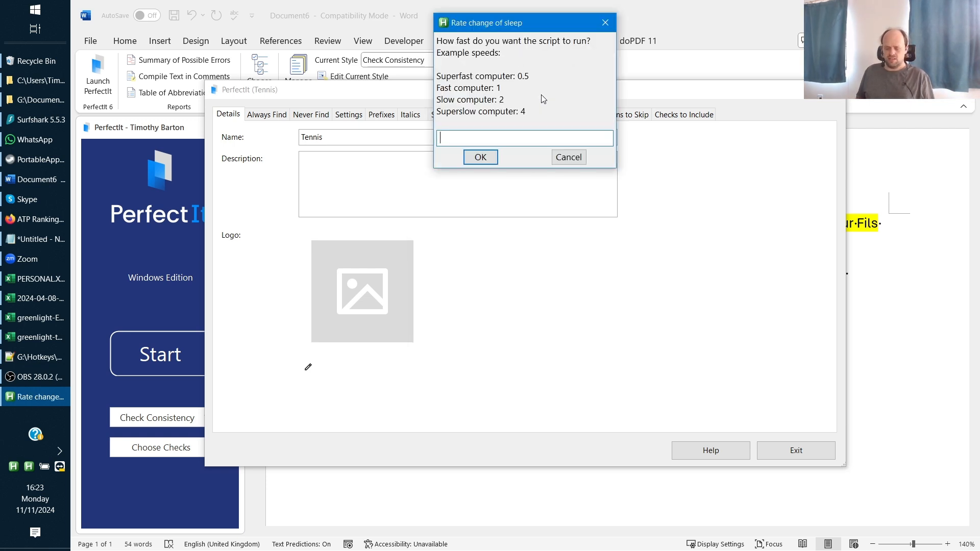
type("0.3")
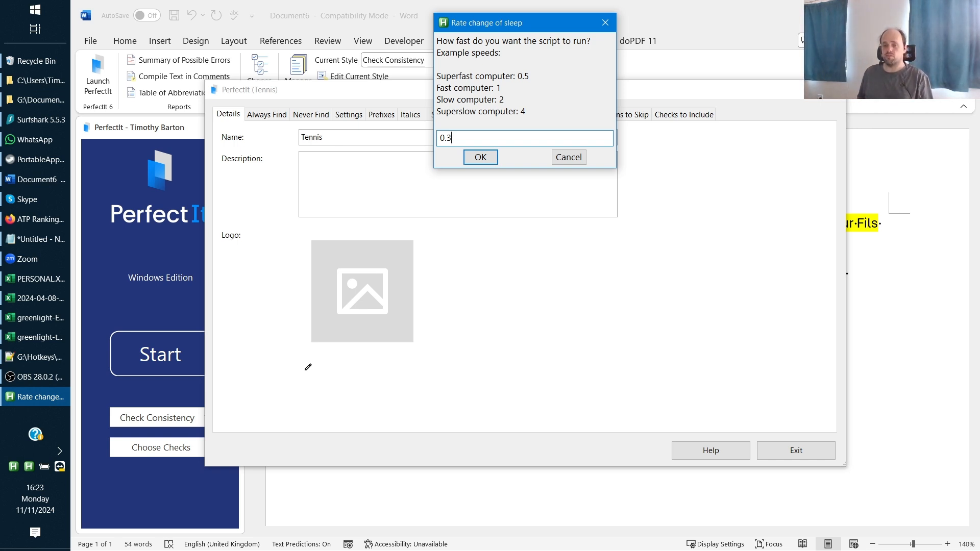
key("Return")
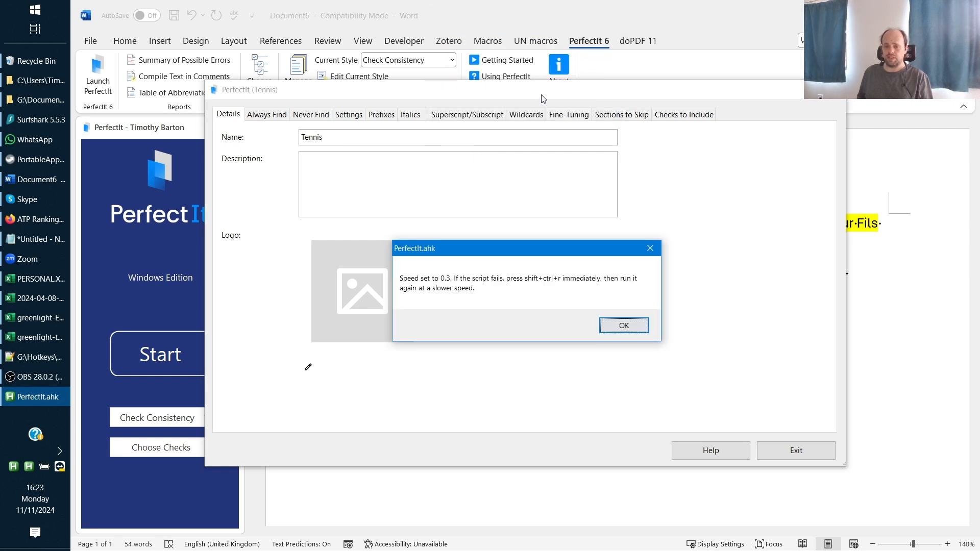
key("Return")
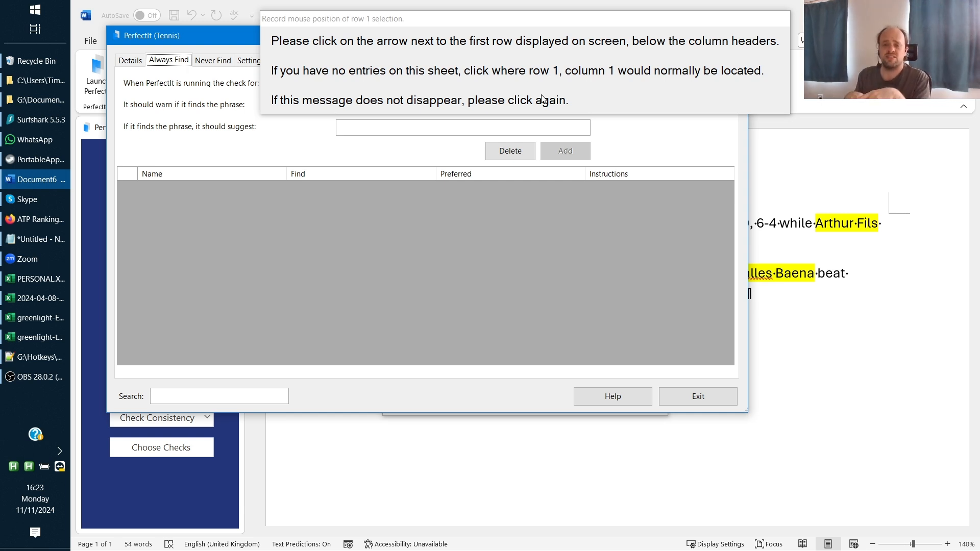
Step: Record the first-row position on the empty Always Find sheet and agree to continue the import
left_click(129, 187)
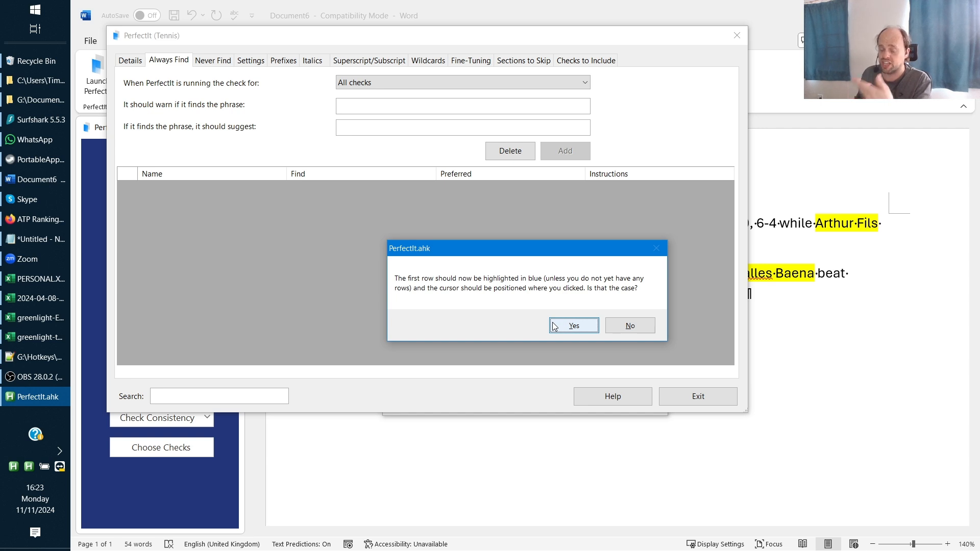
left_click(581, 327)
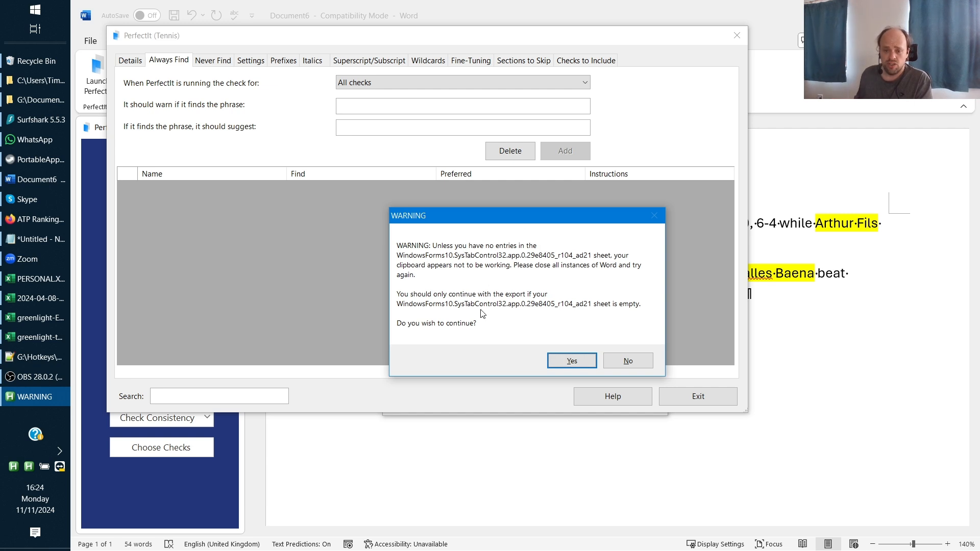
left_click(581, 364)
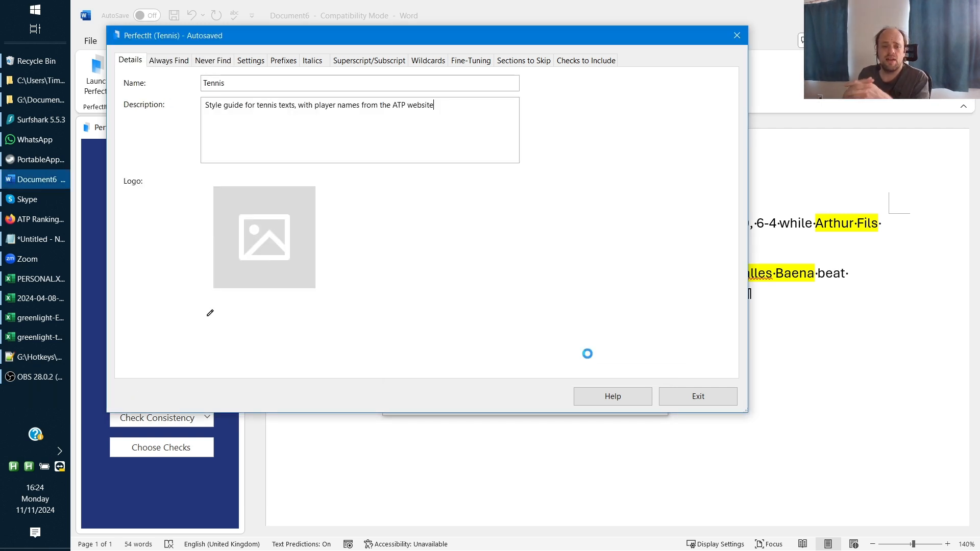
Step: Let the import into the Tennis style sheet finish, and close the style editor and Manage Styles
key("ctrl+Tab")
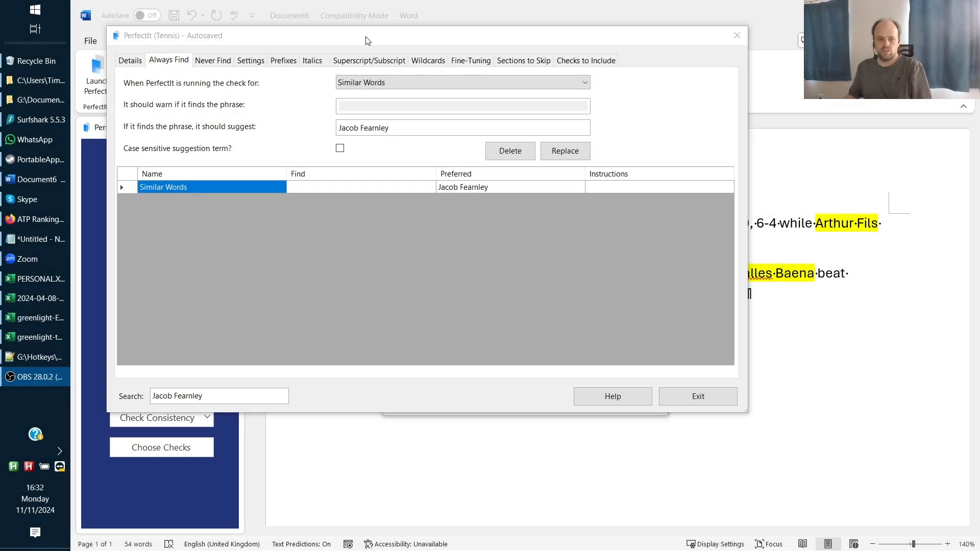
left_click(368, 40)
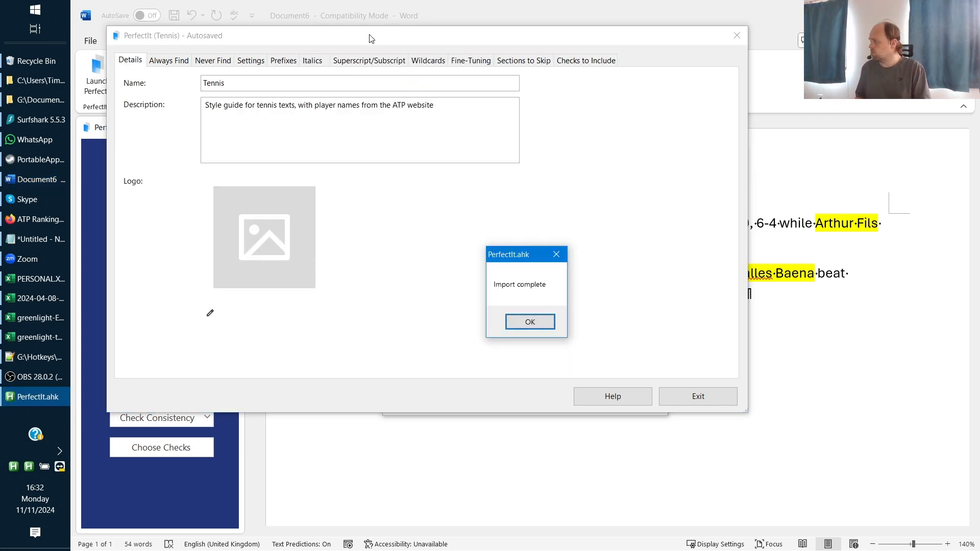
key("Return")
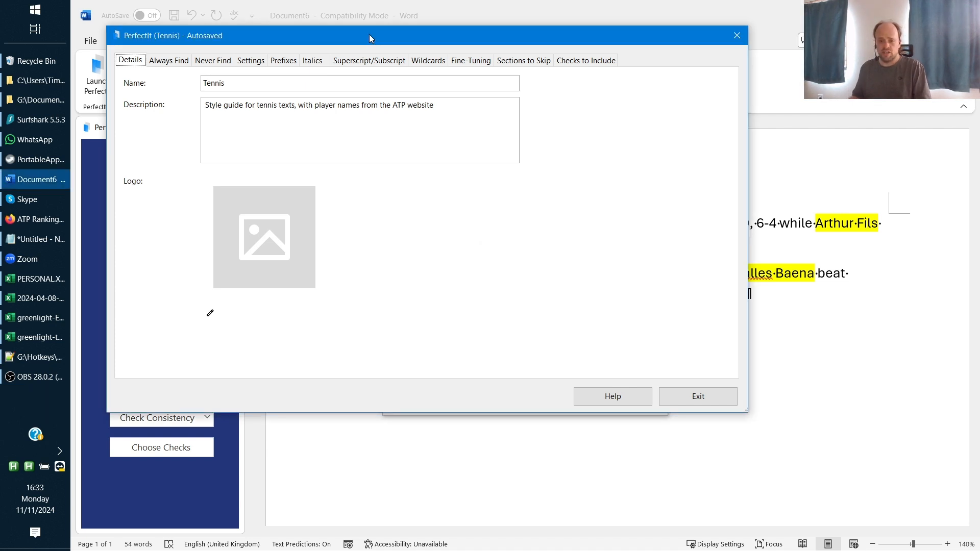
left_click(698, 399)
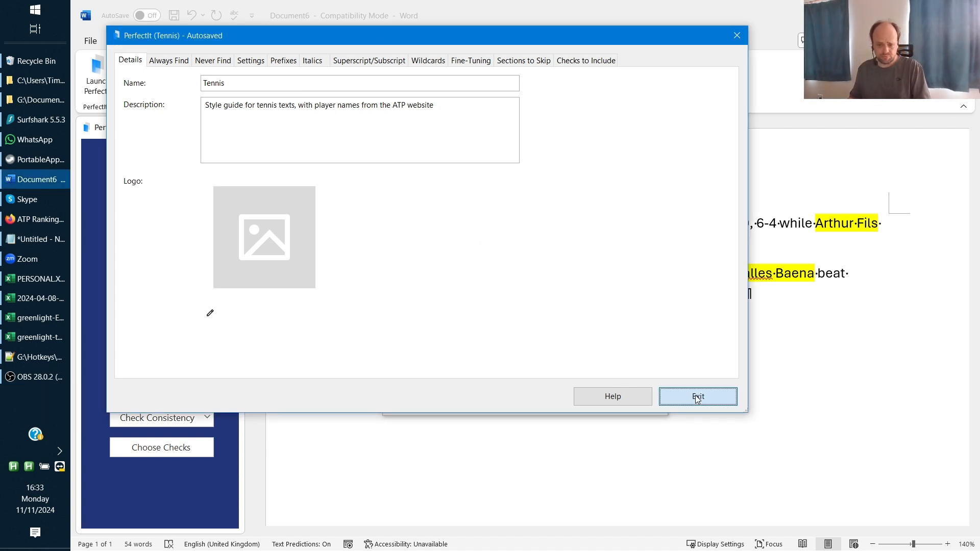
left_click(578, 403)
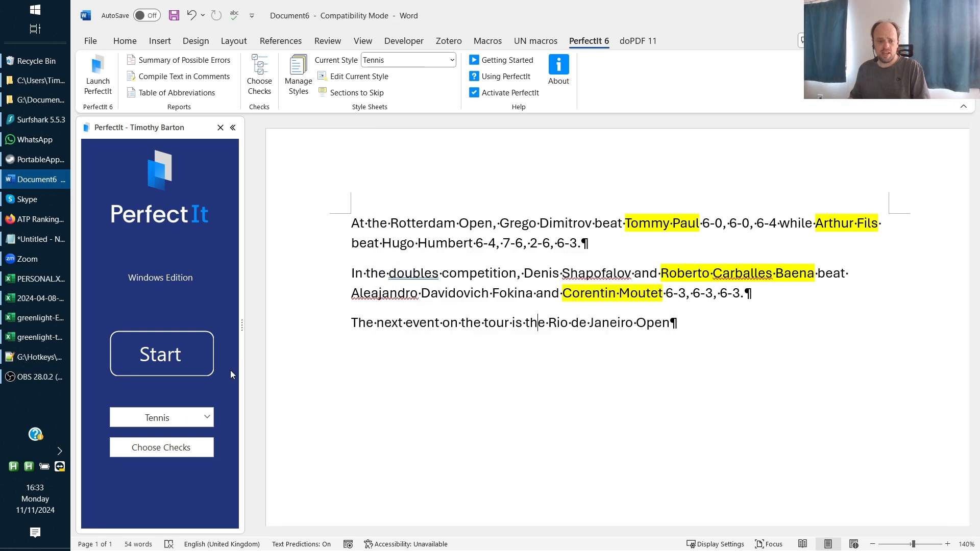
Step: Run PerfectIt with the Tennis style and correct the names to Alejandro Davidovich Fokina and Grigor Dimitrov
left_click(162, 359)
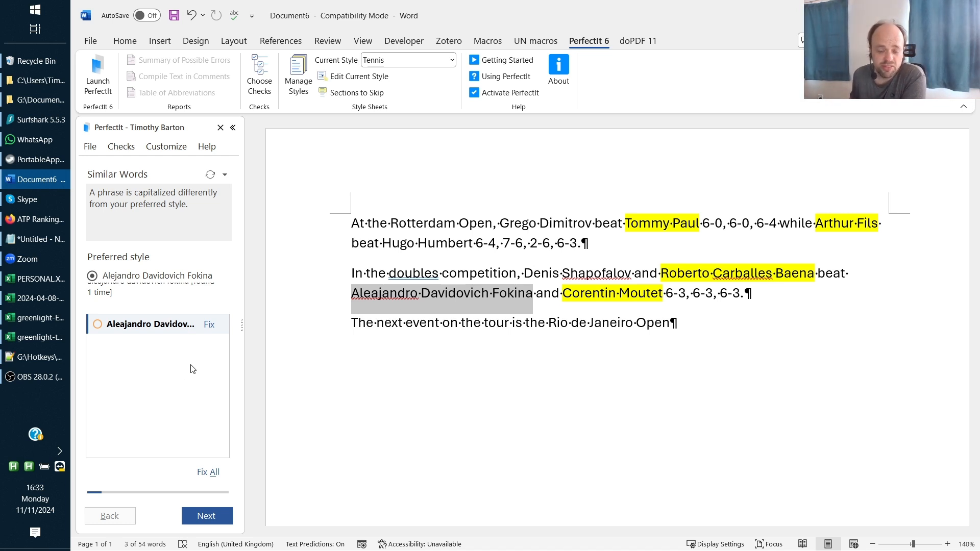
left_click(209, 325)
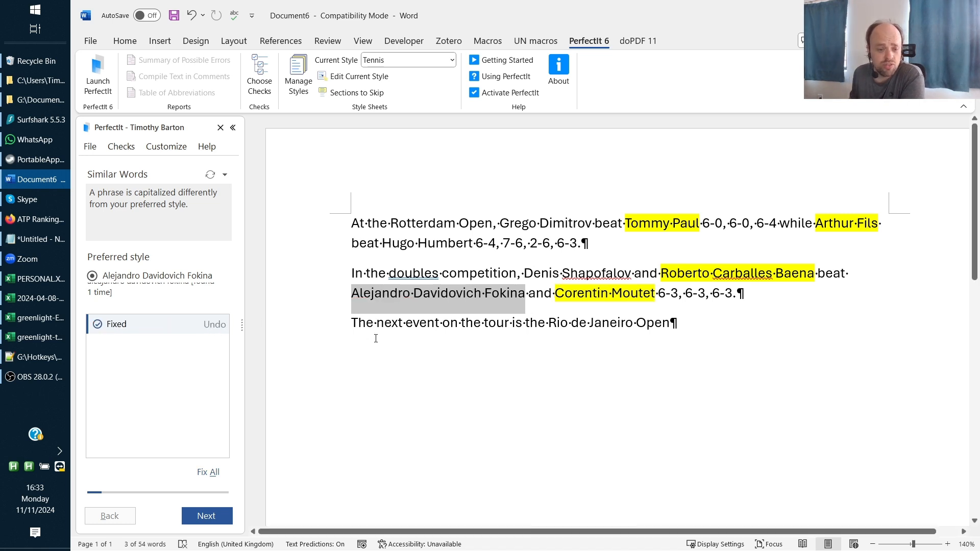
left_click(206, 516)
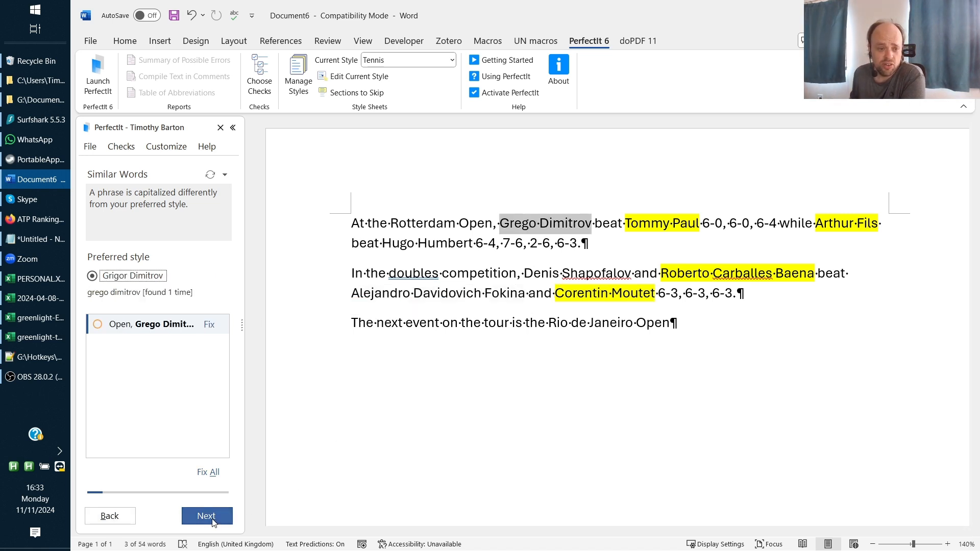
left_click(210, 326)
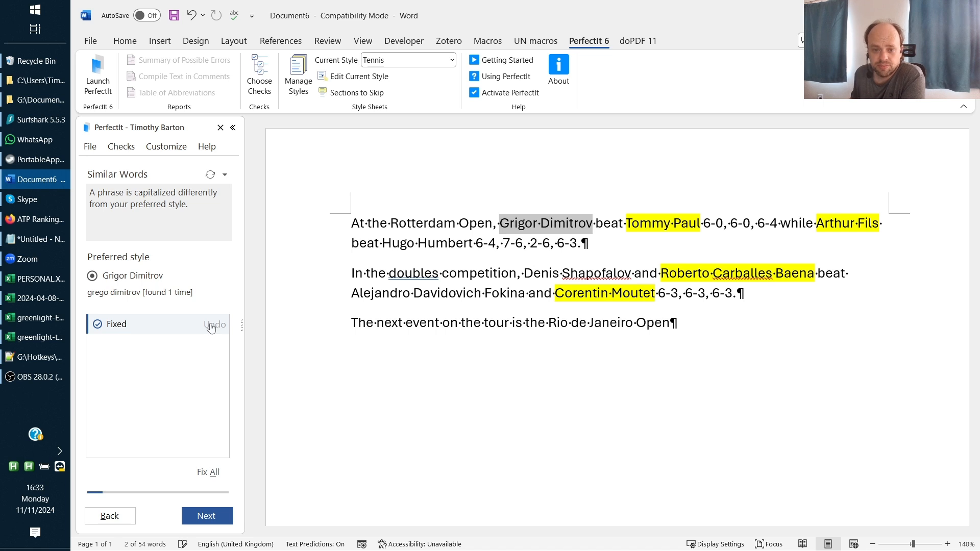
Step: Widen the PerfectIt pane, pass over the comments-in-text check and the finalization tasks, and finish the PerfectIt run
left_click(202, 523)
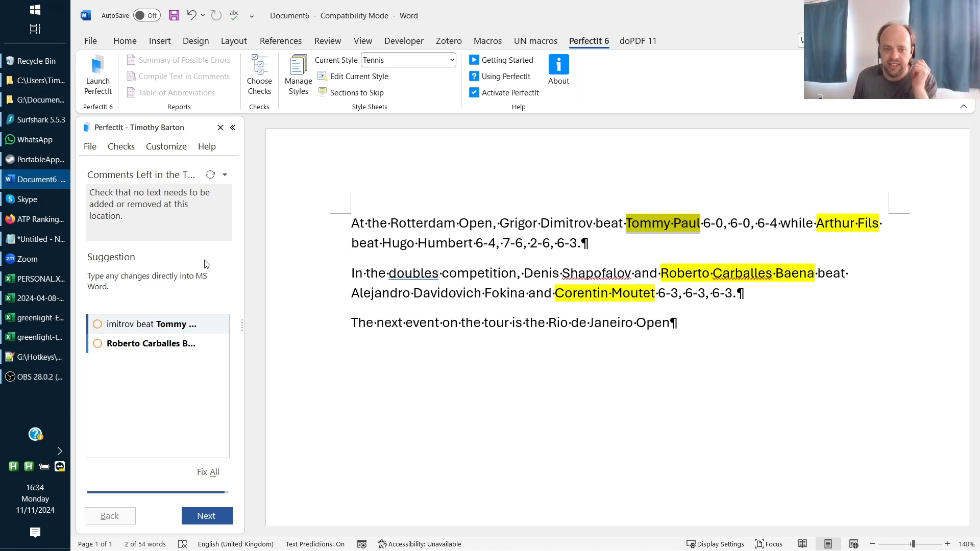
left_click_drag(244, 256, 408, 263)
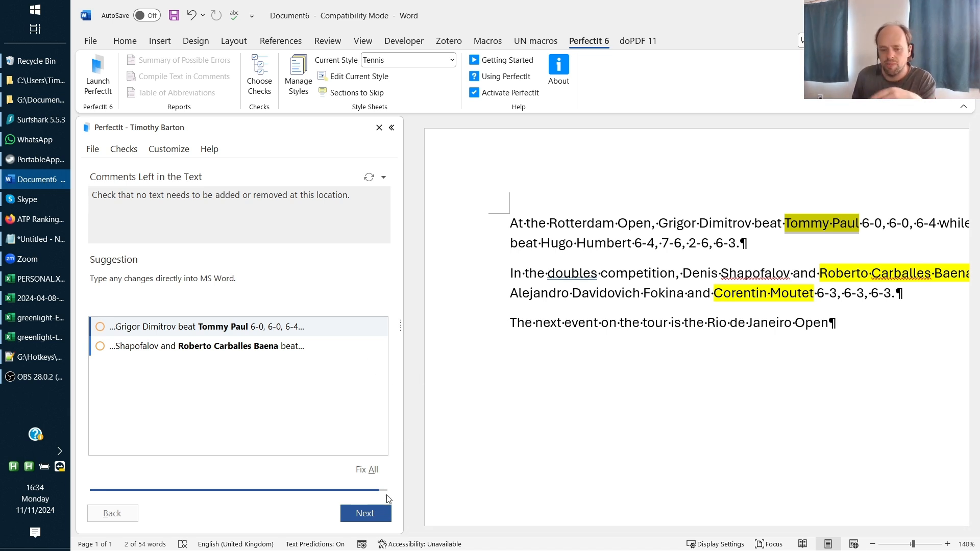
left_click(369, 518)
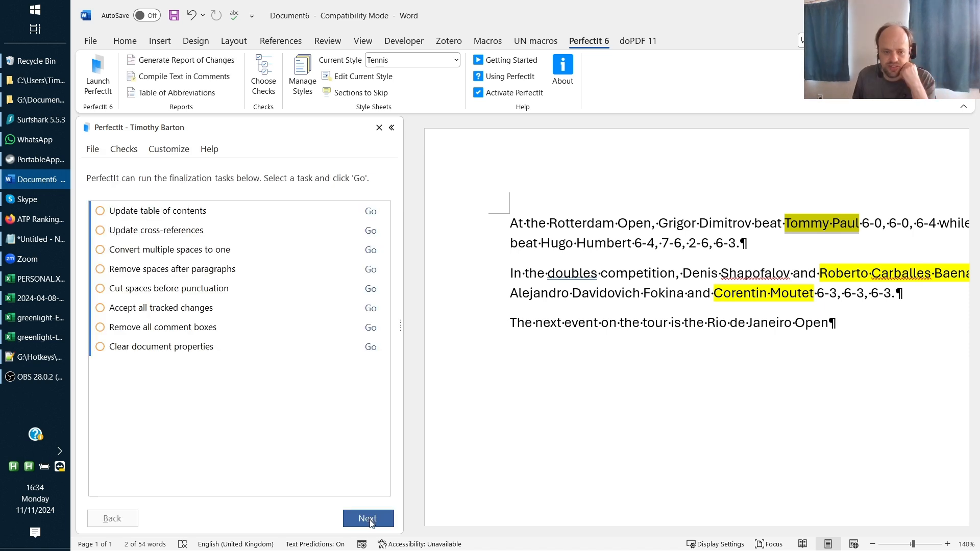
left_click(368, 518)
left_click(369, 519)
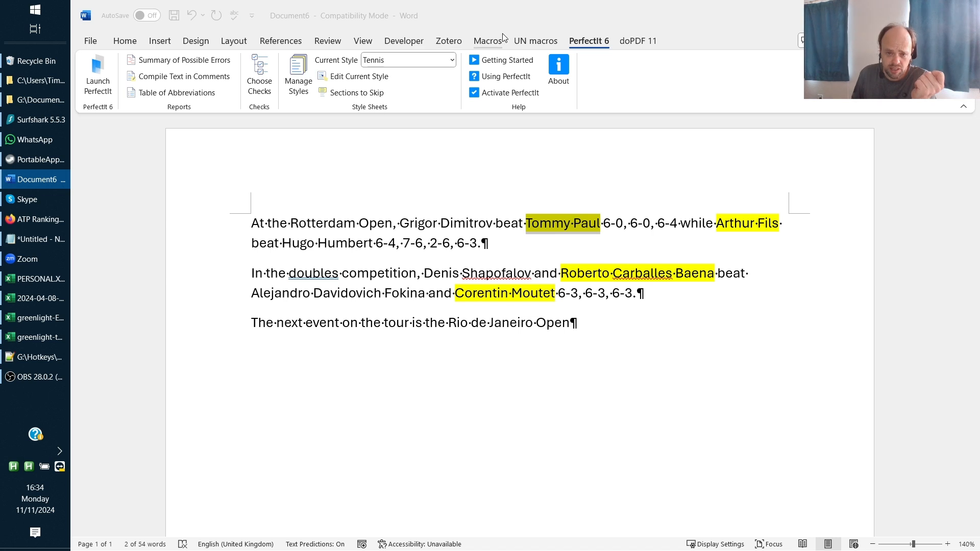
Step: Start the manual Greenlight macro with yellow highlighting and choose greenlight-tennis.xlsx from the Greenlights folder as the list
left_click(488, 41)
left_click(99, 68)
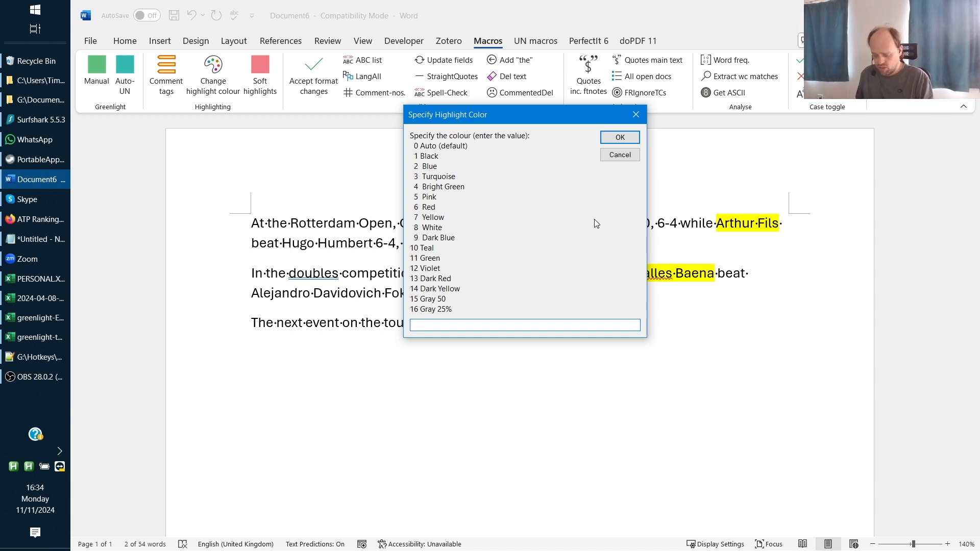
type("14")
key("Return")
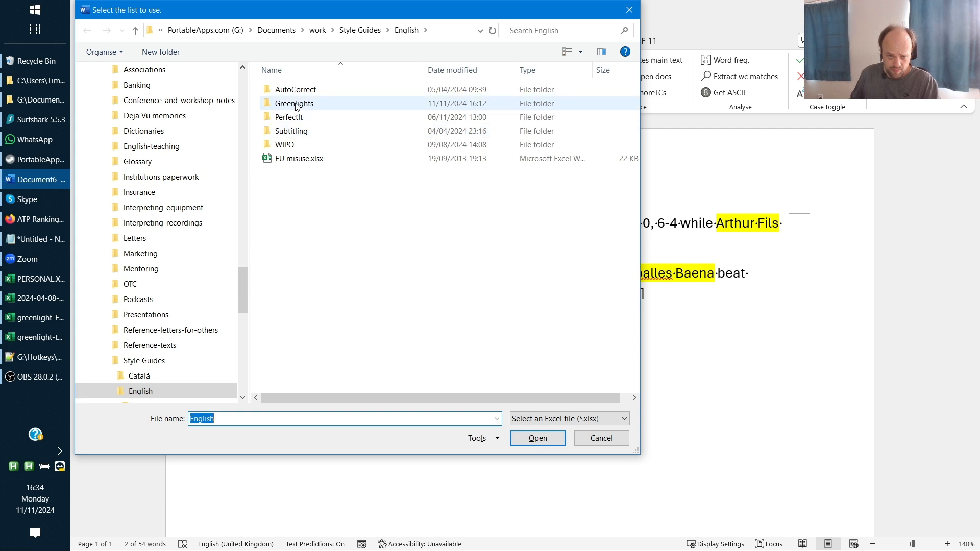
double_click(295, 104)
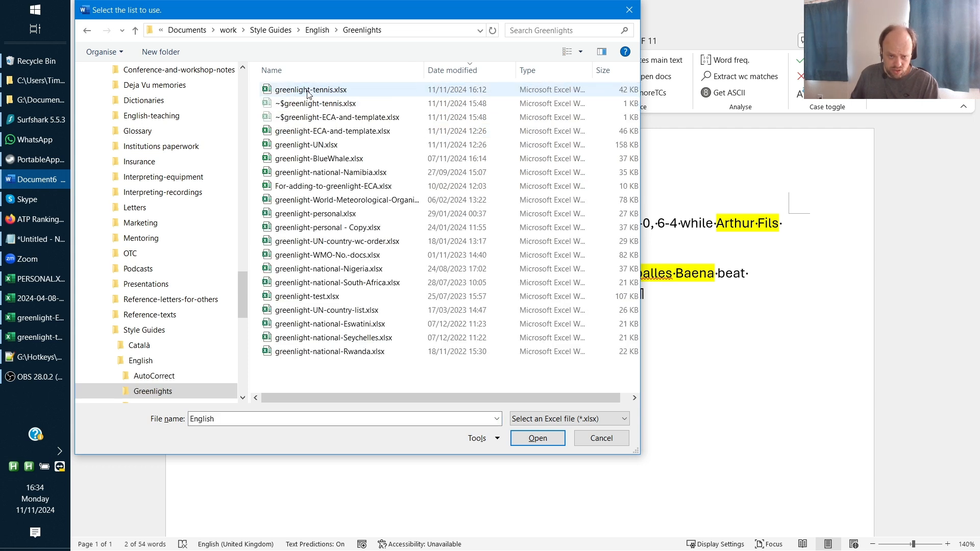
double_click(308, 90)
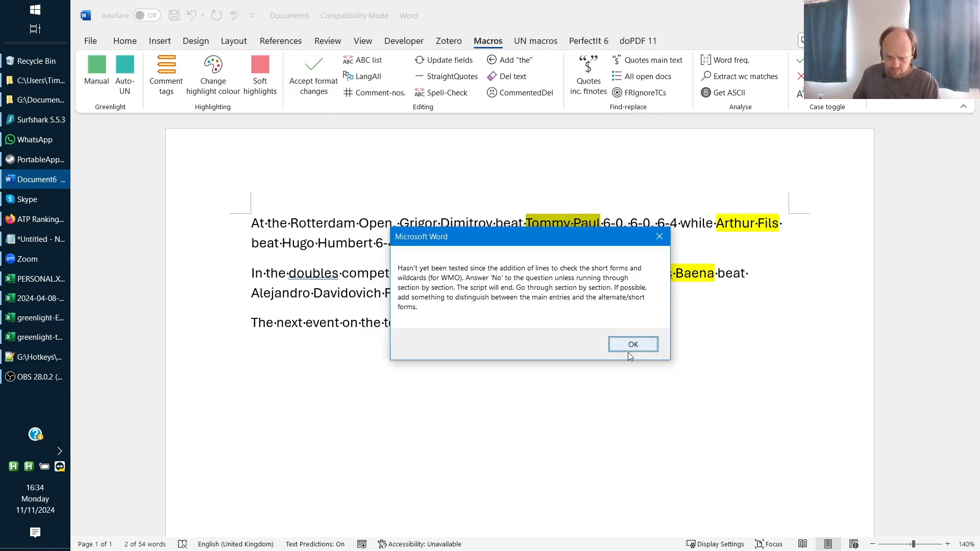
Step: Decline short forms and acronyms as well as track changes, and let the macro highlight the matching names
left_click(629, 351)
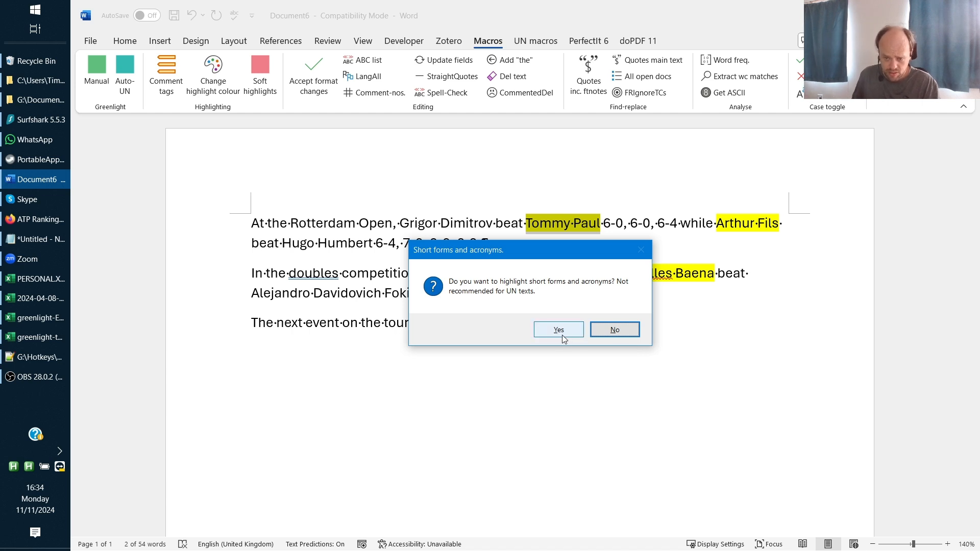
left_click(616, 331)
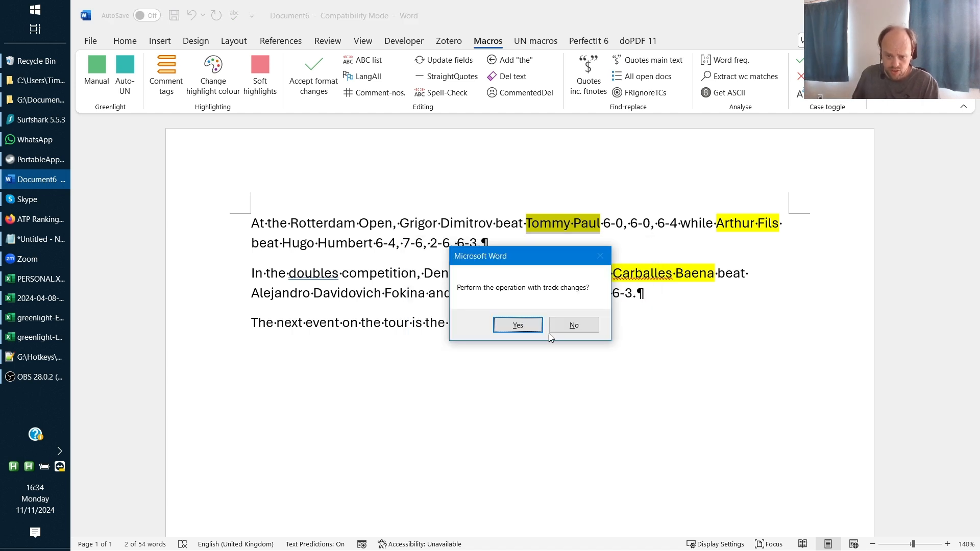
left_click(580, 333)
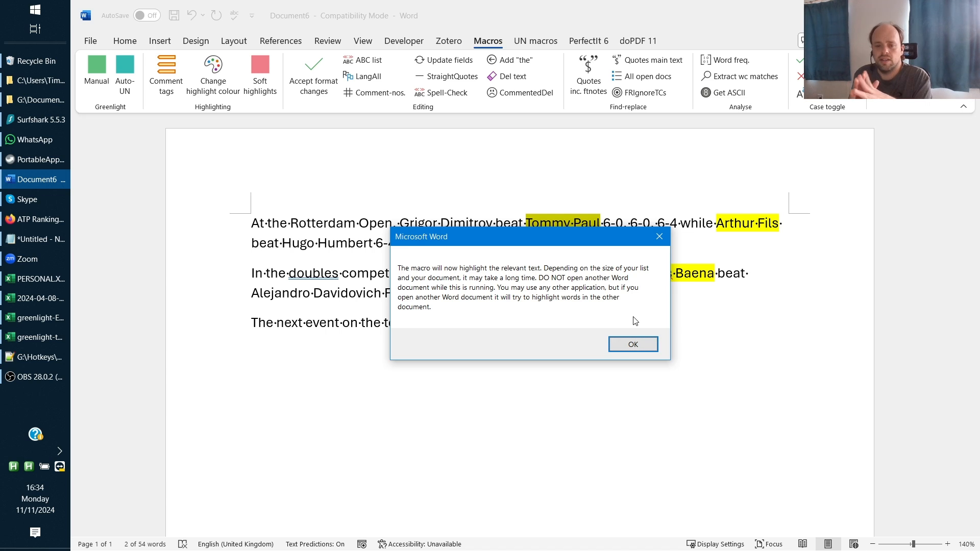
key("Return")
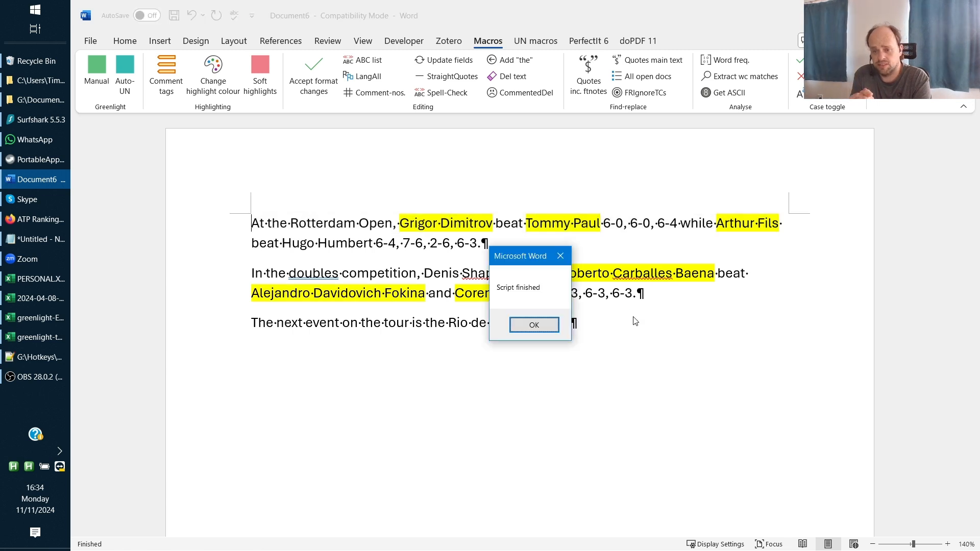
key("Return")
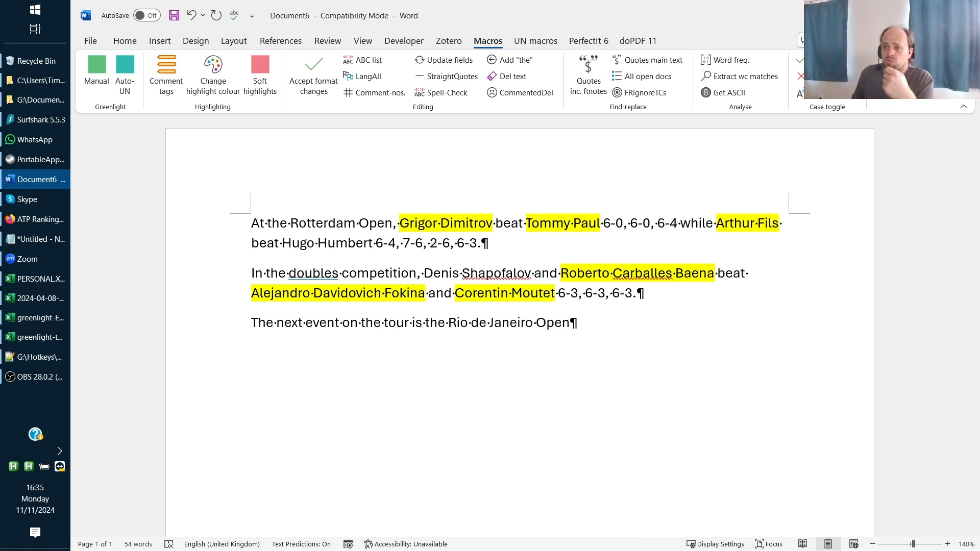
Step: Switch to the greenlight-tennis workbook in Excel and search the phrase list for Denis
key("alt+Tab")
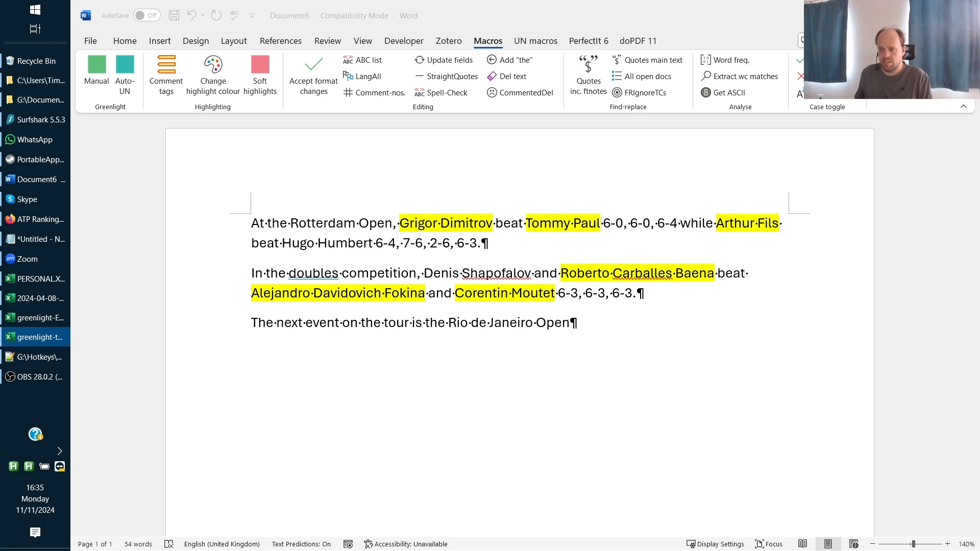
key("super+shift+Left")
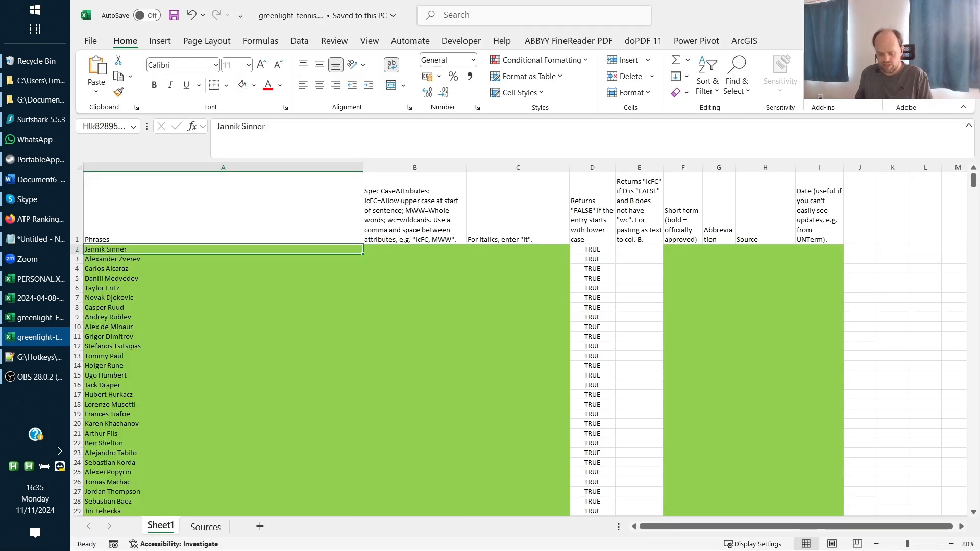
key("ctrl+f")
type("DE")
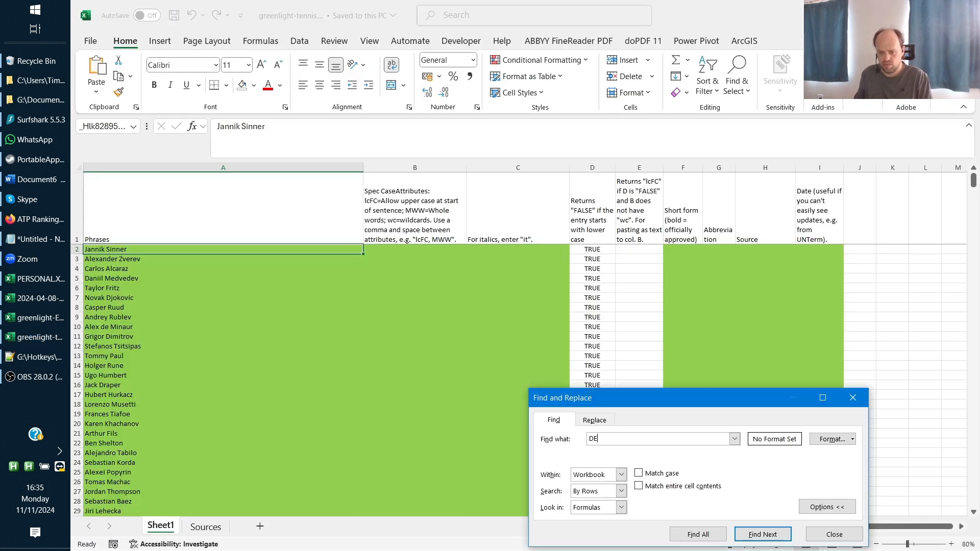
key("Return")
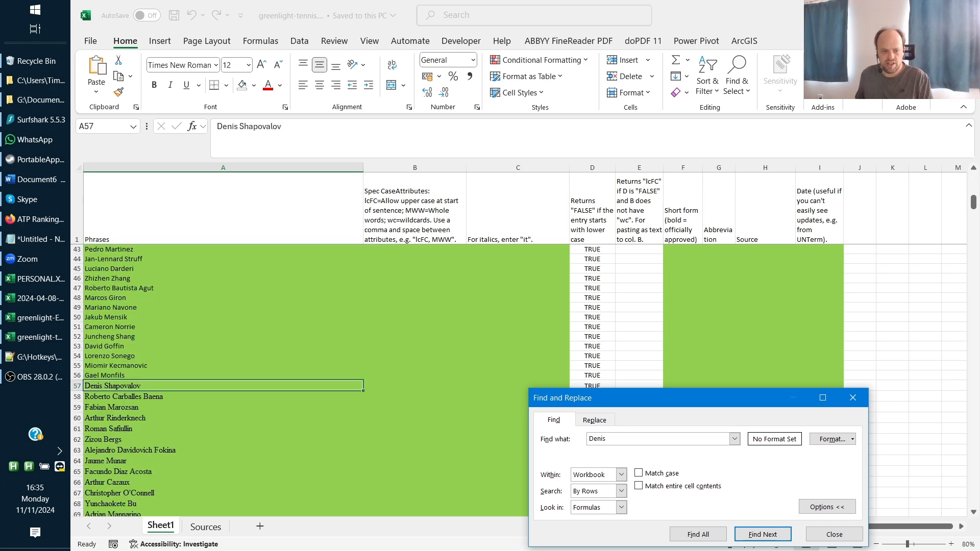
key("Escape")
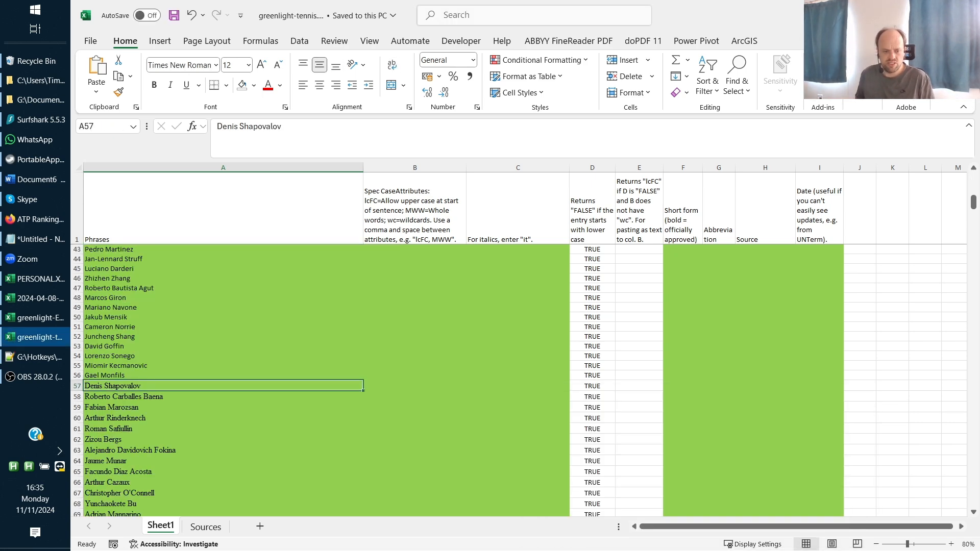
Step: Arrange the Excel list and the Word document side by side and select the Denis Shapovalov entry in the list
key("super+Right")
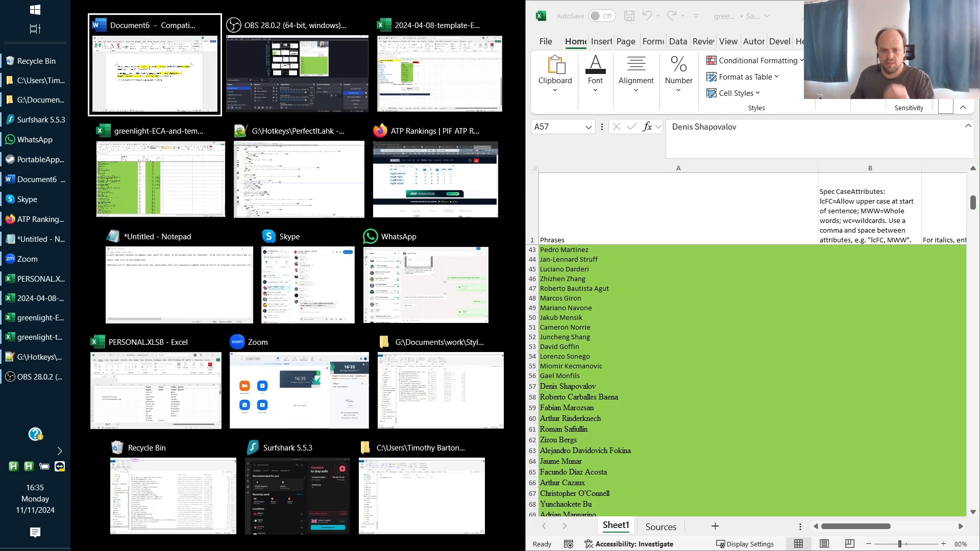
key("Return")
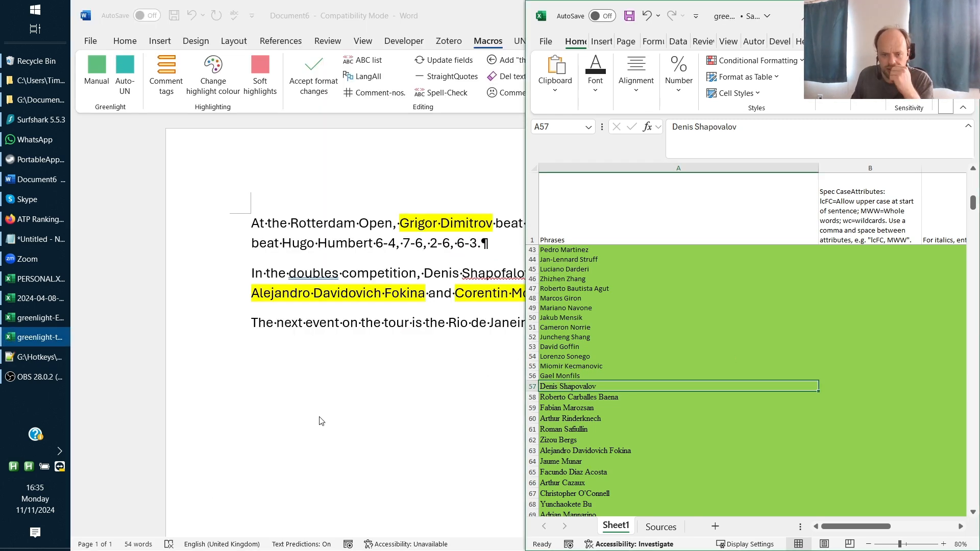
key("super+Up")
key("super+Down")
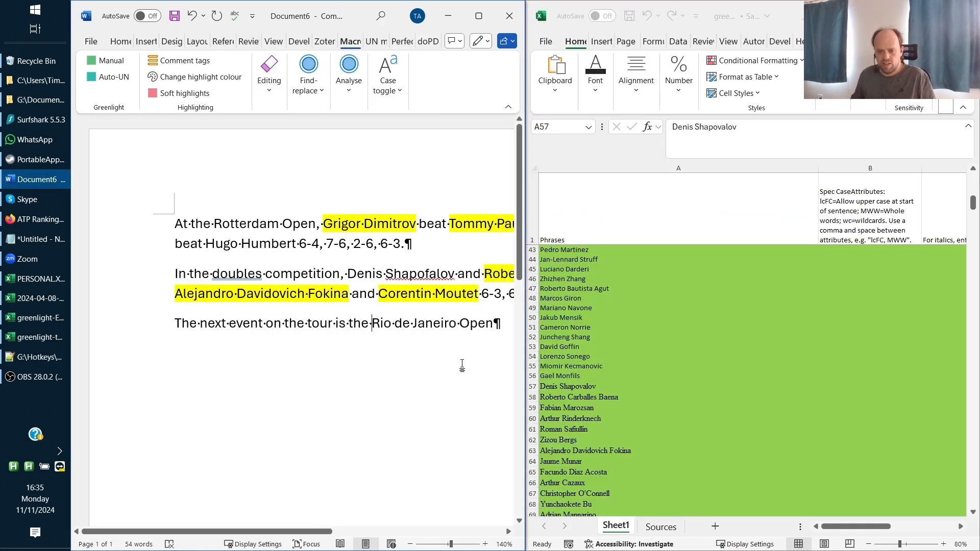
left_click(594, 387)
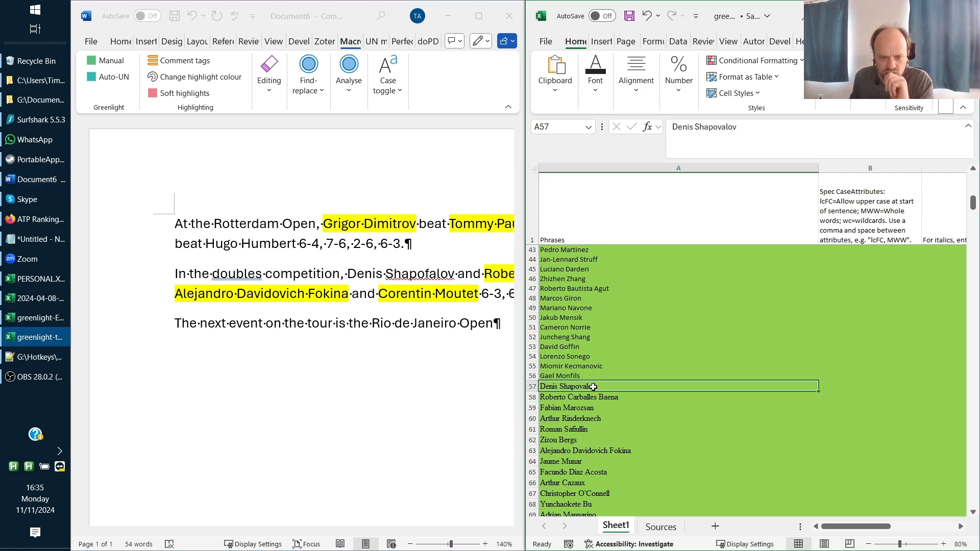
Step: Correct the surname after Denis in the Word document's doubles sentence to Shapovalov
left_click(431, 281)
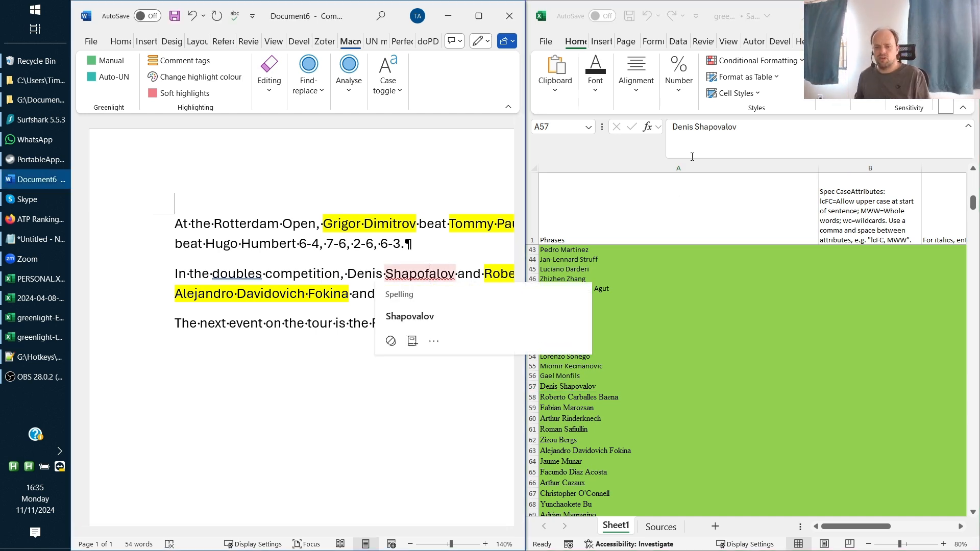
key("Left")
key("shift+Right")
key("shift+Right")
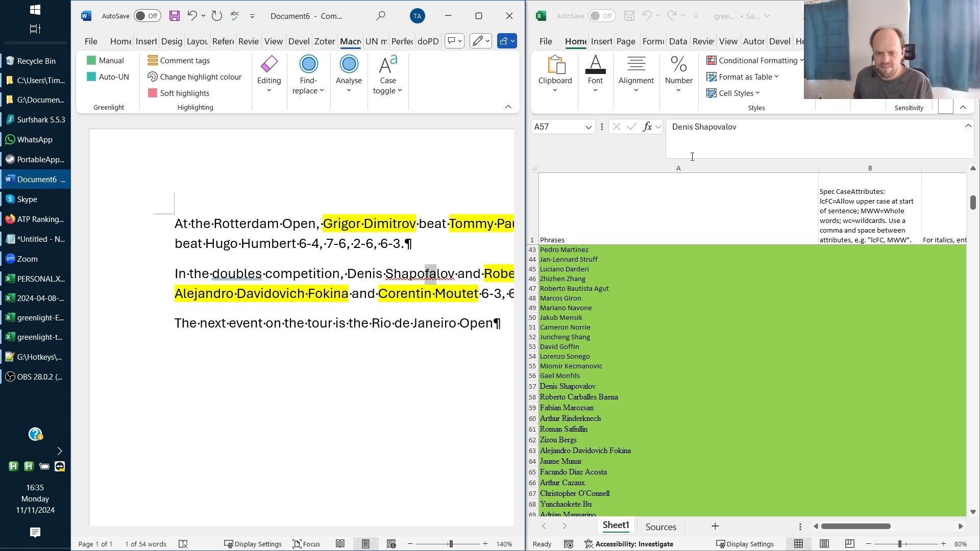
type("va")
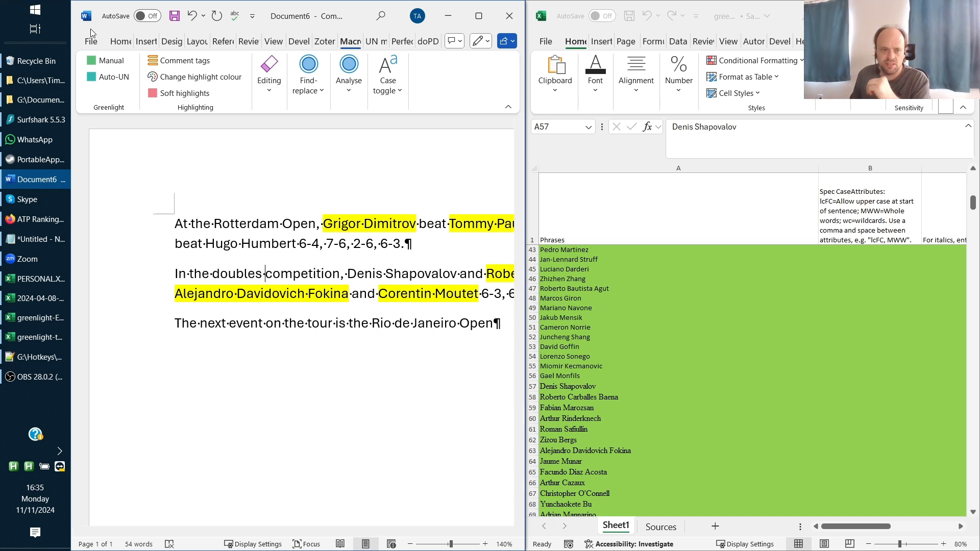
Step: Start the manual Greenlight macro again on the corrected text with highlight colour 7 and the greenlight-tennis.xlsx list
left_click(110, 60)
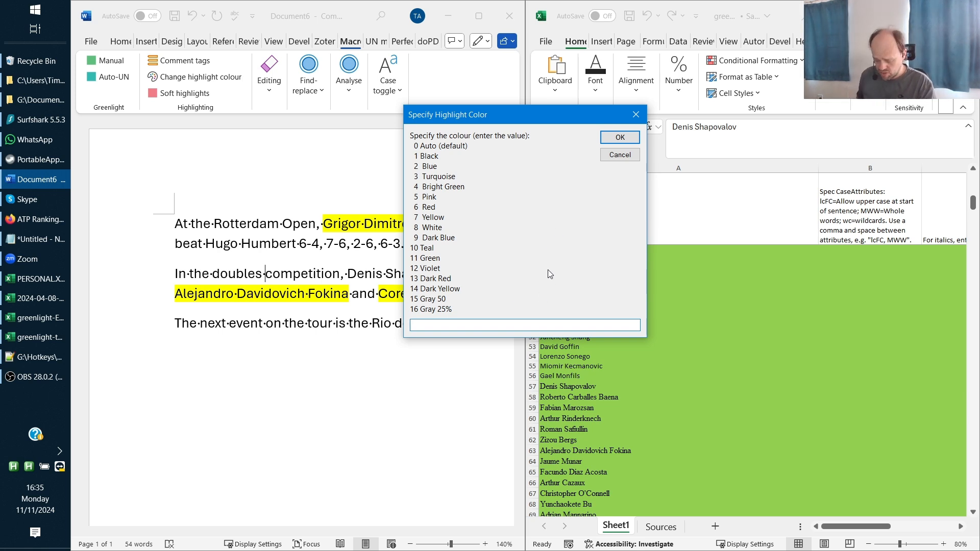
type("7")
key("Return")
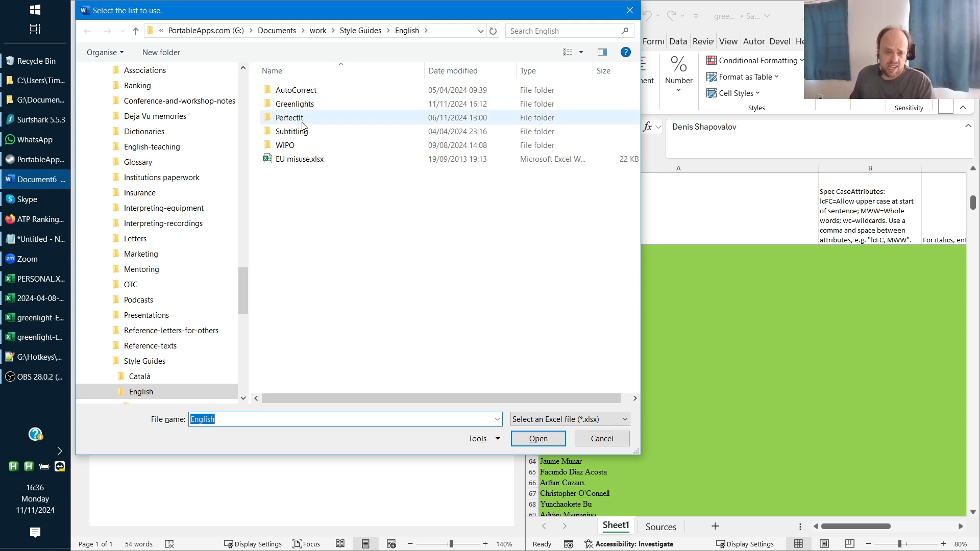
double_click(294, 103)
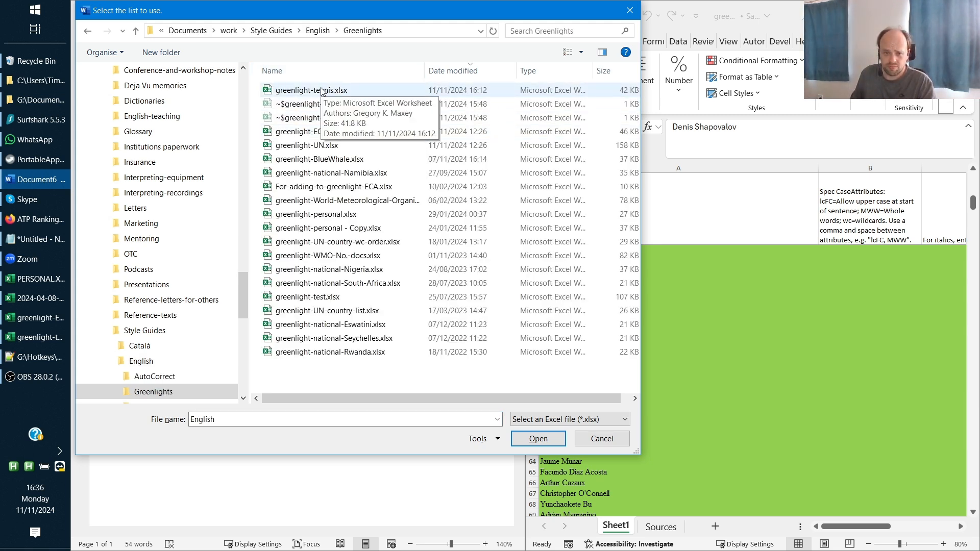
double_click(322, 91)
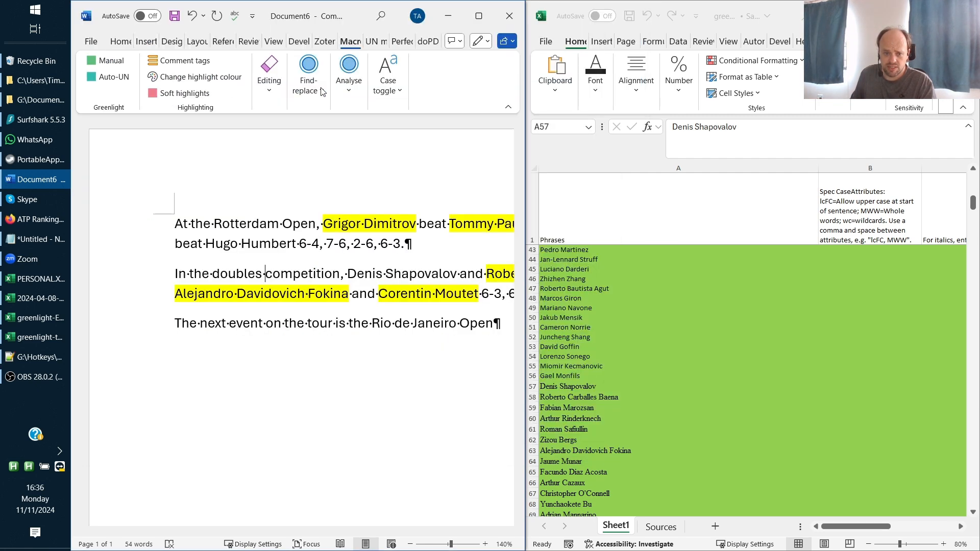
Step: Run the repeated highlighting to the end without short forms and acronyms and without track changes
left_click(629, 337)
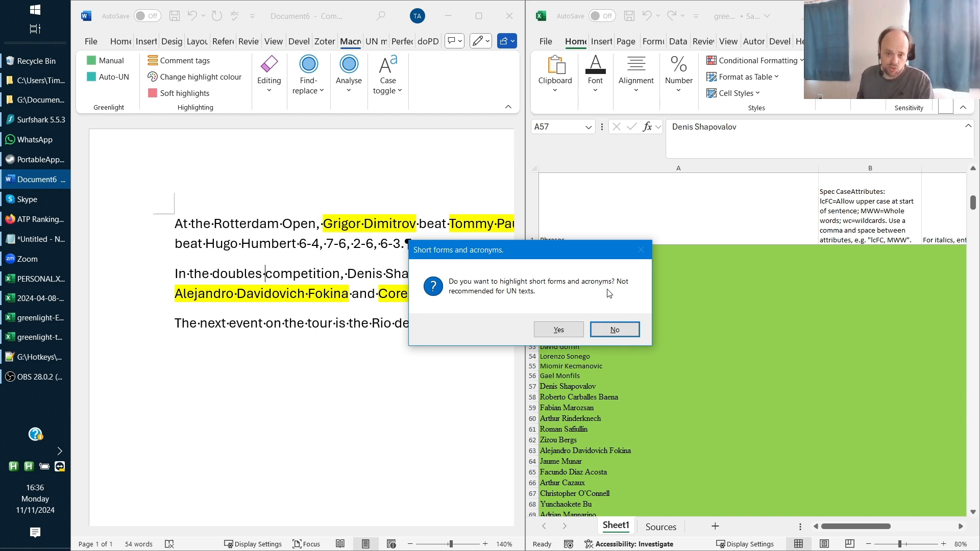
key("Return")
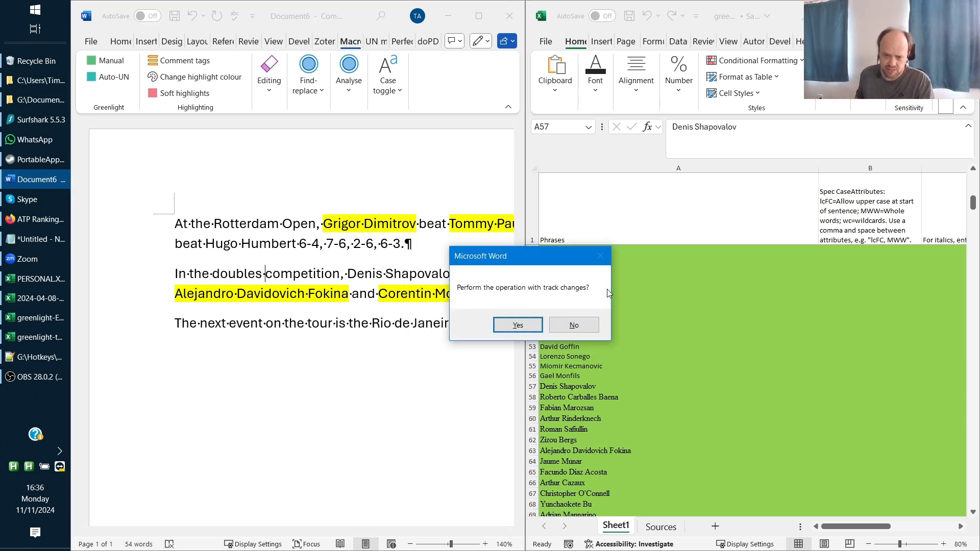
key("Tab")
key("Return")
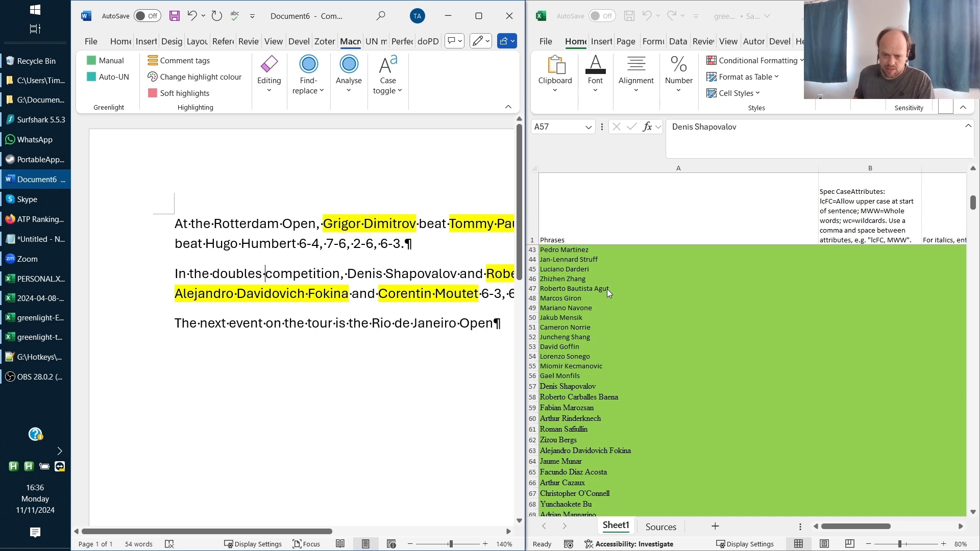
key("Return")
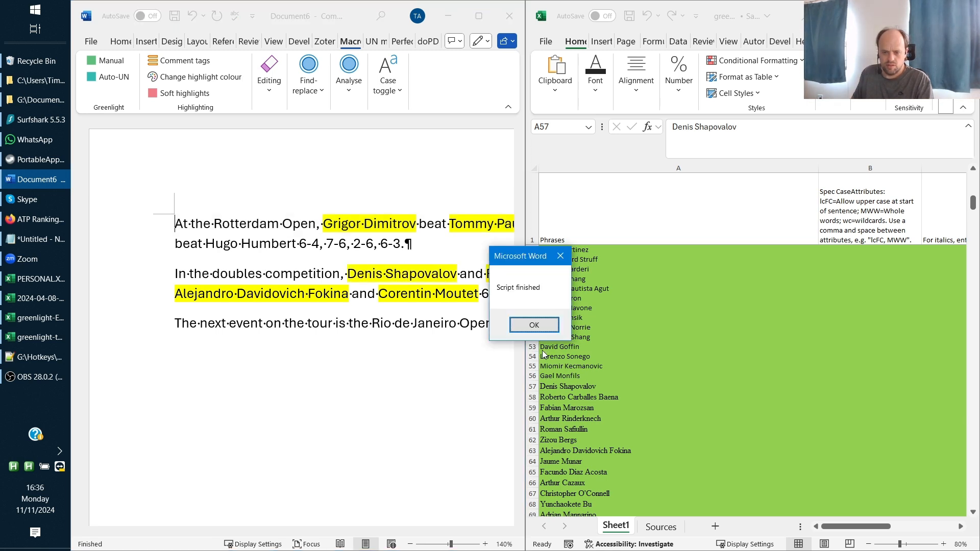
left_click(531, 325)
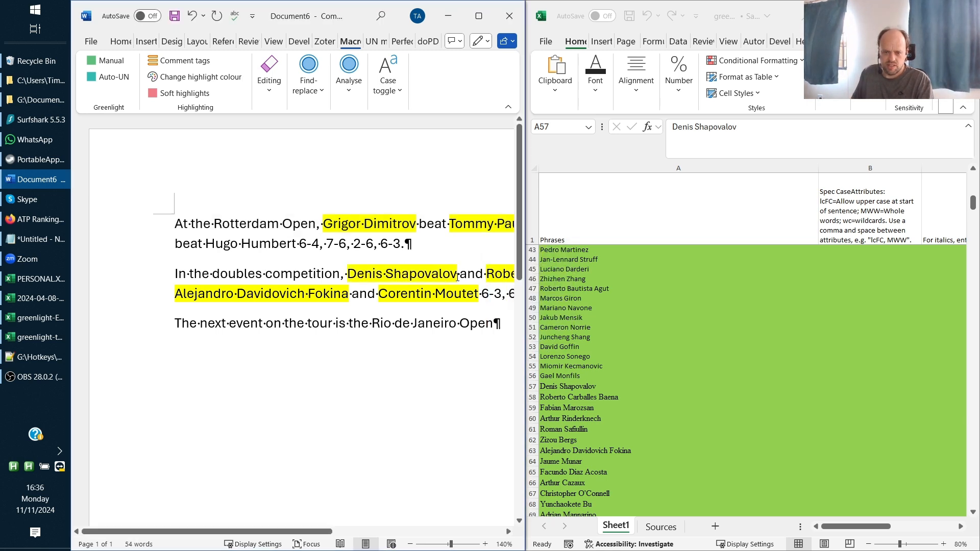
Step: Maximize the Word document window and place the cursor at the end of the last sentence
left_click_drag(457, 276, 349, 276)
left_click(238, 245)
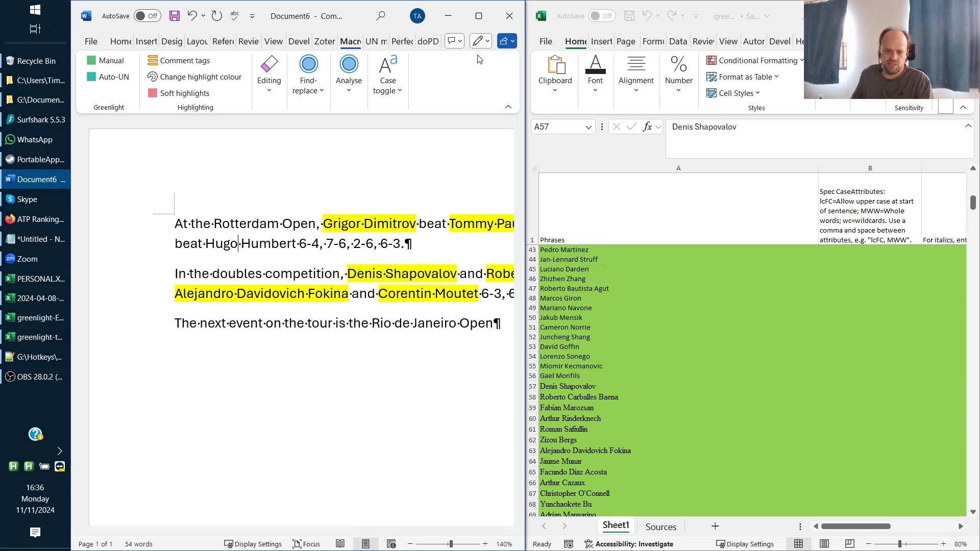
left_click(479, 16)
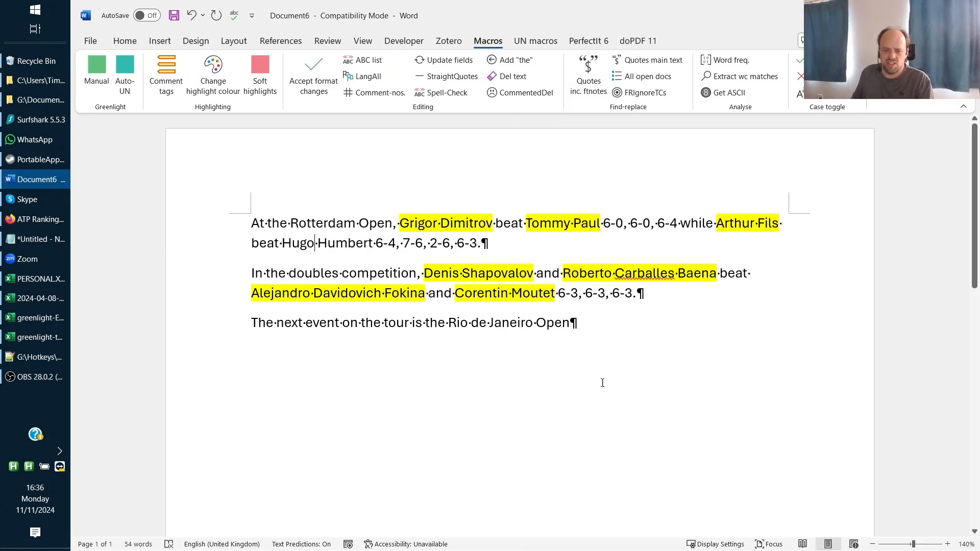
left_click_drag(580, 346, 646, 386)
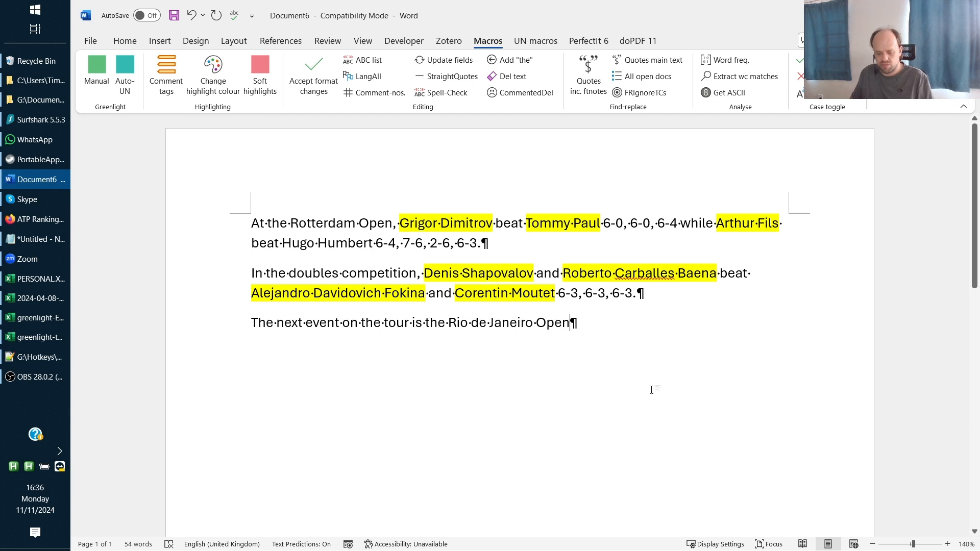
Step: Remove the highlighting from the entire document text
key("ctrl+a")
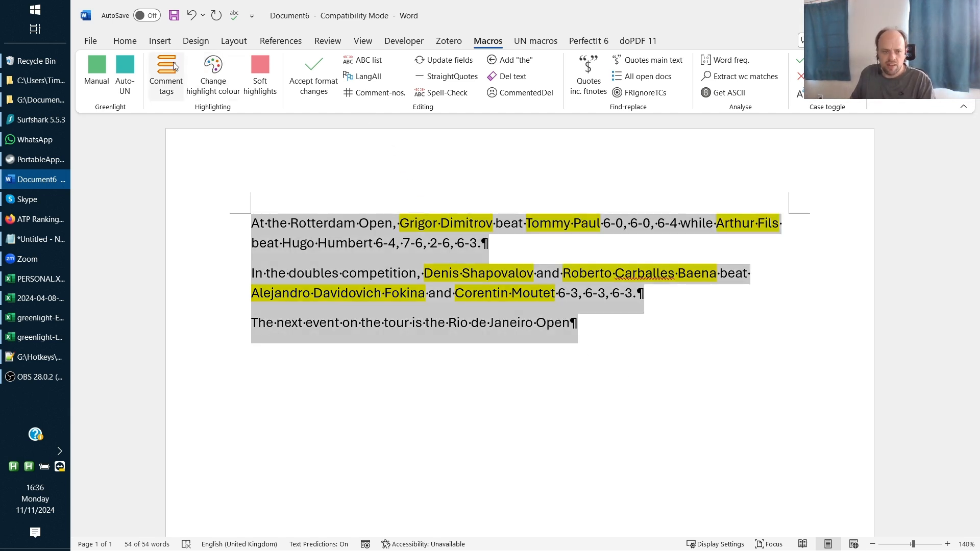
left_click(127, 43)
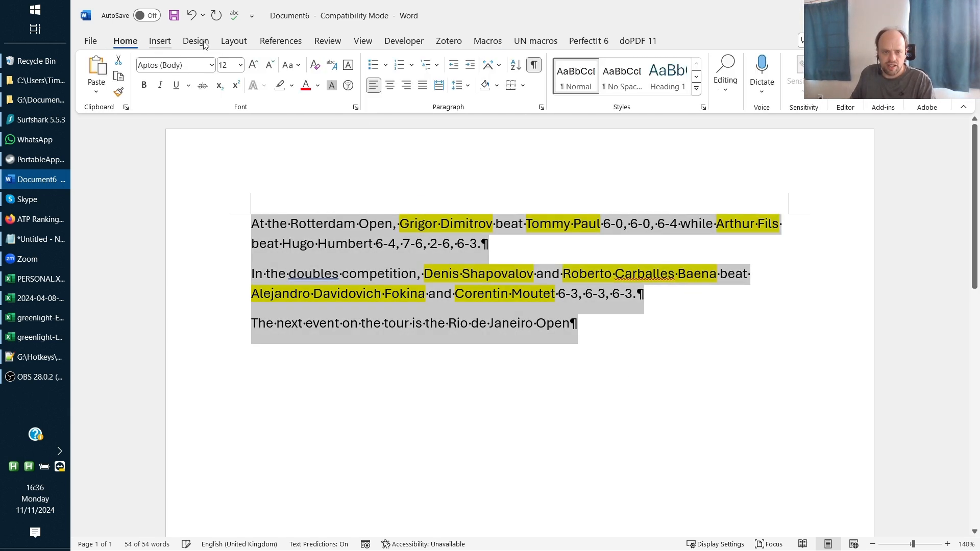
left_click(280, 85)
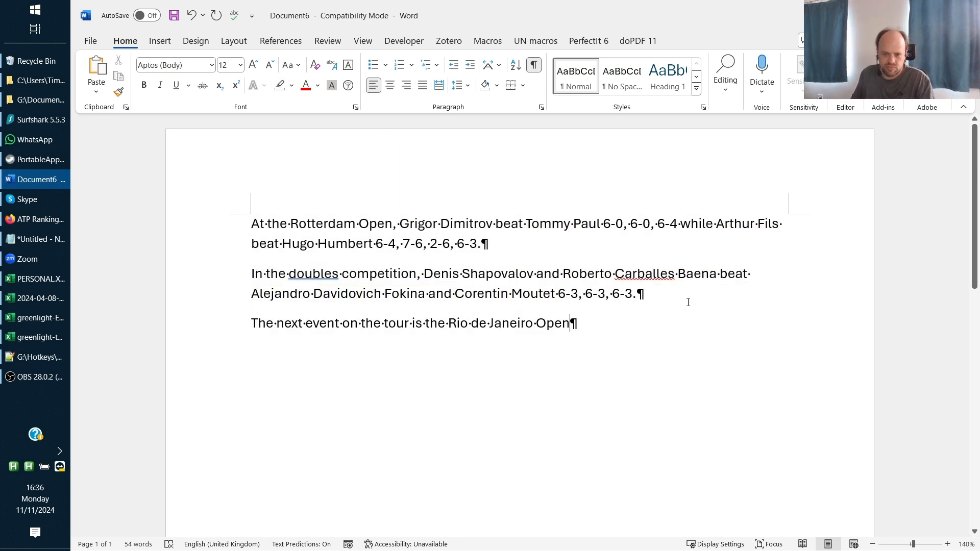